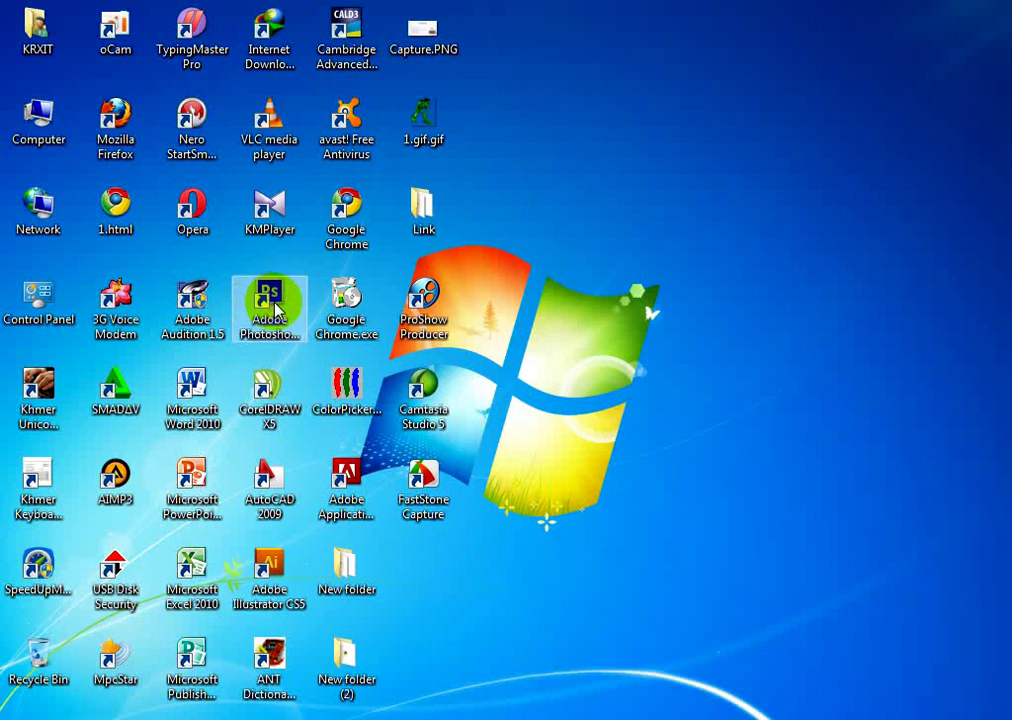
# Launch Adobe Photoshop CS6 from its desktop shortcut and wait for the empty workspace
pyautogui.click(275, 312)
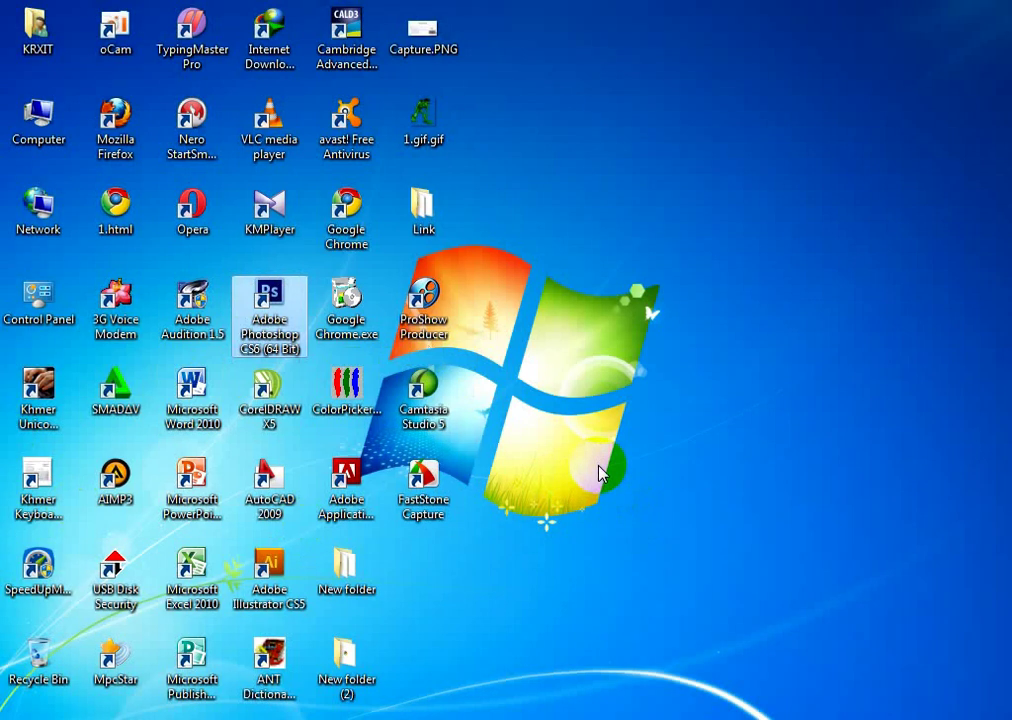
pyautogui.press('Return')
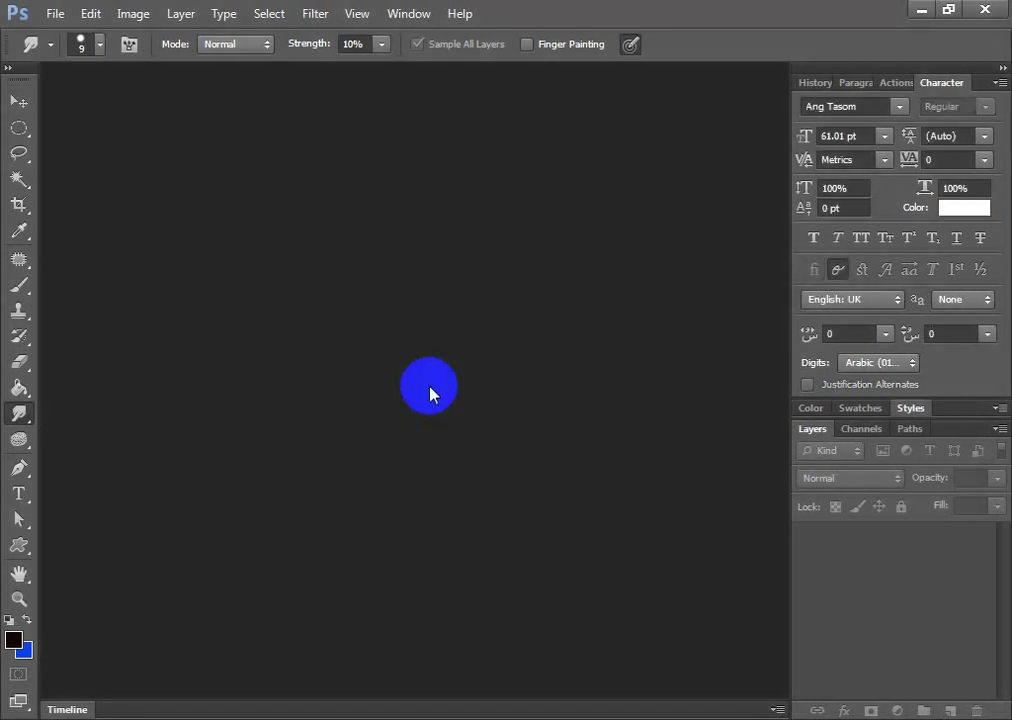
pyautogui.click(19, 440)
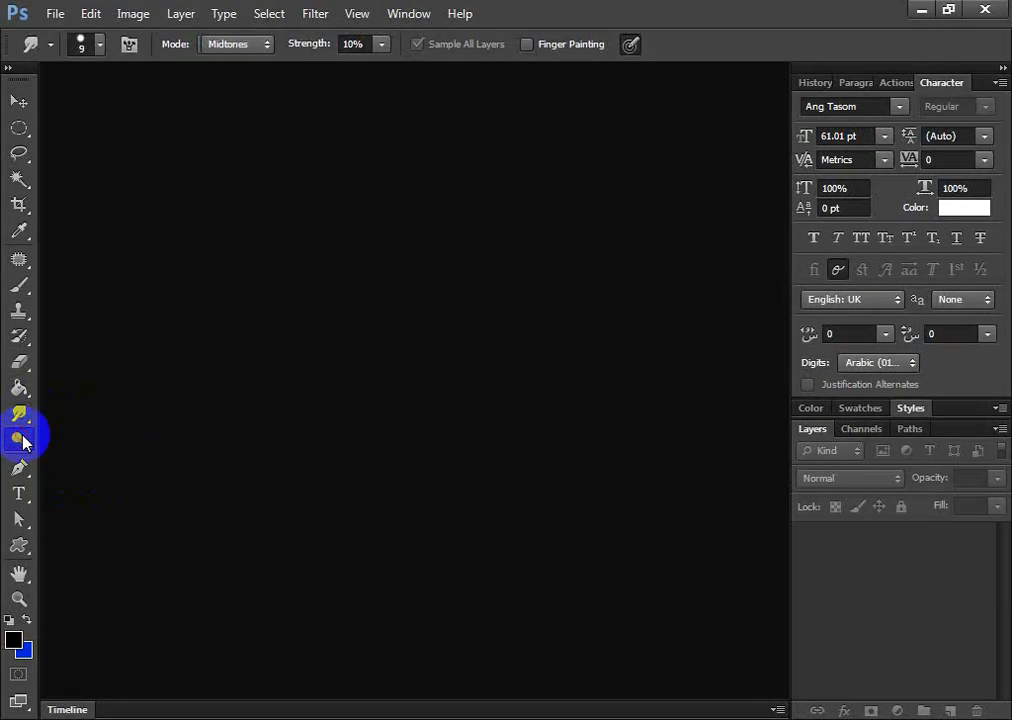
# Open black_white.png from the Design_pic folder and pick the Dodge tool
pyautogui.click(18, 437)
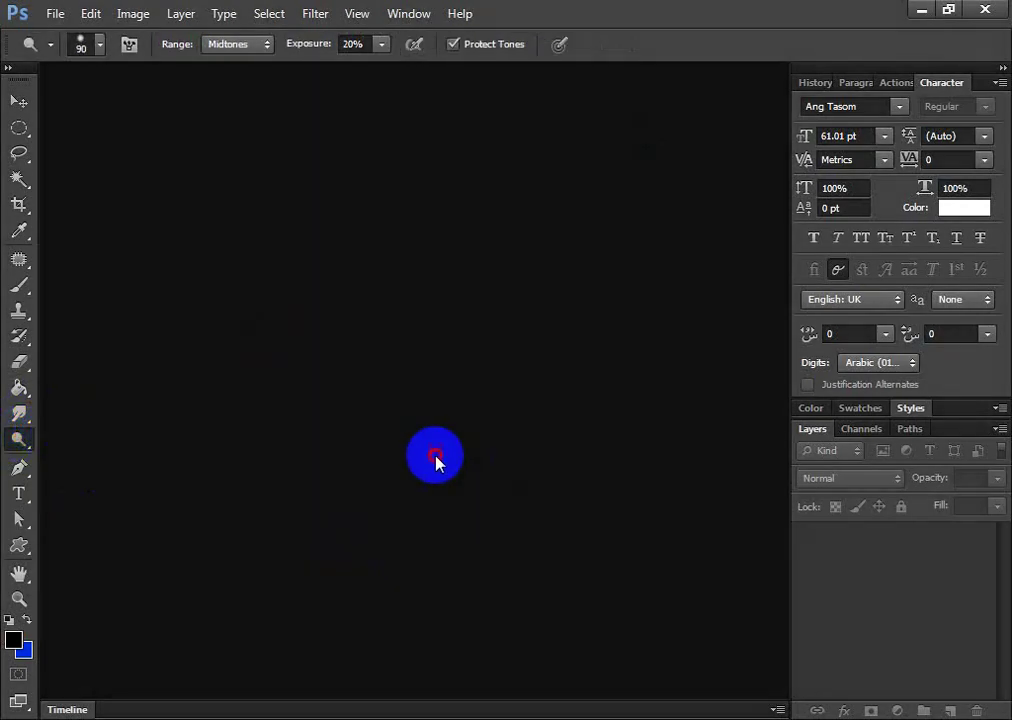
pyautogui.doubleClick(445, 463)
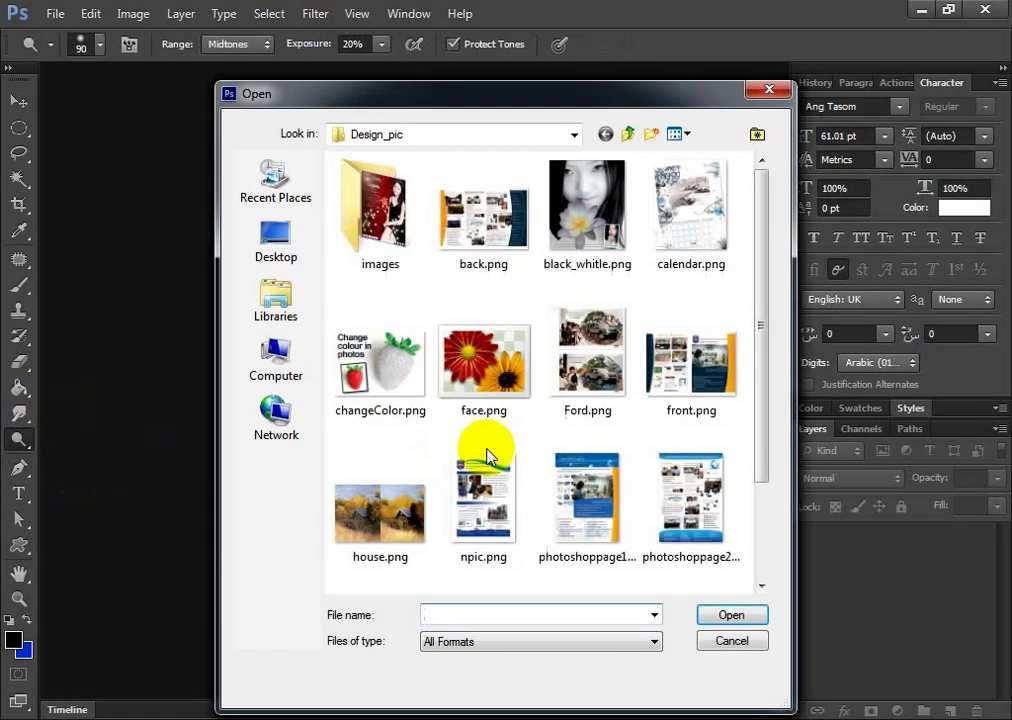
pyautogui.doubleClick(590, 220)
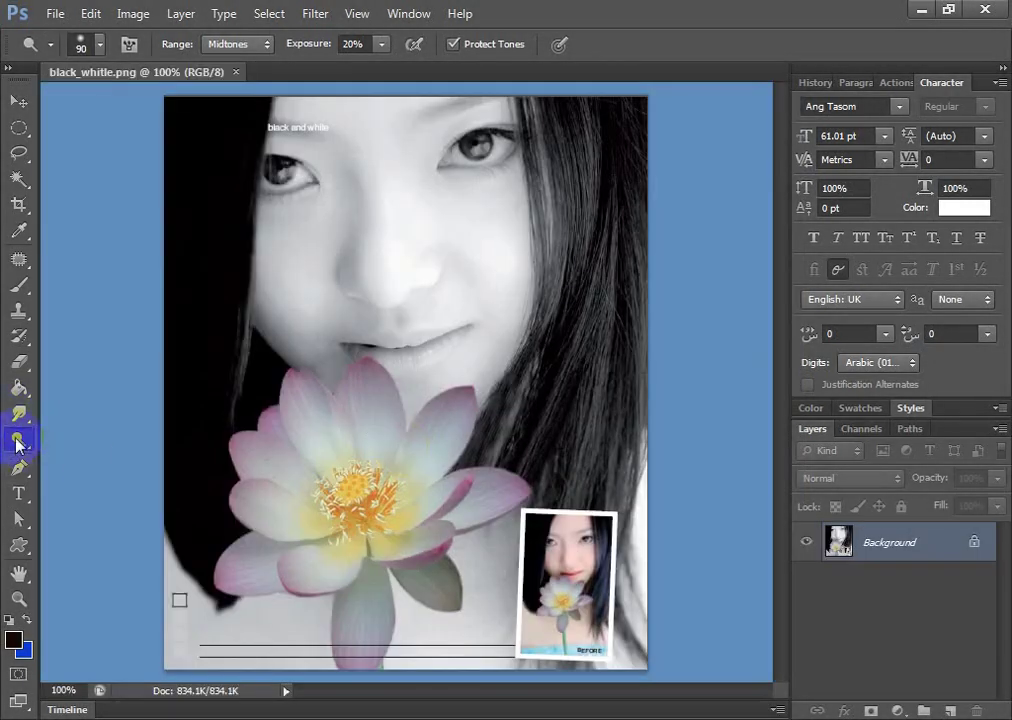
pyautogui.moveTo(18, 438); pyautogui.dragTo(88, 440)
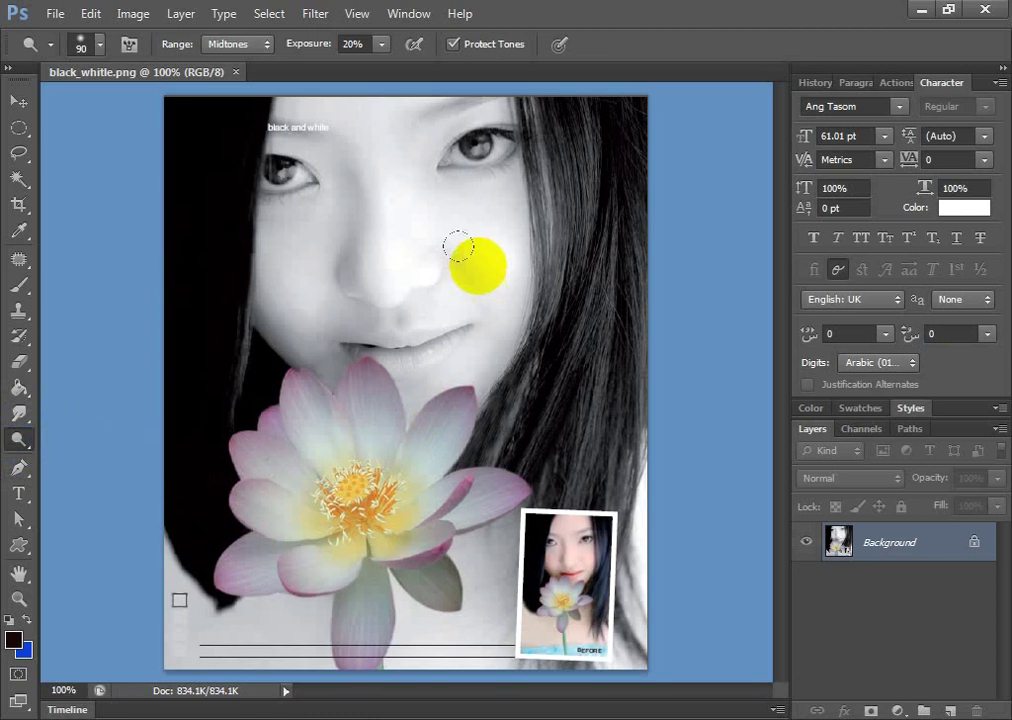
# Zoom in and lighten the portrait's nose and cheeks with Dodge strokes
pyautogui.scroll(4, 380, 226)
pyautogui.moveTo(352, 168)
pyautogui.mouseDown()
pyautogui.moveTo(368, 264)
pyautogui.moveTo(330, 264)
pyautogui.moveTo(328, 320)
pyautogui.moveTo(346, 357)
pyautogui.mouseUp()
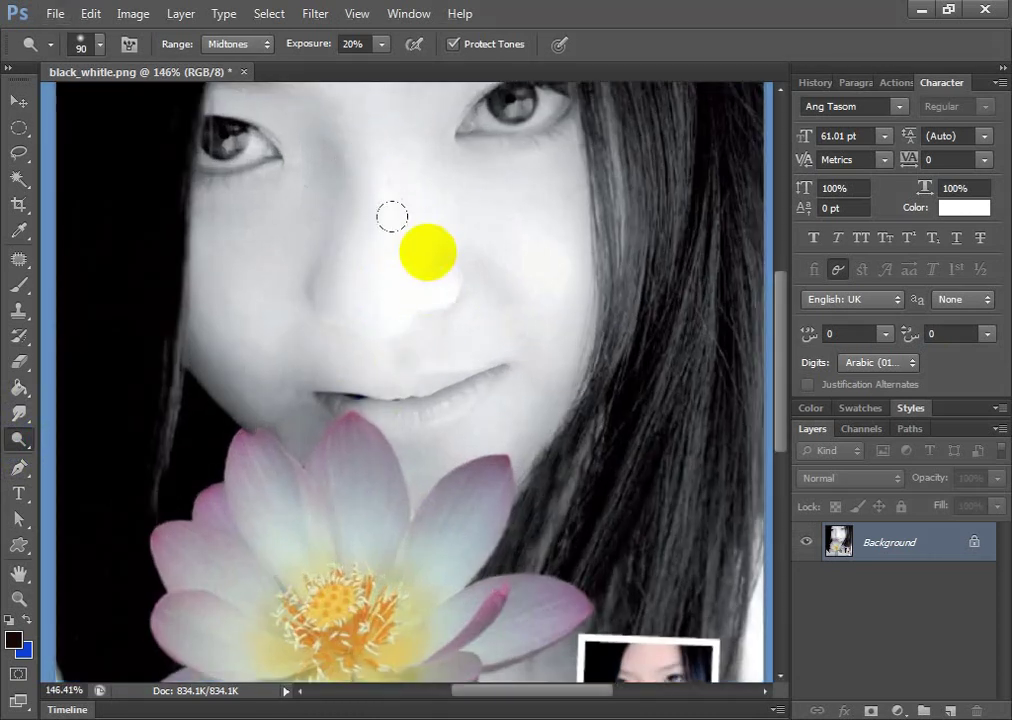
pyautogui.moveTo(393, 217)
pyautogui.mouseDown()
pyautogui.moveTo(289, 314)
pyautogui.moveTo(255, 291)
pyautogui.moveTo(263, 203)
pyautogui.moveTo(382, 309)
pyautogui.mouseUp()
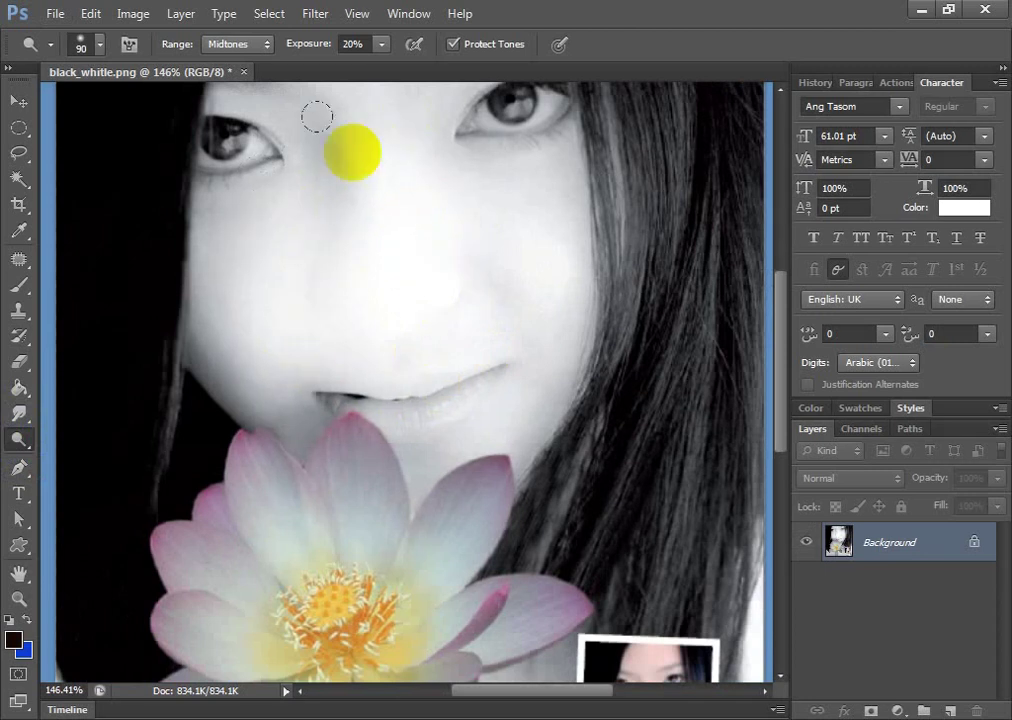
pyautogui.moveTo(316, 113)
pyautogui.mouseDown()
pyautogui.moveTo(294, 169)
pyautogui.moveTo(351, 218)
pyautogui.mouseUp()
pyautogui.scroll(-1, 351, 218)
pyautogui.scroll(-5, 458, 300)
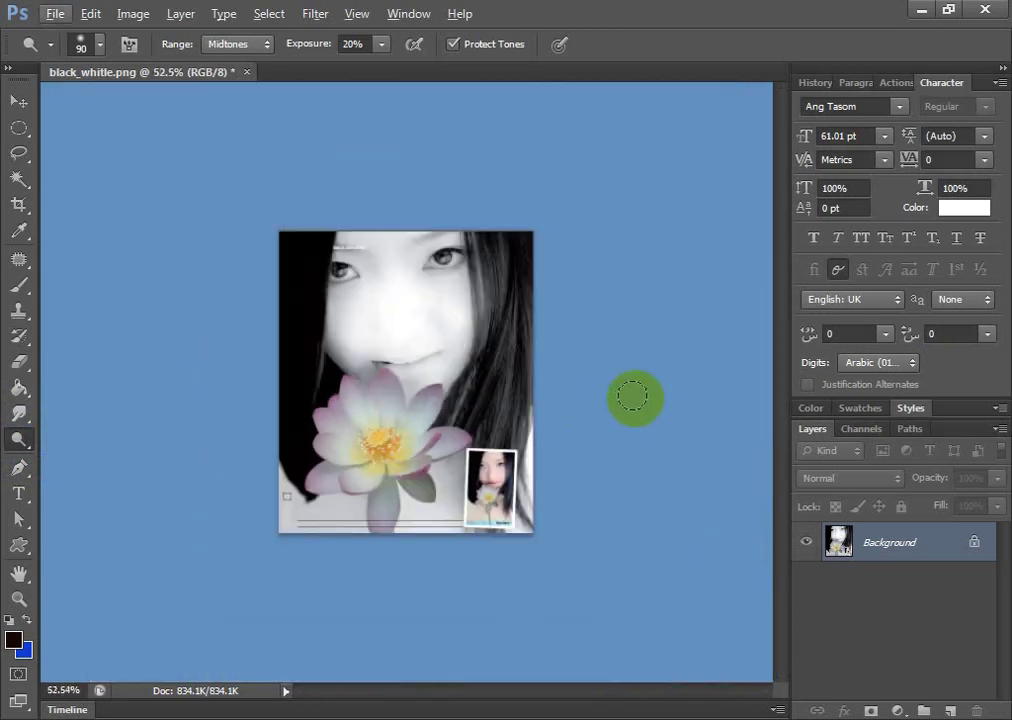
pyautogui.scroll(1, 356, 283)
pyautogui.scroll(4, 356, 283)
pyautogui.scroll(1, 334, 117)
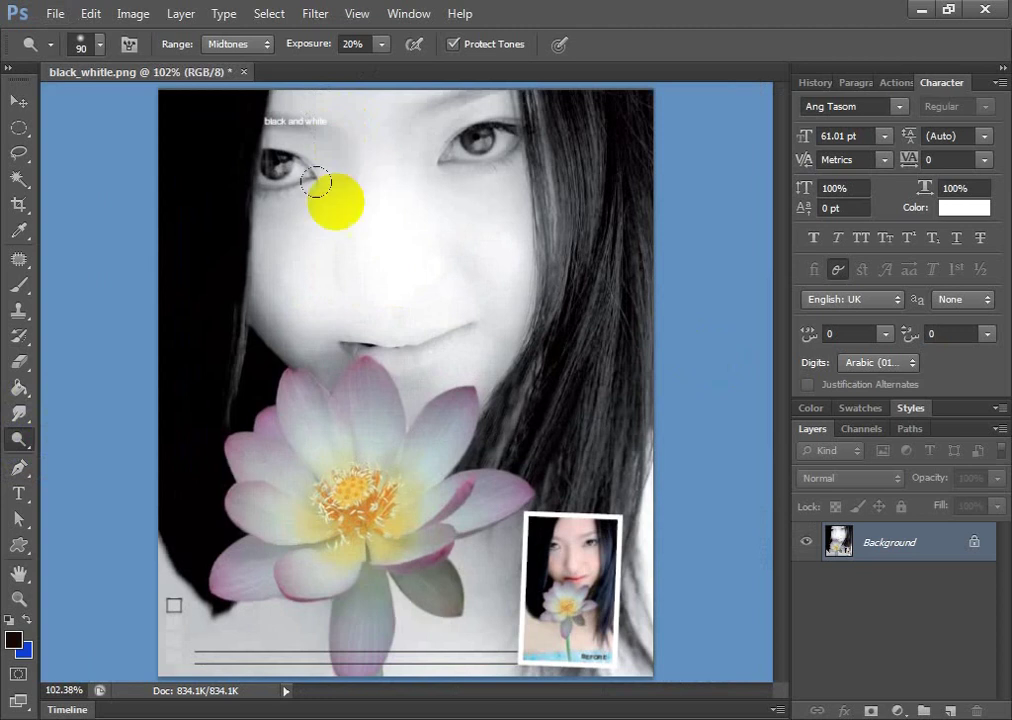
pyautogui.scroll(3, 410, 133)
pyautogui.scroll(1, 430, 380)
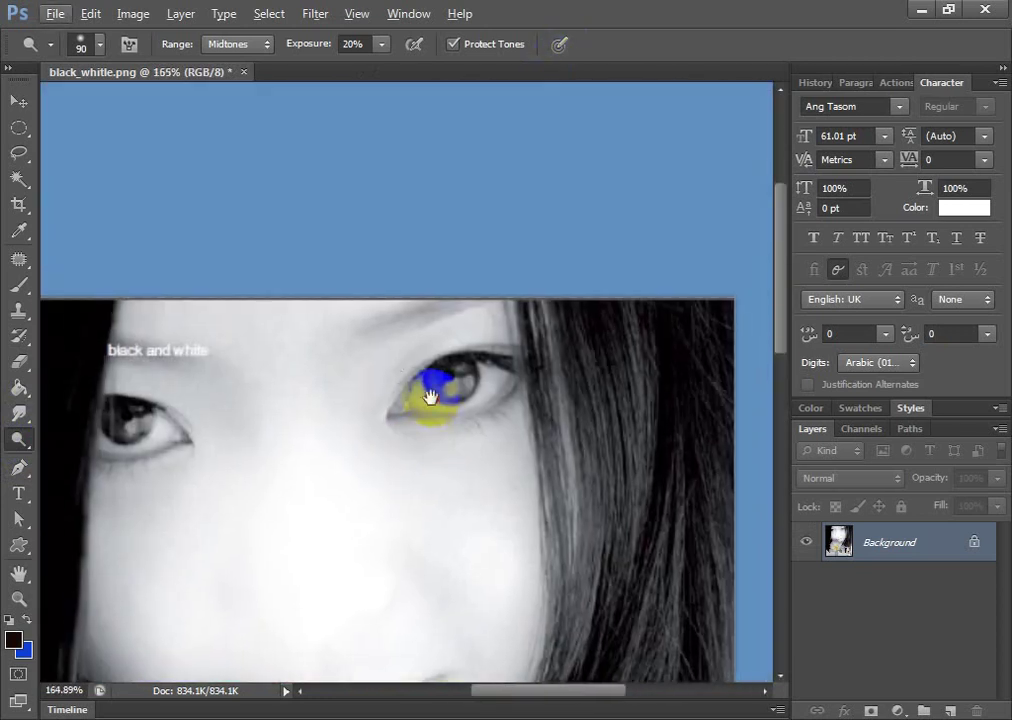
# Lighten both eyes with Dodge strokes and bring the lips into view
pyautogui.moveTo(450, 390)
pyautogui.mouseDown()
pyautogui.moveTo(475, 383)
pyautogui.moveTo(413, 402)
pyautogui.moveTo(510, 360)
pyautogui.moveTo(375, 398)
pyautogui.moveTo(452, 380)
pyautogui.moveTo(497, 343)
pyautogui.moveTo(393, 418)
pyautogui.mouseUp()
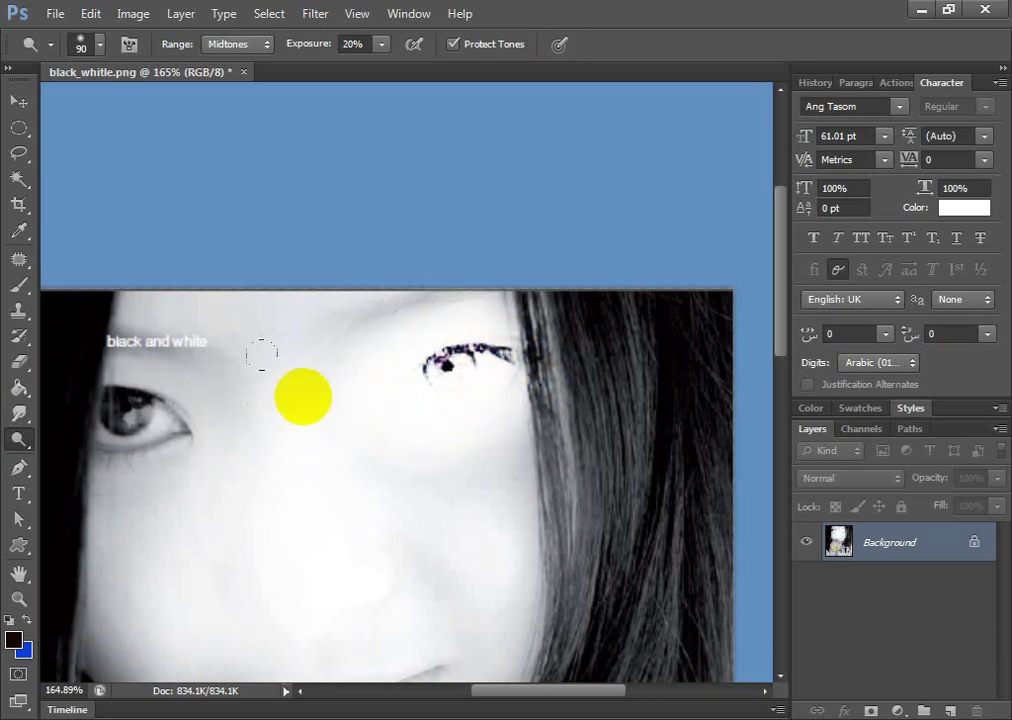
pyautogui.moveTo(131, 413)
pyautogui.mouseDown()
pyautogui.moveTo(140, 405)
pyautogui.moveTo(145, 445)
pyautogui.moveTo(117, 418)
pyautogui.mouseUp()
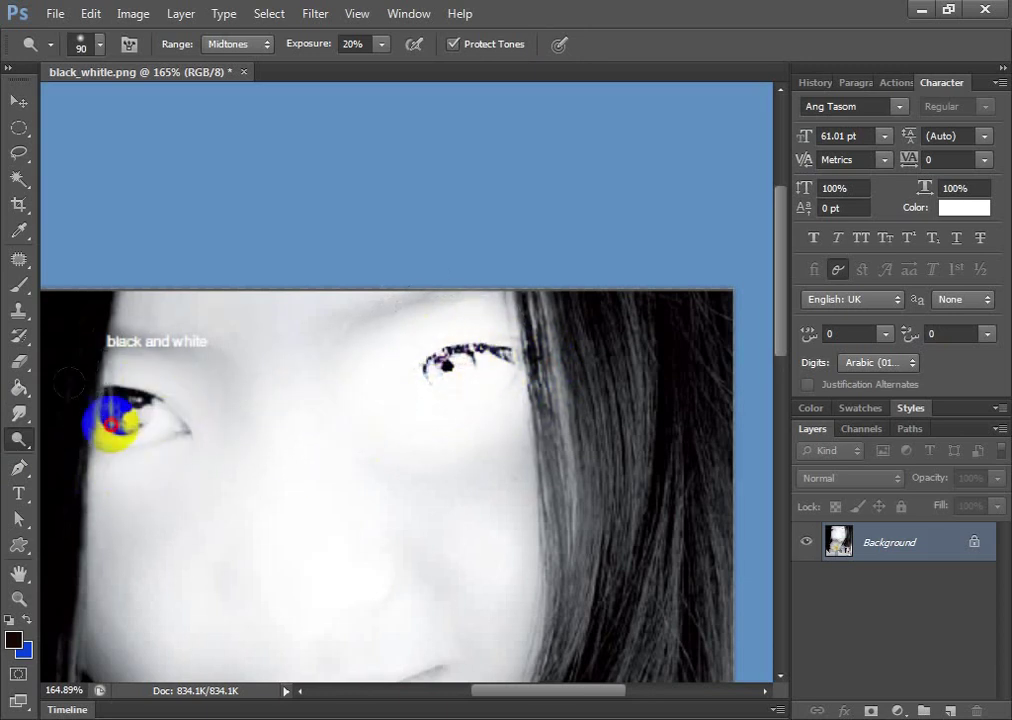
pyautogui.moveTo(75, 361)
pyautogui.mouseDown()
pyautogui.moveTo(127, 425)
pyautogui.moveTo(129, 474)
pyautogui.moveTo(136, 436)
pyautogui.mouseUp()
pyautogui.moveTo(474, 345); pyautogui.dragTo(391, 343)
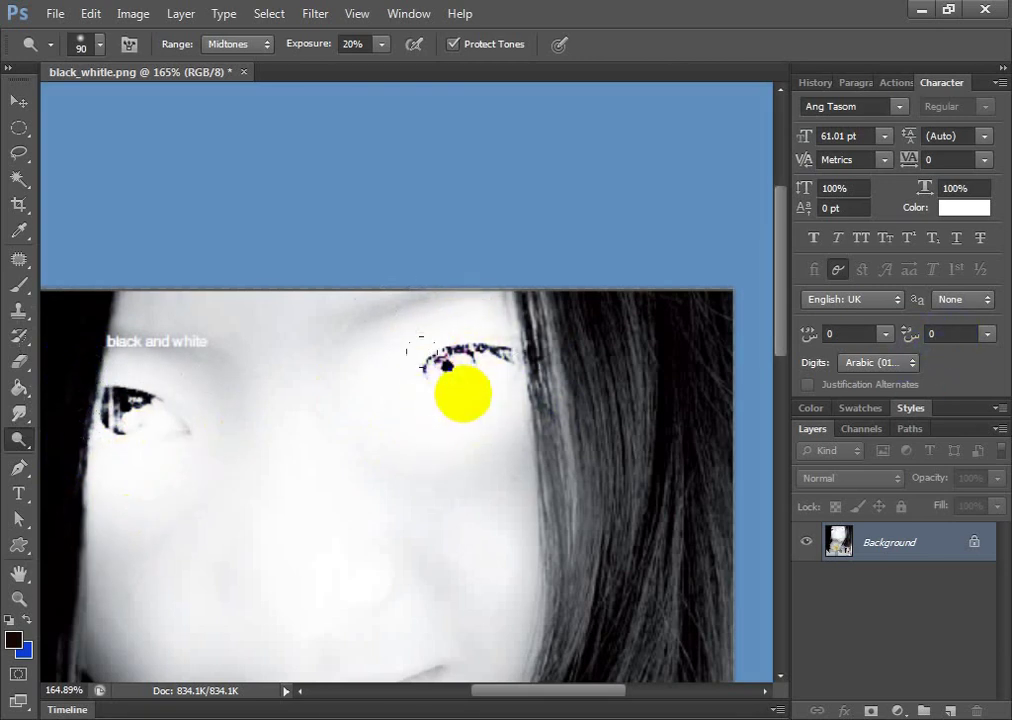
pyautogui.scroll(-3, 306, 403)
pyautogui.scroll(3, 330, 300)
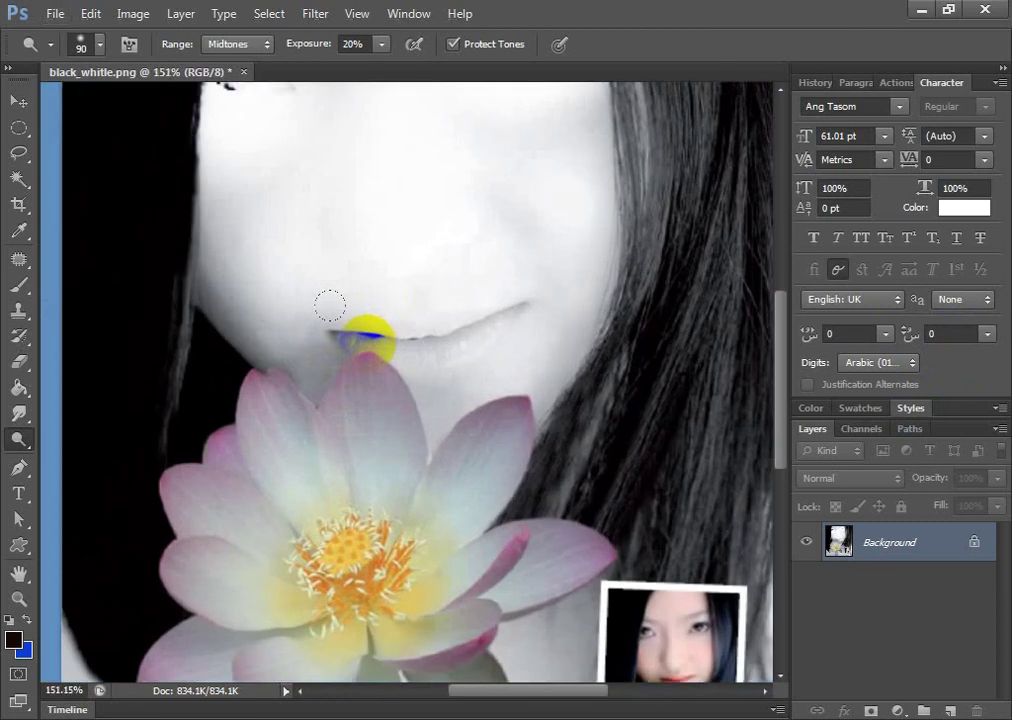
pyautogui.scroll(5, 394, 466)
pyautogui.moveTo(394, 466); pyautogui.dragTo(413, 276)
pyautogui.moveTo(323, 441); pyautogui.dragTo(361, 314)
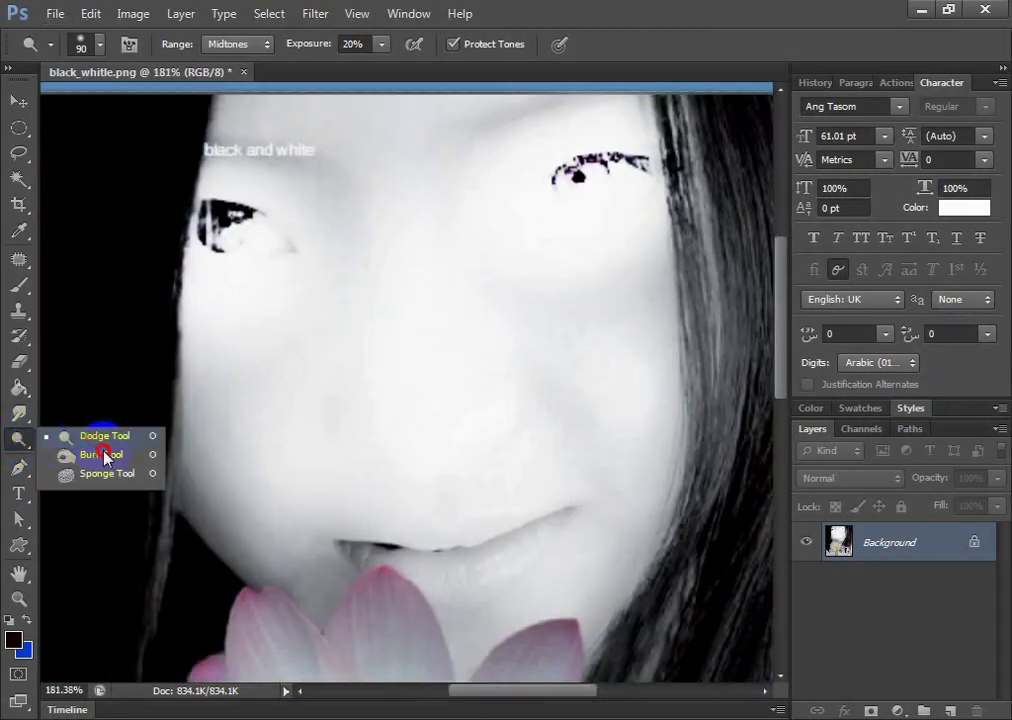
pyautogui.moveTo(20, 445); pyautogui.dragTo(108, 458)
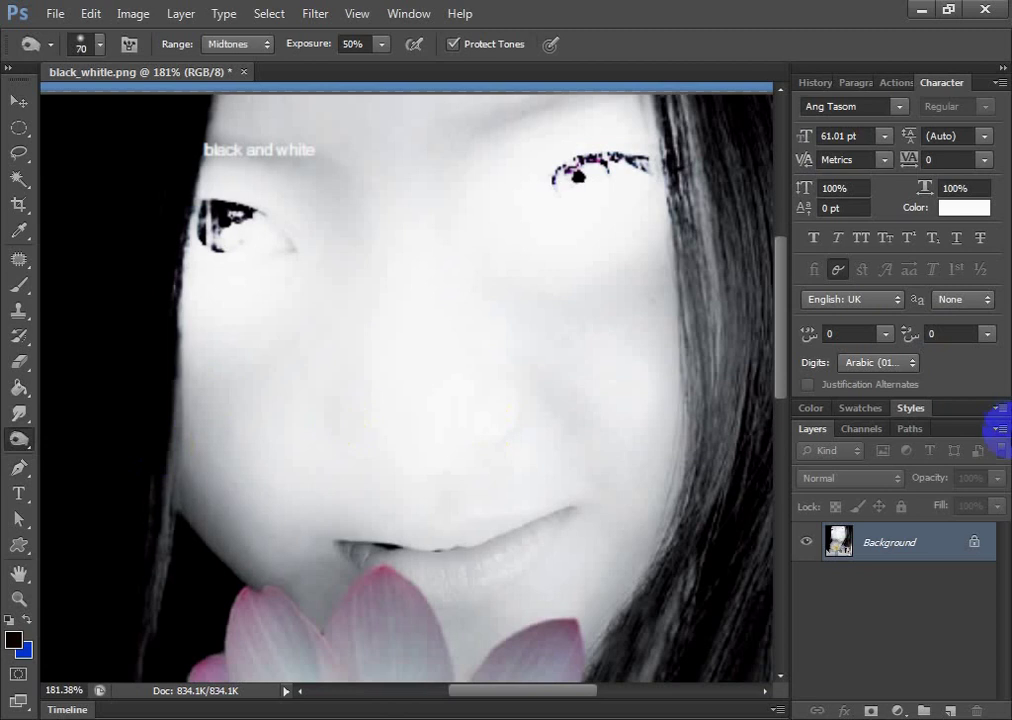
# Revert to the black_white.png snapshot in History, discarding every Dodge Tool state
pyautogui.click(816, 83)
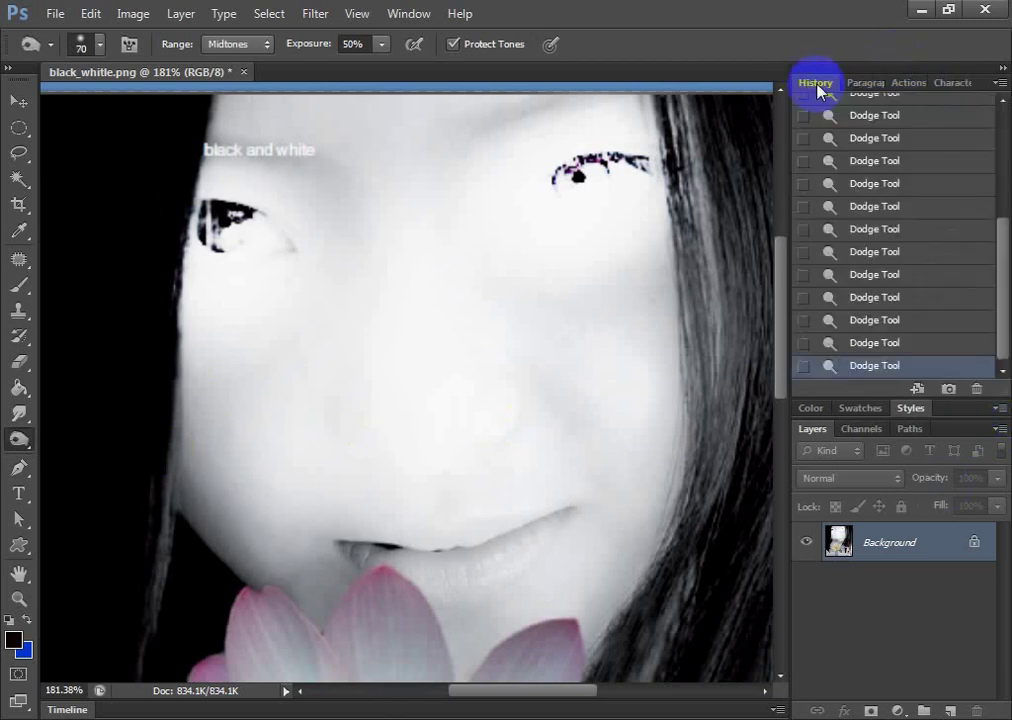
pyautogui.scroll(5, 905, 135)
pyautogui.click(915, 112)
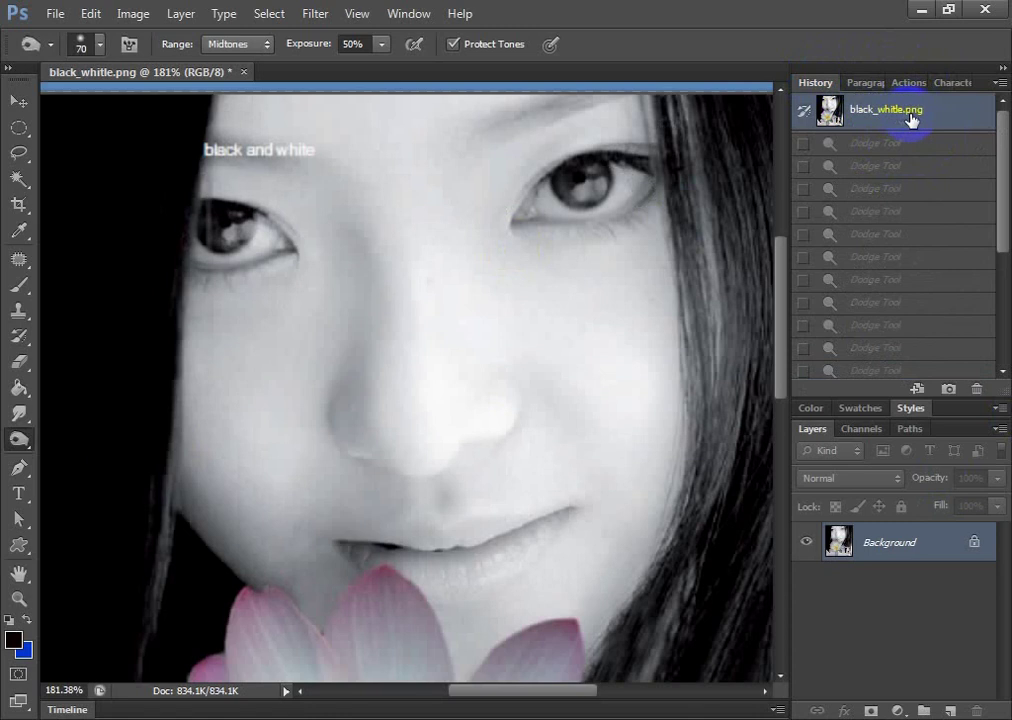
pyautogui.moveTo(840, 152)
pyautogui.mouseDown()
pyautogui.moveTo(884, 232)
pyautogui.moveTo(868, 282)
pyautogui.mouseUp()
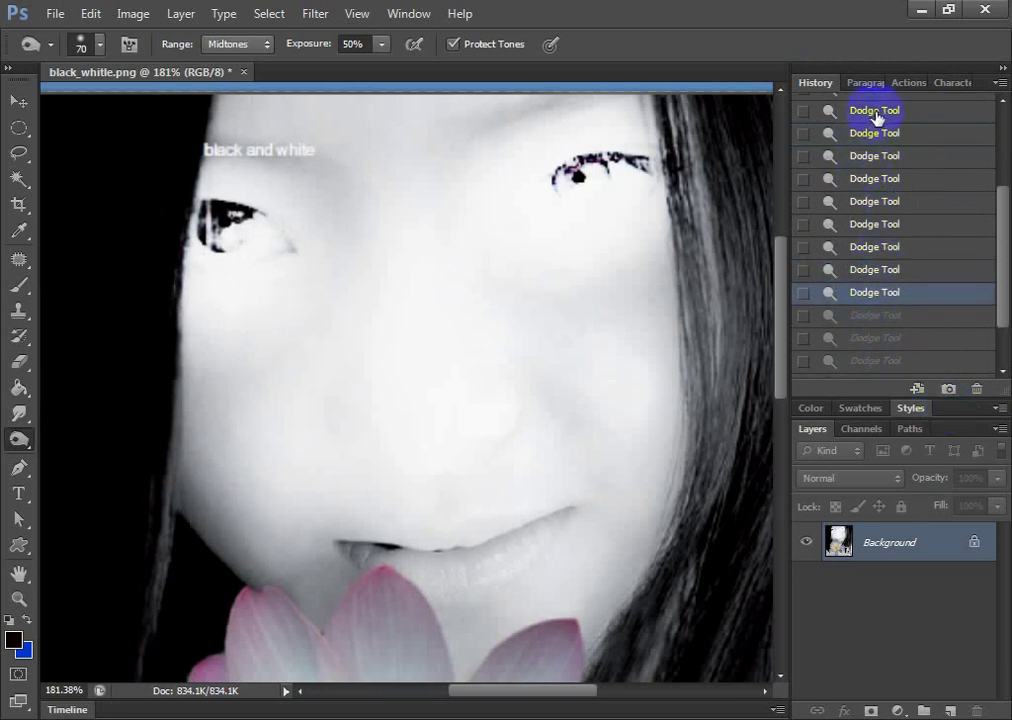
pyautogui.scroll(3, 900, 165)
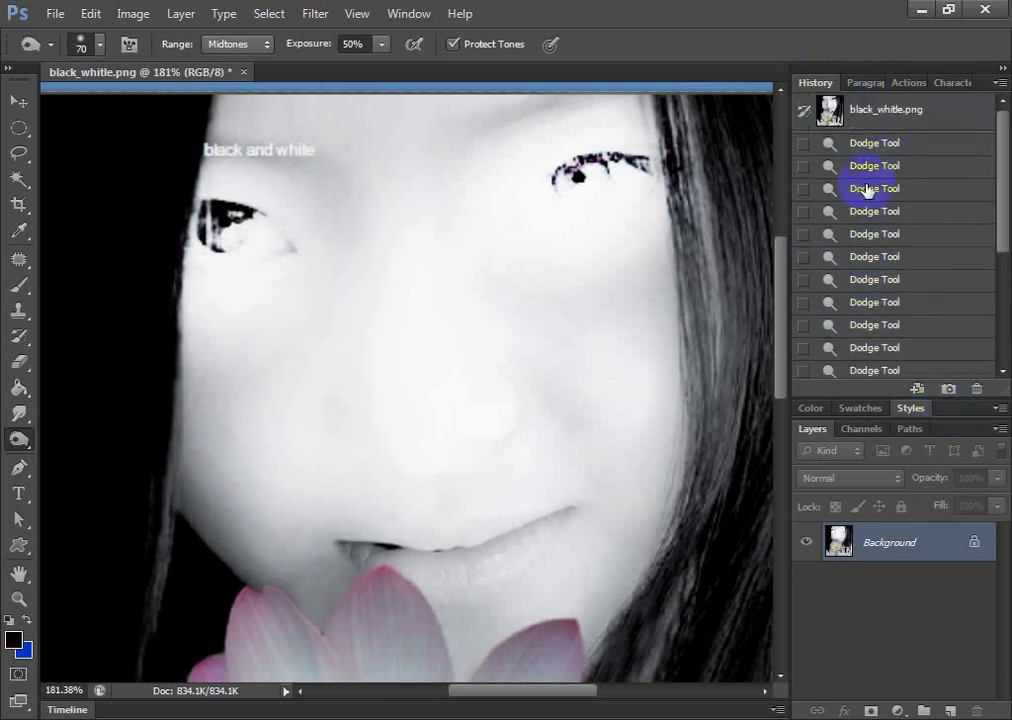
pyautogui.click(868, 110)
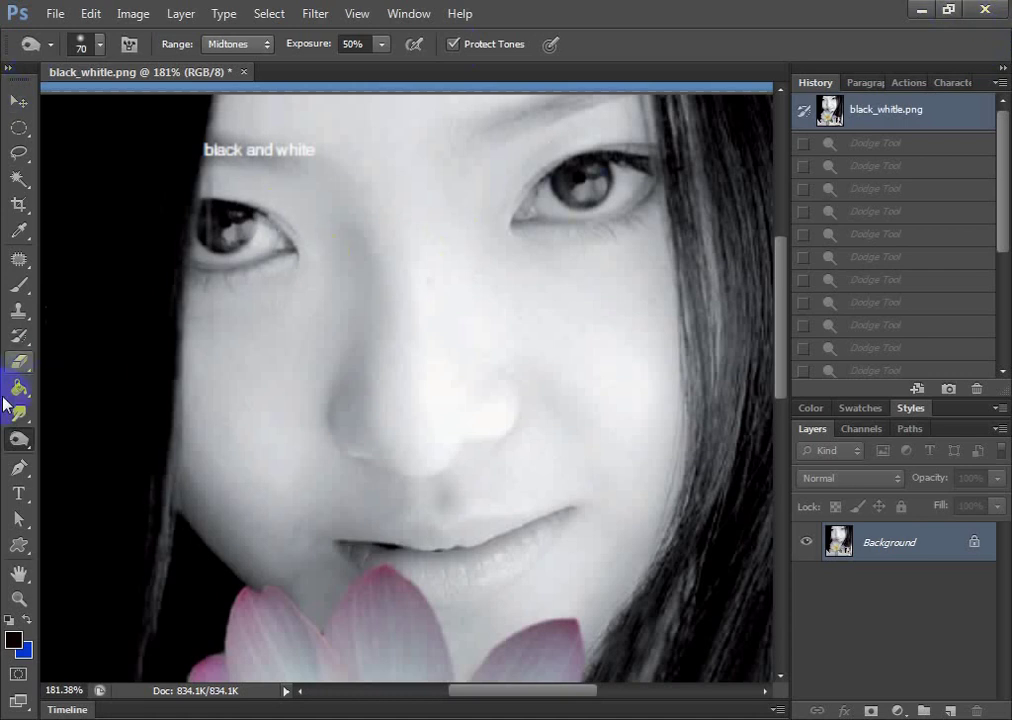
pyautogui.click(18, 440)
pyautogui.click(100, 453)
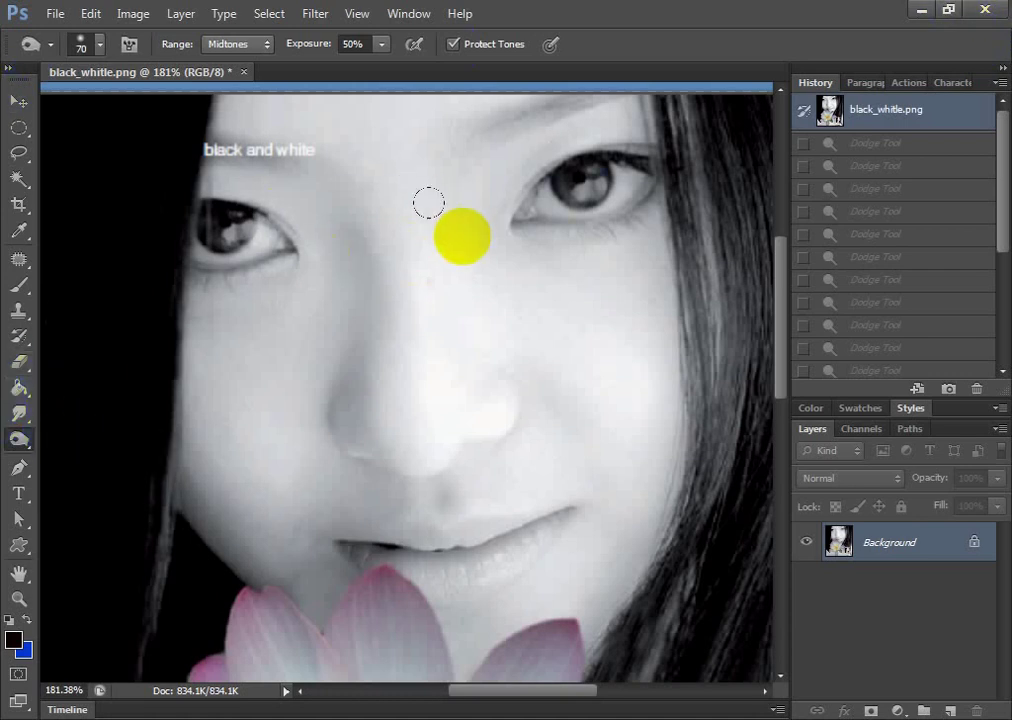
pyautogui.moveTo(384, 316)
pyautogui.mouseDown()
pyautogui.moveTo(337, 255)
pyautogui.moveTo(320, 430)
pyautogui.moveTo(315, 340)
pyautogui.moveTo(285, 407)
pyautogui.moveTo(350, 339)
pyautogui.moveTo(294, 526)
pyautogui.moveTo(330, 239)
pyautogui.moveTo(335, 408)
pyautogui.moveTo(353, 183)
pyautogui.moveTo(299, 386)
pyautogui.moveTo(363, 235)
pyautogui.moveTo(331, 469)
pyautogui.moveTo(395, 343)
pyautogui.moveTo(377, 219)
pyautogui.moveTo(380, 352)
pyautogui.moveTo(449, 343)
pyautogui.moveTo(418, 316)
pyautogui.moveTo(452, 413)
pyautogui.moveTo(480, 400)
pyautogui.mouseUp()
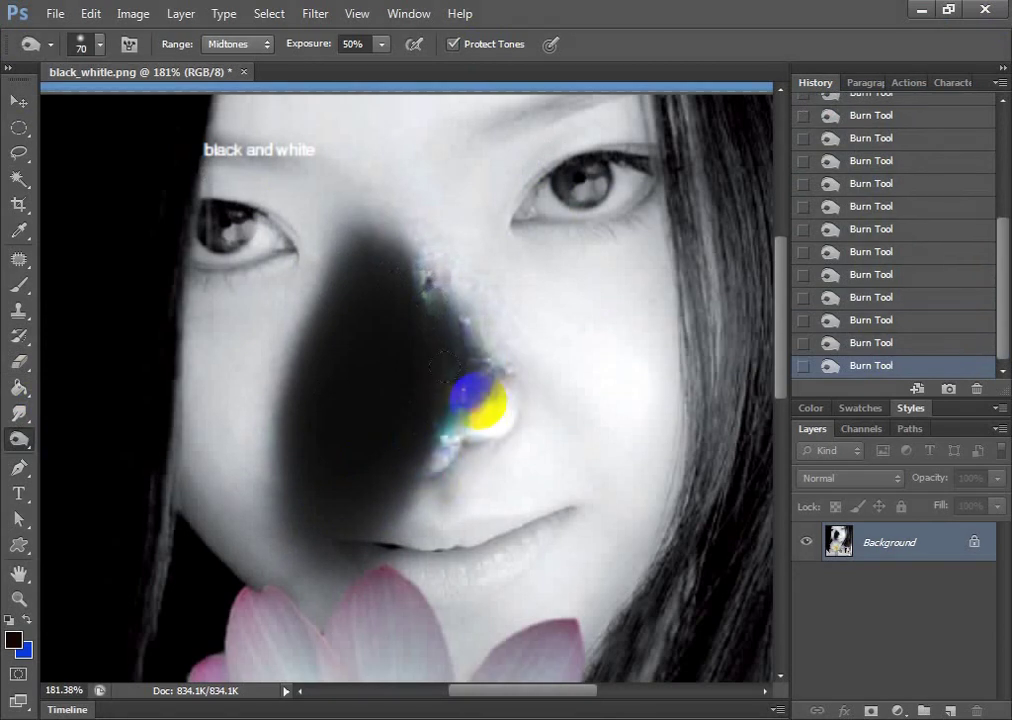
pyautogui.rightClick(16, 412)
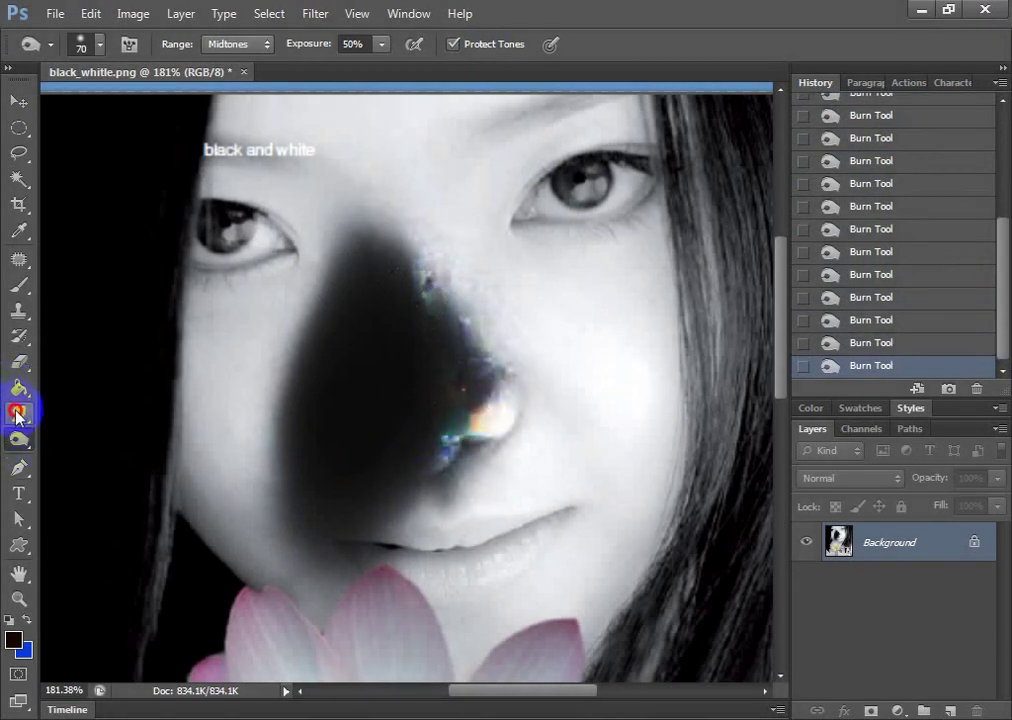
pyautogui.click(108, 424)
pyautogui.moveTo(590, 140)
pyautogui.mouseDown()
pyautogui.moveTo(527, 247)
pyautogui.moveTo(572, 215)
pyautogui.moveTo(553, 219)
pyautogui.moveTo(490, 303)
pyautogui.moveTo(537, 207)
pyautogui.moveTo(508, 300)
pyautogui.mouseUp()
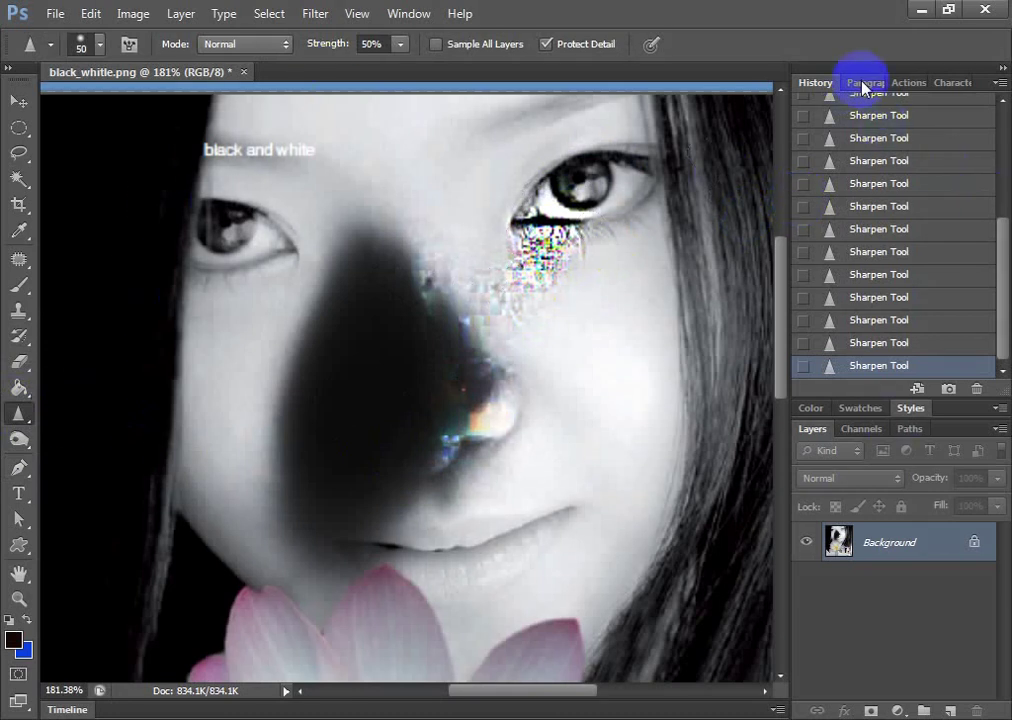
pyautogui.scroll(5, 904, 147)
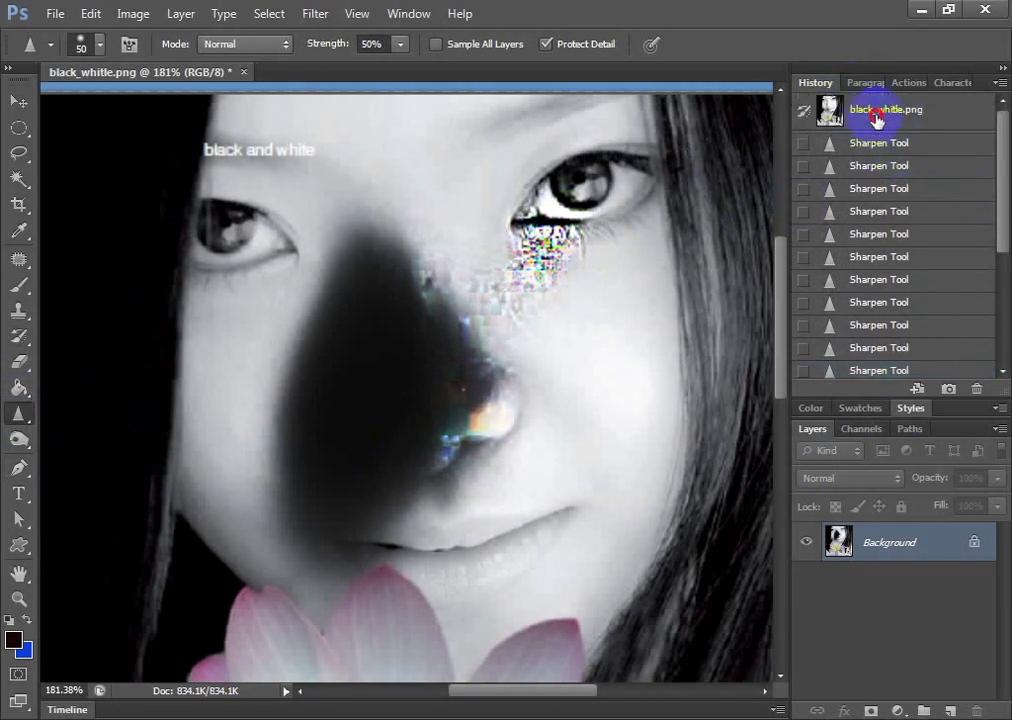
pyautogui.click(876, 118)
pyautogui.moveTo(18, 438); pyautogui.dragTo(90, 470)
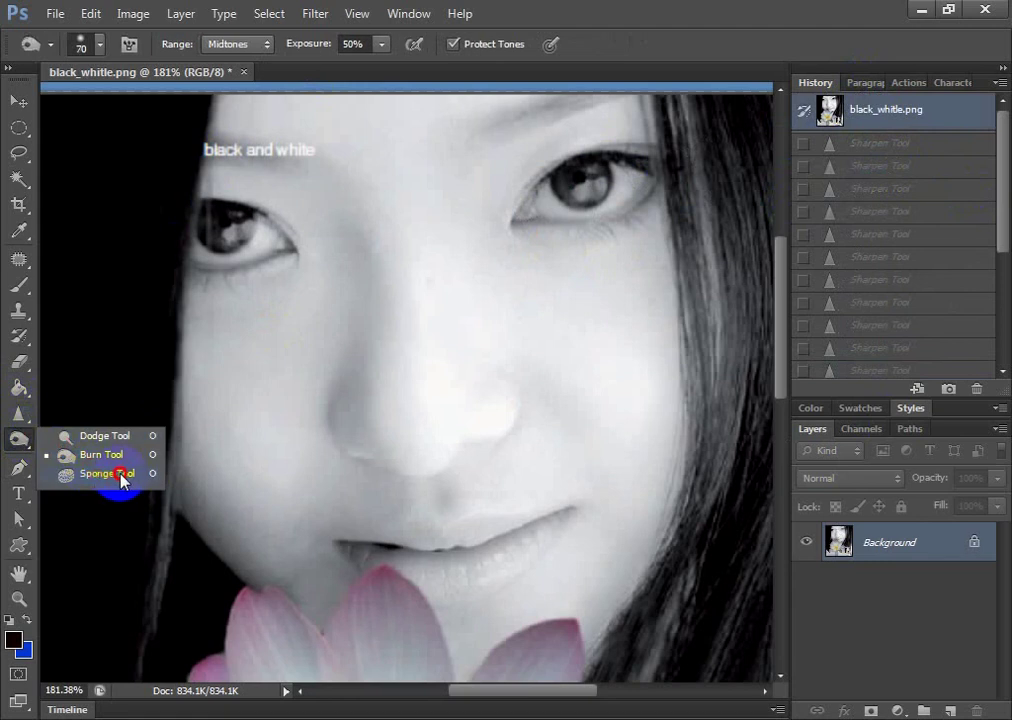
# Select the Sponge tool in Desaturate mode and apply a first stroke on the lotus
pyautogui.click(120, 481)
pyautogui.moveTo(346, 425)
pyautogui.mouseDown()
pyautogui.moveTo(344, 382)
pyautogui.moveTo(463, 367)
pyautogui.moveTo(375, 510)
pyautogui.moveTo(375, 420)
pyautogui.moveTo(443, 549)
pyautogui.moveTo(427, 390)
pyautogui.moveTo(300, 569)
pyautogui.mouseUp()
pyautogui.scroll(-5, 324, 502)
pyautogui.hscroll(-2, 395, 393)
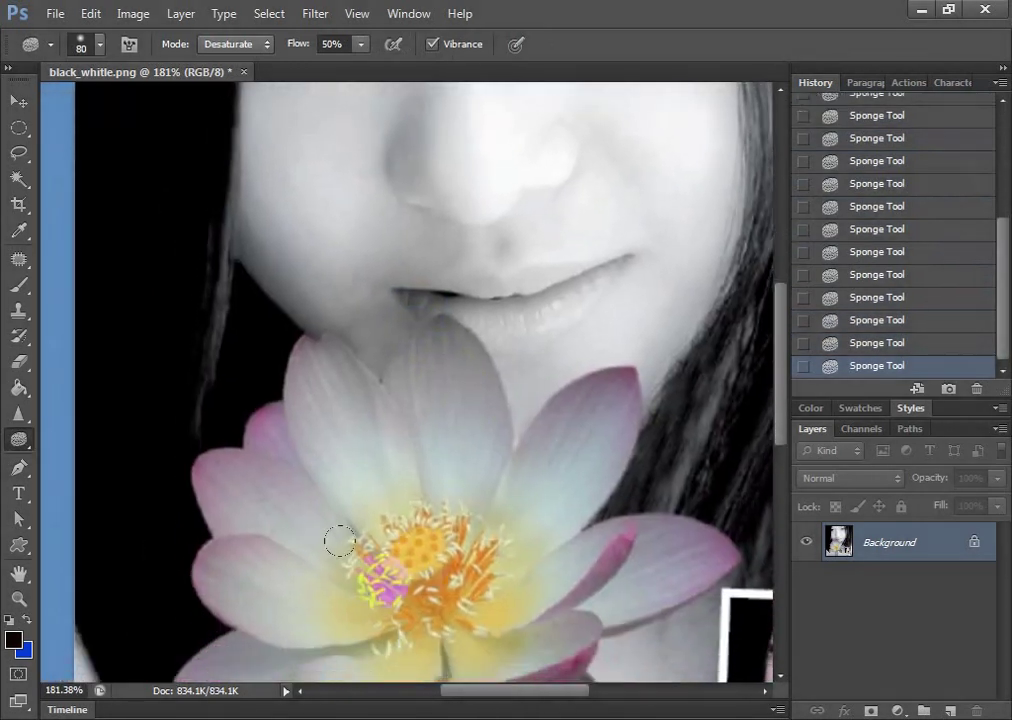
pyautogui.hscroll(-2, 338, 541)
pyautogui.scroll(-2, 364, 458)
pyautogui.scroll(2, 393, 470)
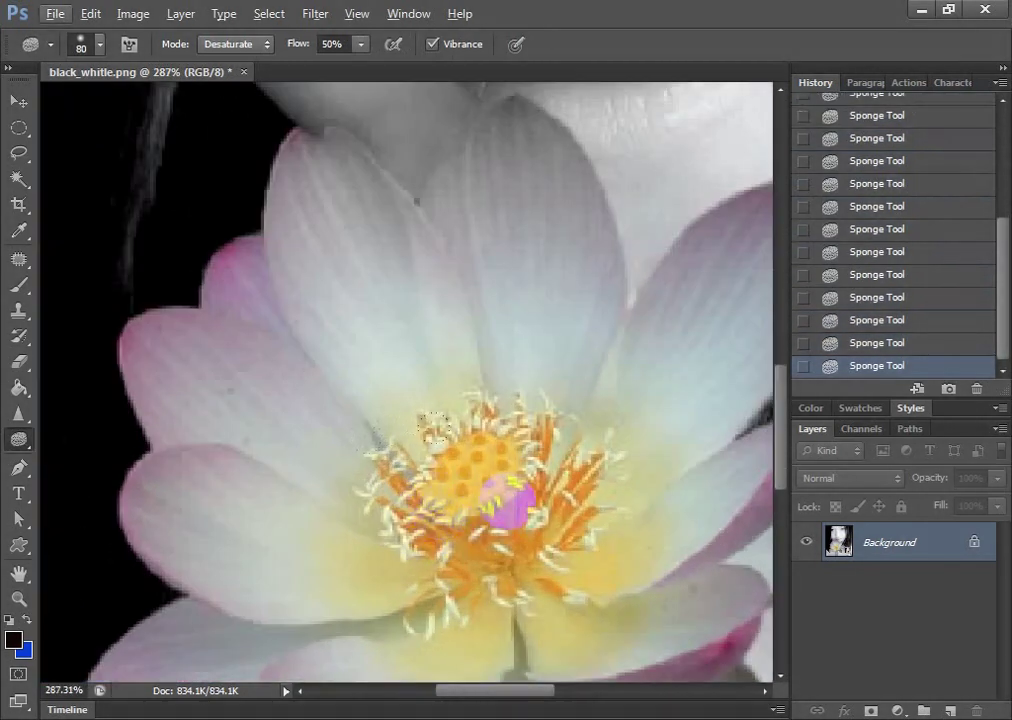
pyautogui.scroll(-2, 380, 360)
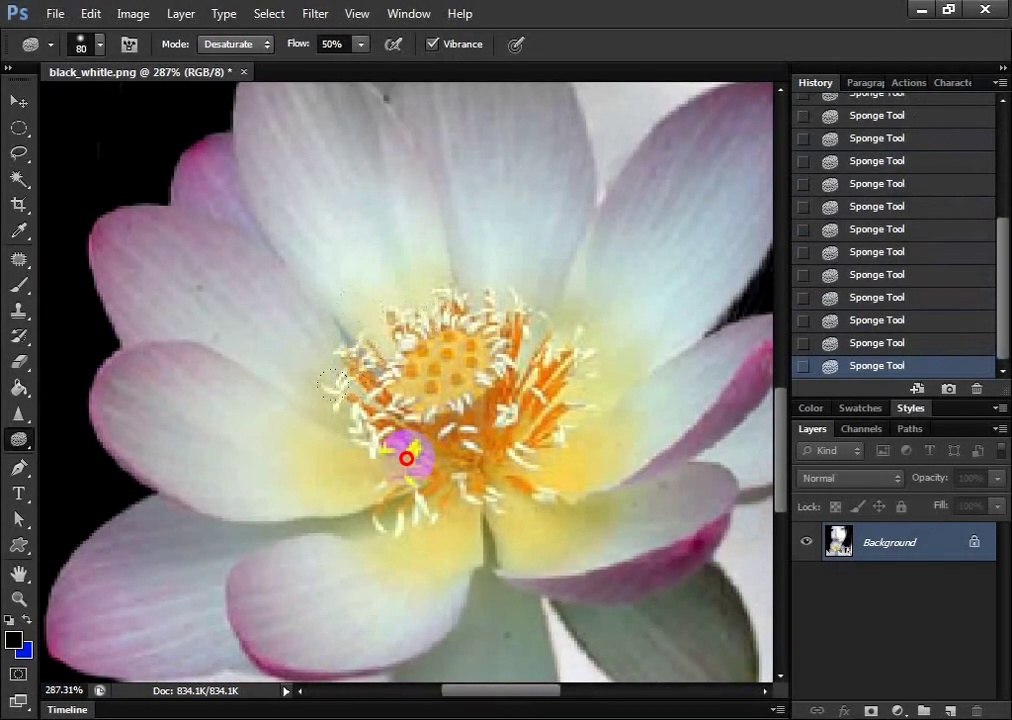
# Desaturate the lotus's orange centre and surrounding stamens until they turn grey
pyautogui.moveTo(407, 452); pyautogui.dragTo(380, 289)
pyautogui.moveTo(507, 410)
pyautogui.mouseDown()
pyautogui.moveTo(429, 413)
pyautogui.moveTo(434, 449)
pyautogui.moveTo(468, 280)
pyautogui.mouseUp()
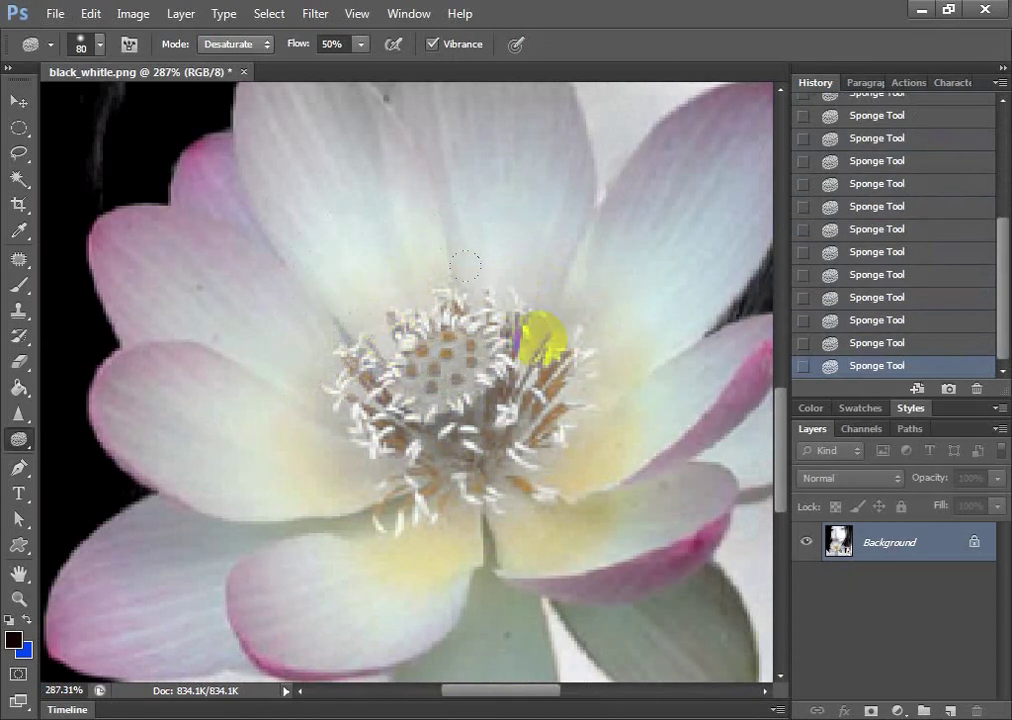
pyautogui.scroll(-3, 540, 335)
pyautogui.scroll(-2, 620, 468)
pyautogui.scroll(1, 545, 430)
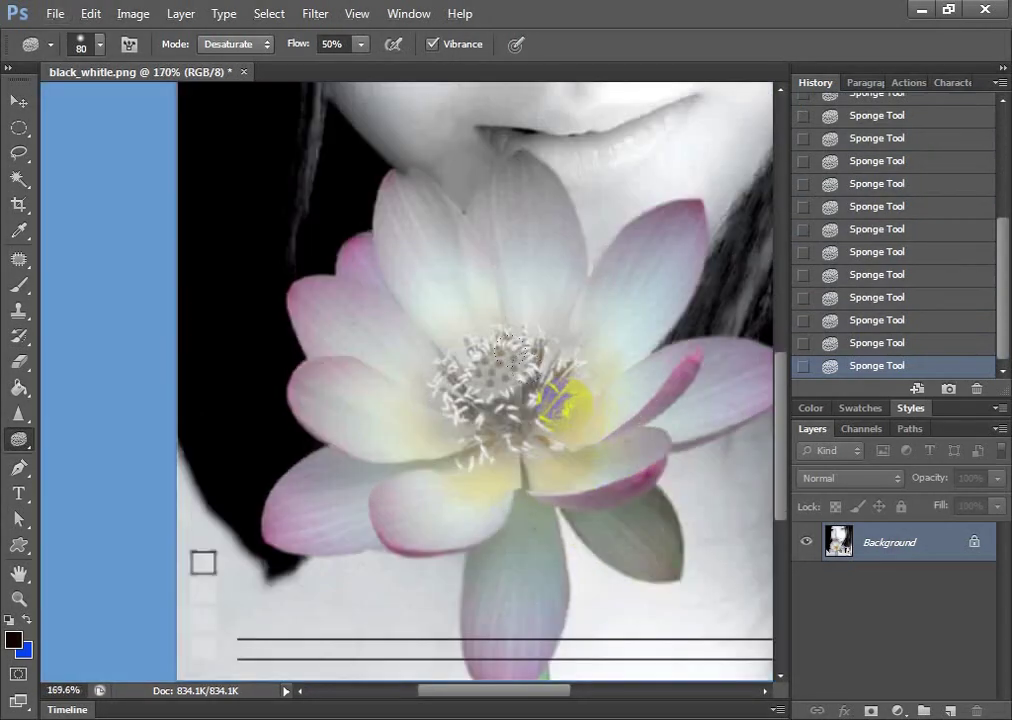
pyautogui.scroll(3, 545, 430)
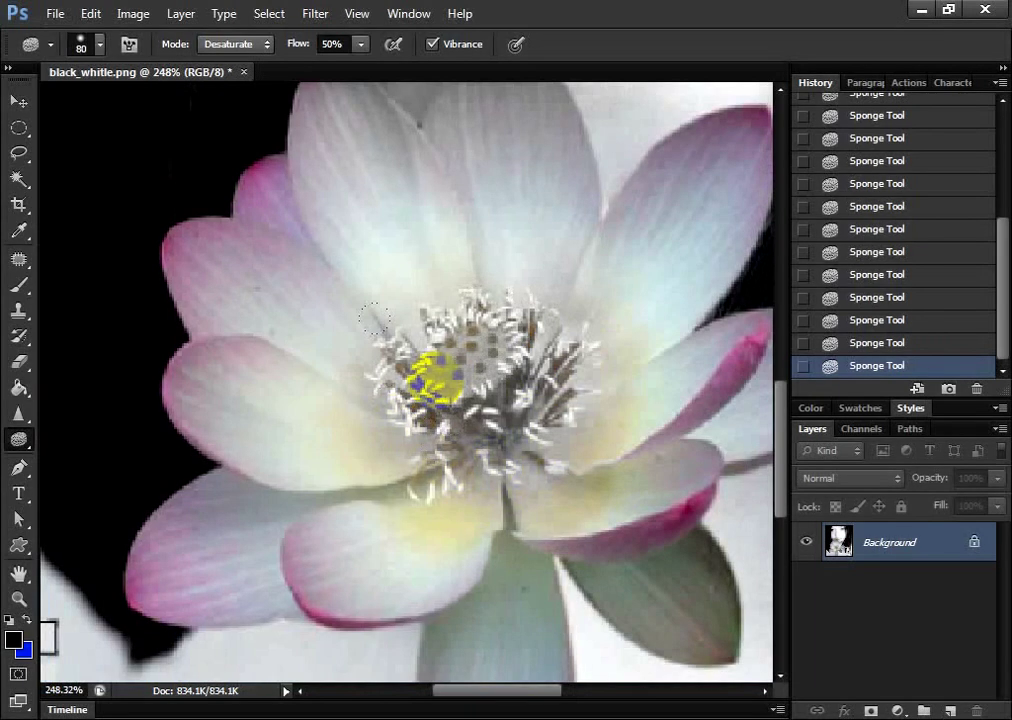
pyautogui.moveTo(372, 318); pyautogui.dragTo(460, 390)
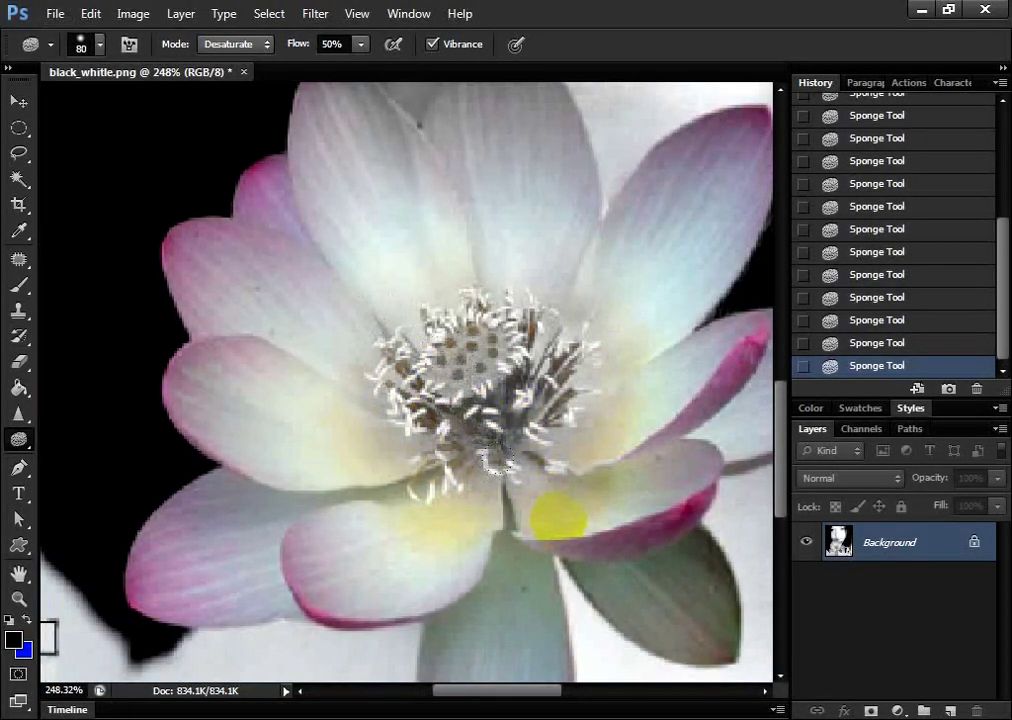
pyautogui.moveTo(558, 516)
pyautogui.mouseDown()
pyautogui.moveTo(538, 492)
pyautogui.moveTo(535, 466)
pyautogui.moveTo(474, 400)
pyautogui.mouseUp()
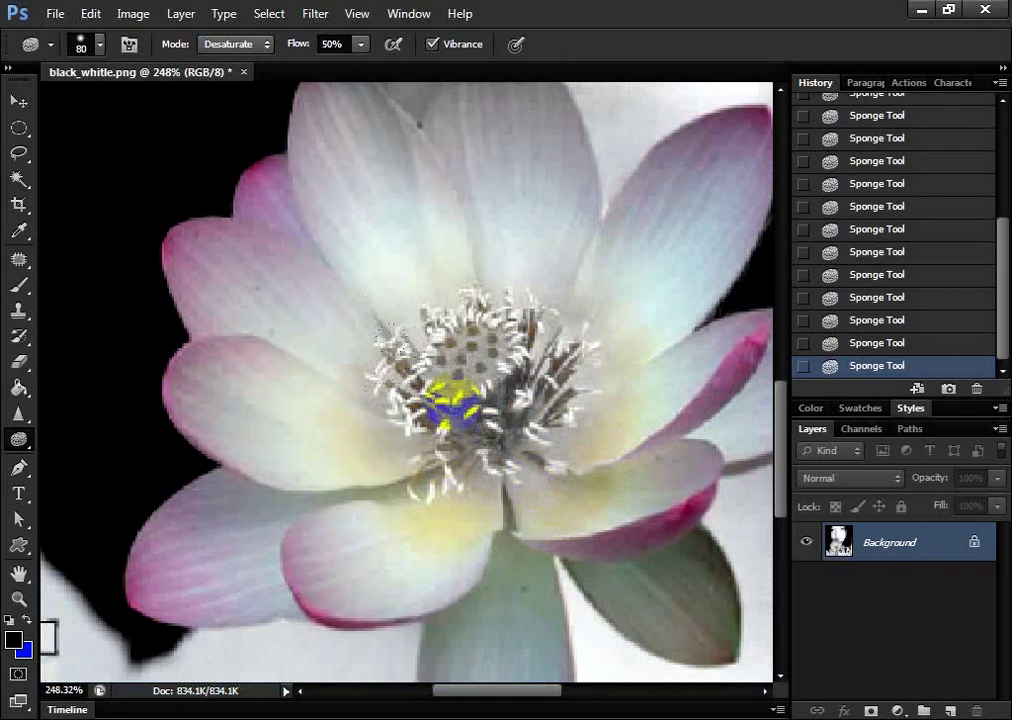
pyautogui.click(900, 226)
pyautogui.scroll(5, 900, 190)
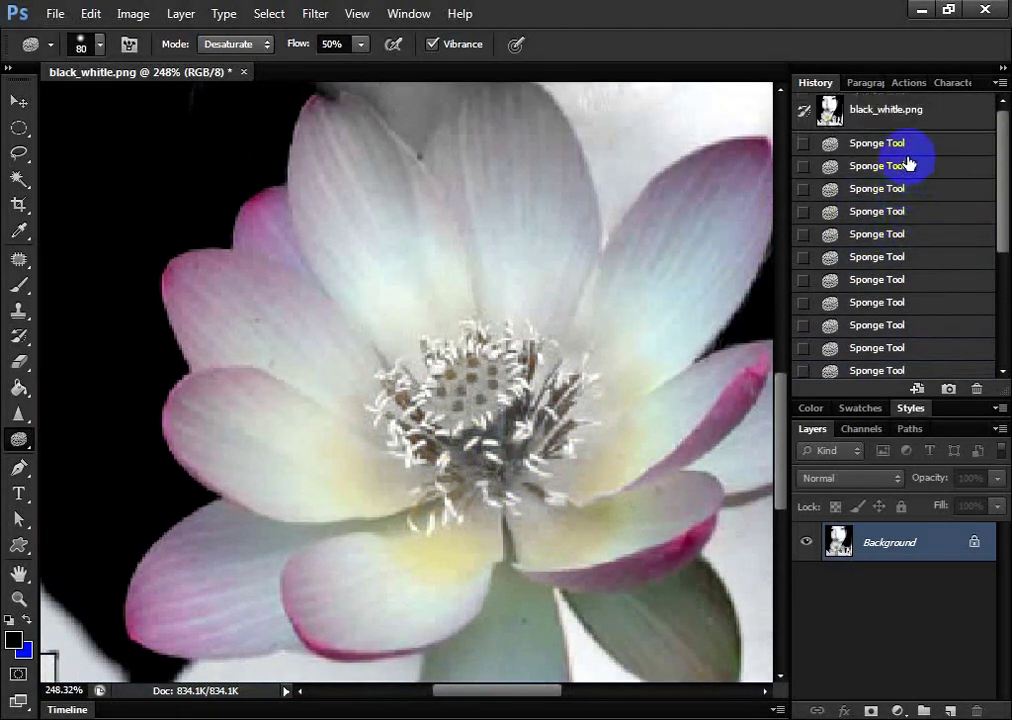
# Revert to the black_white.png snapshot, restoring the lotus's orange centre
pyautogui.click(900, 112)
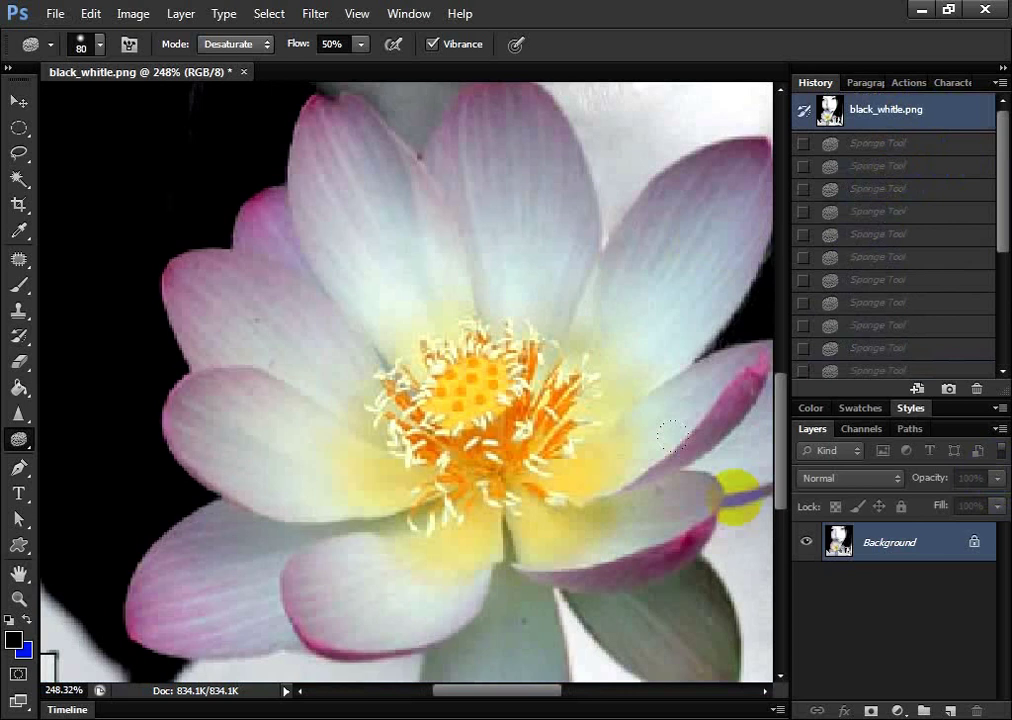
pyautogui.click(563, 420)
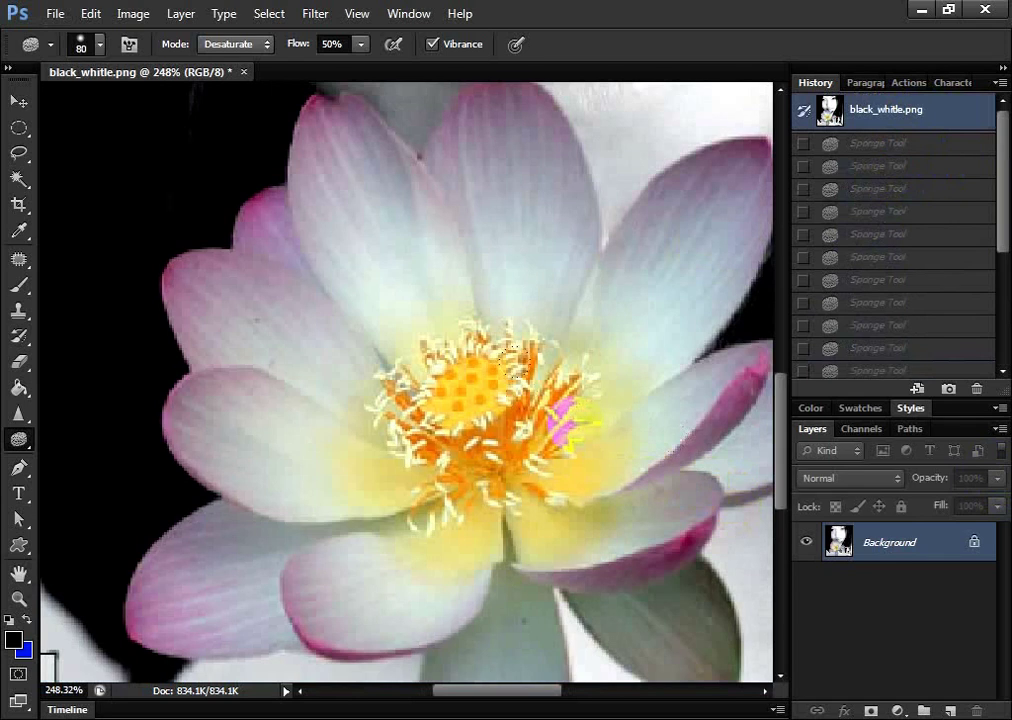
pyautogui.click(18, 437)
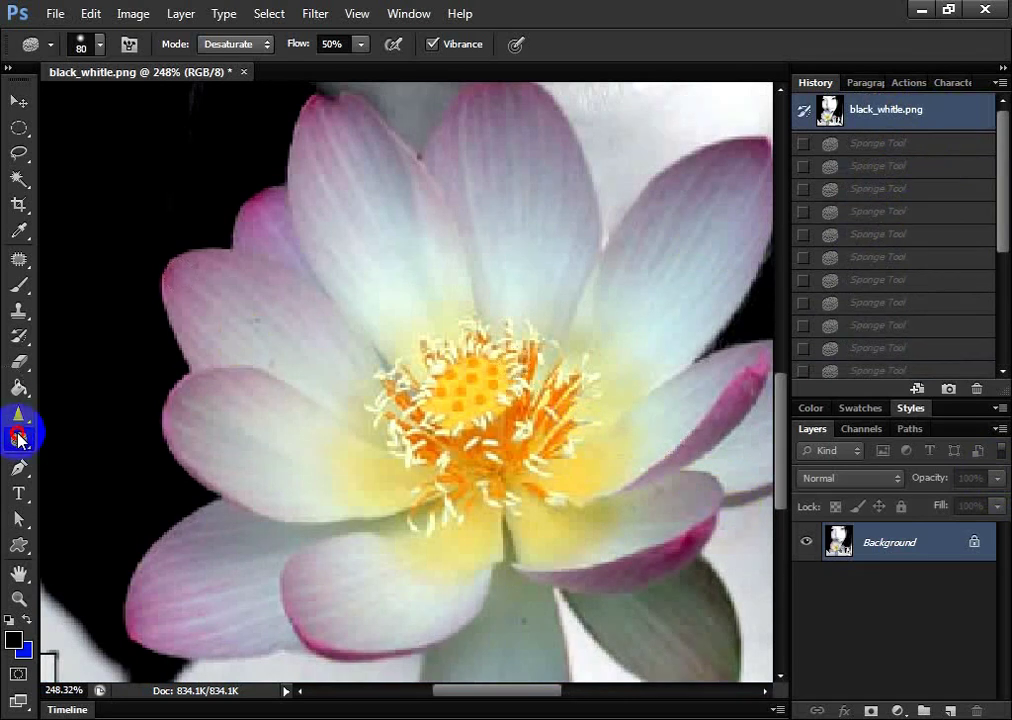
pyautogui.moveTo(18, 437); pyautogui.dragTo(105, 465)
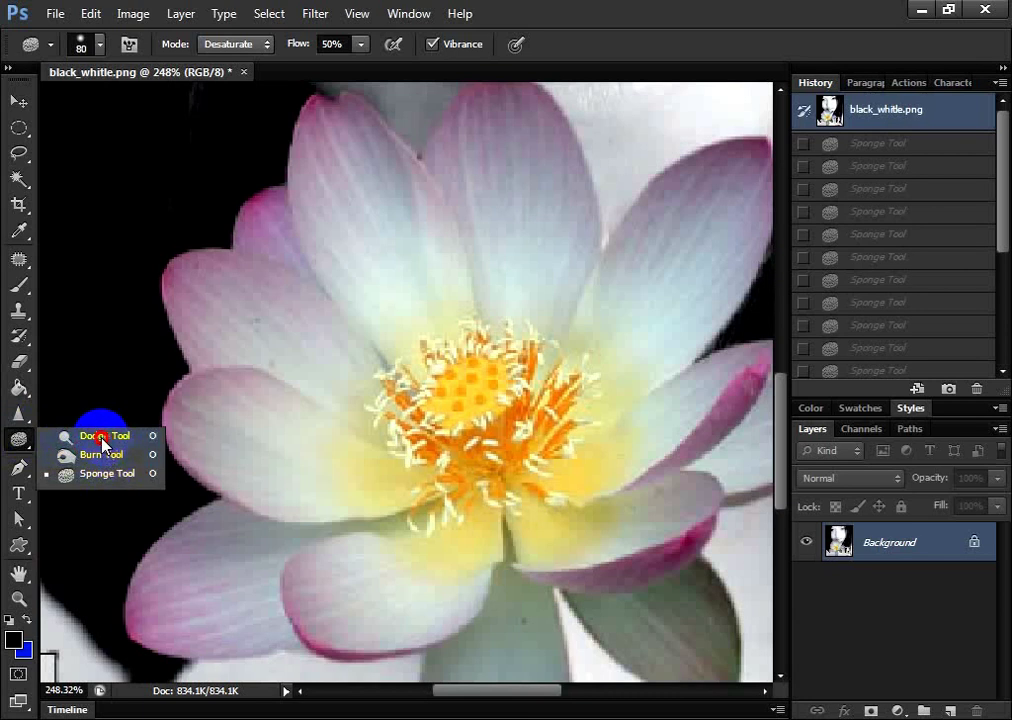
pyautogui.moveTo(102, 438); pyautogui.dragTo(122, 442)
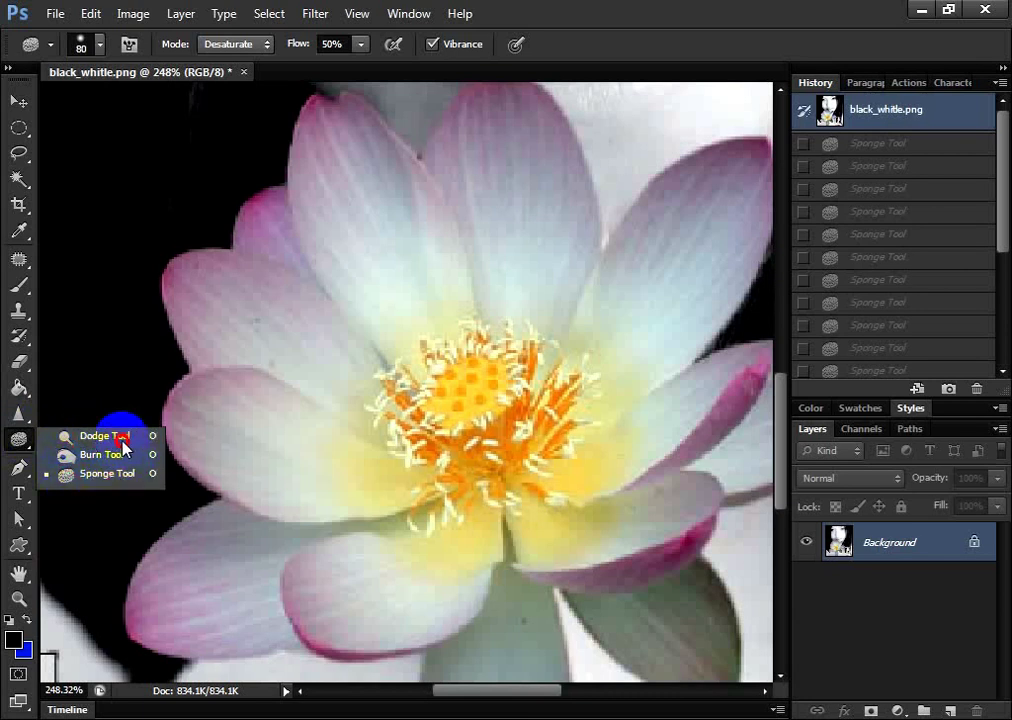
pyautogui.moveTo(122, 442)
pyautogui.mouseDown()
pyautogui.moveTo(118, 492)
pyautogui.moveTo(125, 482)
pyautogui.moveTo(65, 460)
pyautogui.mouseUp()
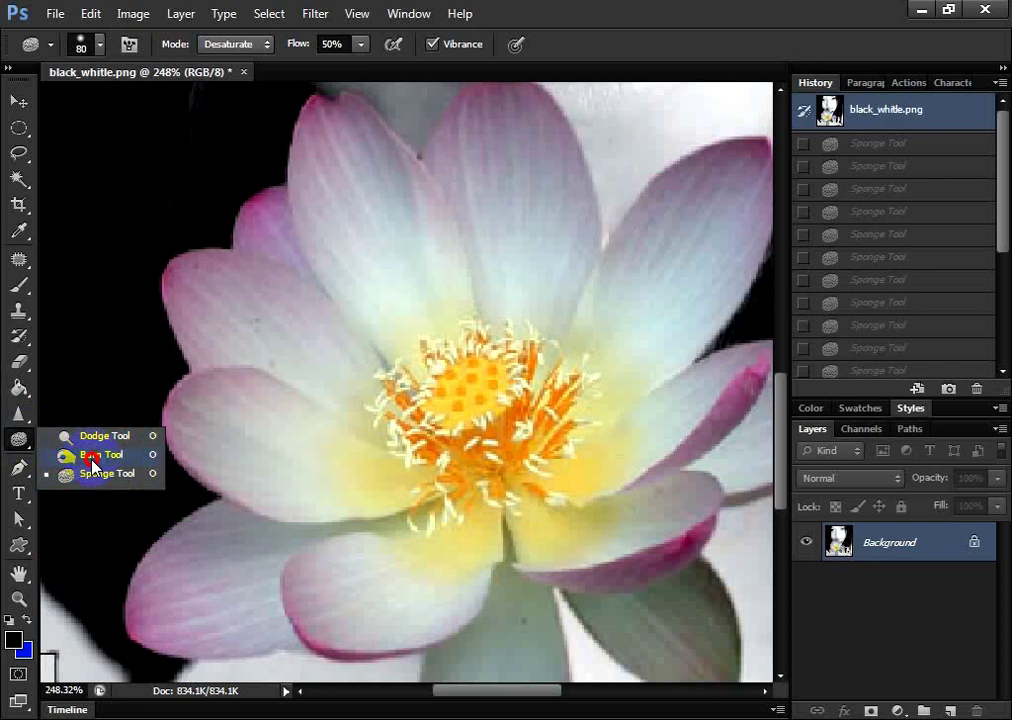
# Switch to the Pen tool and place points on the lotus's left petal edge
pyautogui.moveTo(83, 465)
pyautogui.mouseDown()
pyautogui.moveTo(45, 455)
pyautogui.moveTo(50, 475)
pyautogui.moveTo(105, 467)
pyautogui.mouseUp()
pyautogui.scroll(-3, 583, 461)
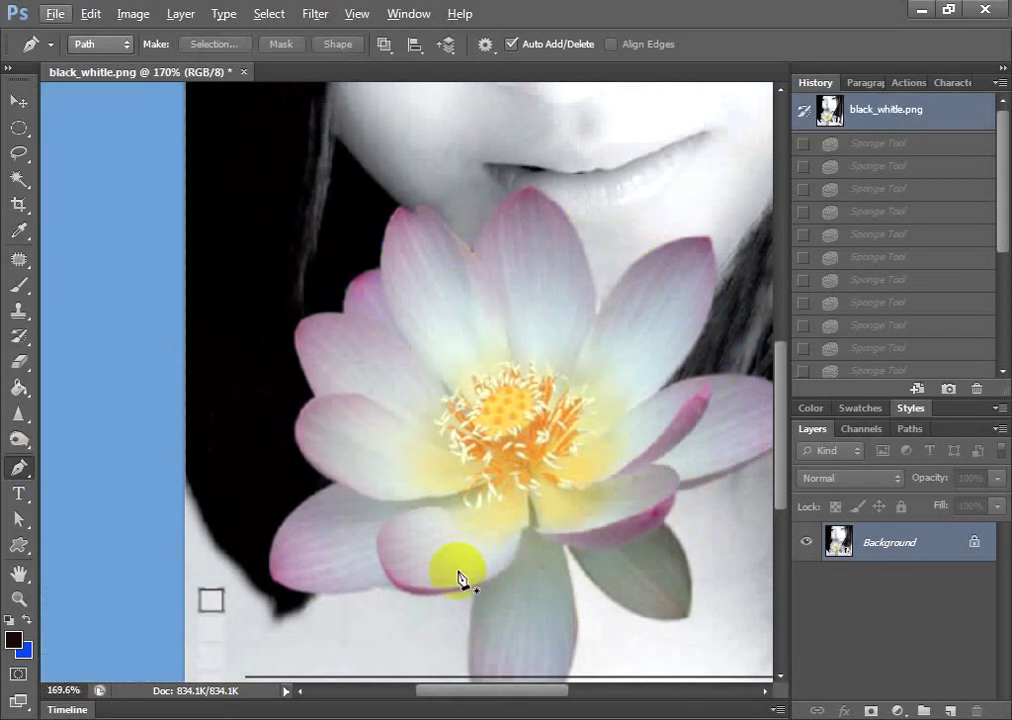
pyautogui.click(298, 355)
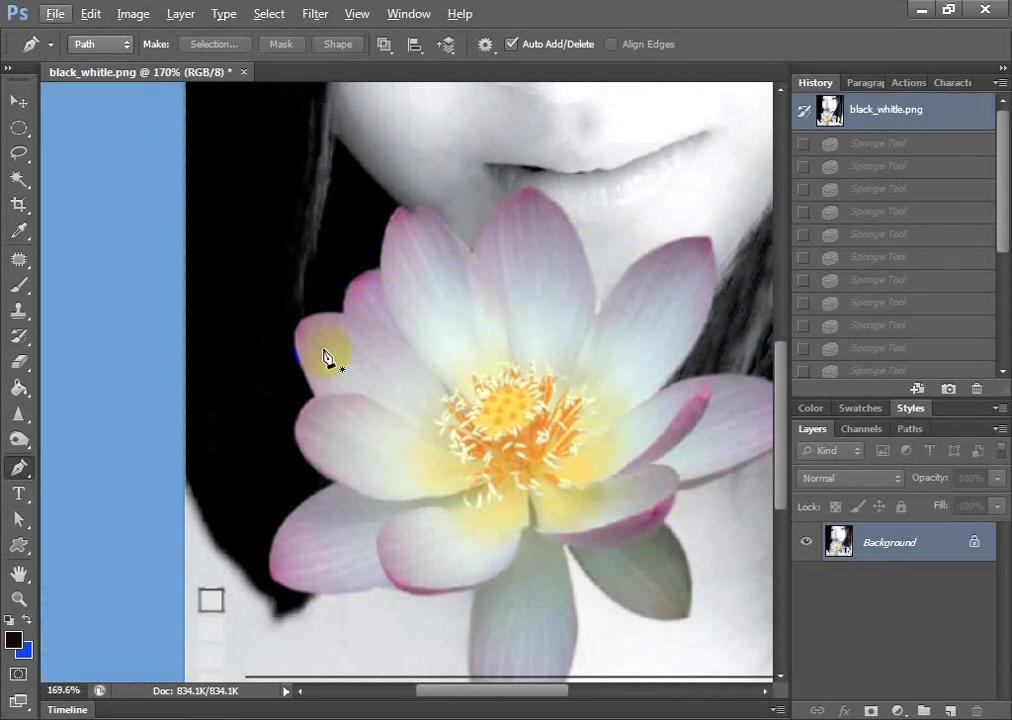
pyautogui.scroll(3, 328, 357)
pyautogui.moveTo(350, 445)
pyautogui.mouseDown()
pyautogui.moveTo(68, 423)
pyautogui.moveTo(242, 413)
pyautogui.mouseUp()
pyautogui.click(183, 442)
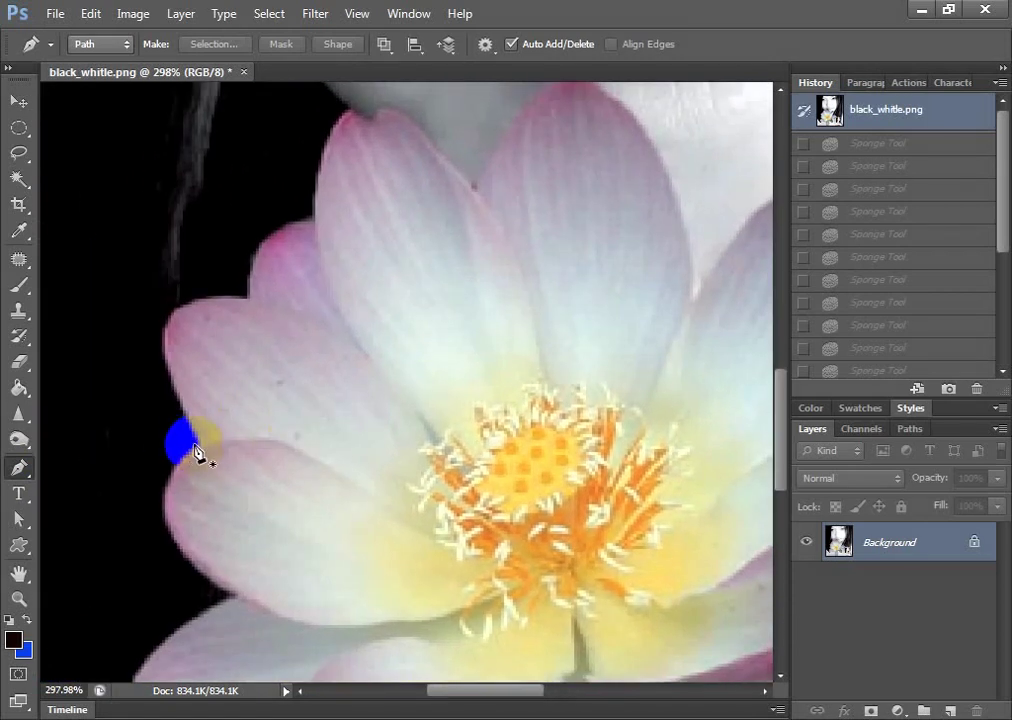
# Try the Polygonal Lasso, then return to the Pen tool and start a path on the petal
pyautogui.click(18, 152)
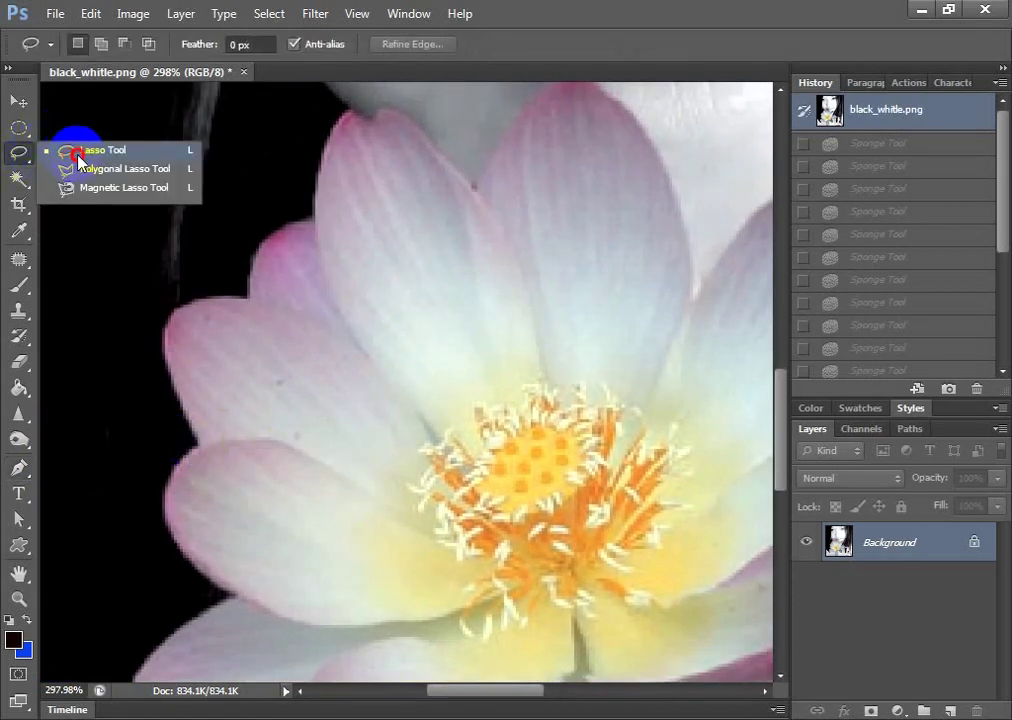
pyautogui.click(148, 170)
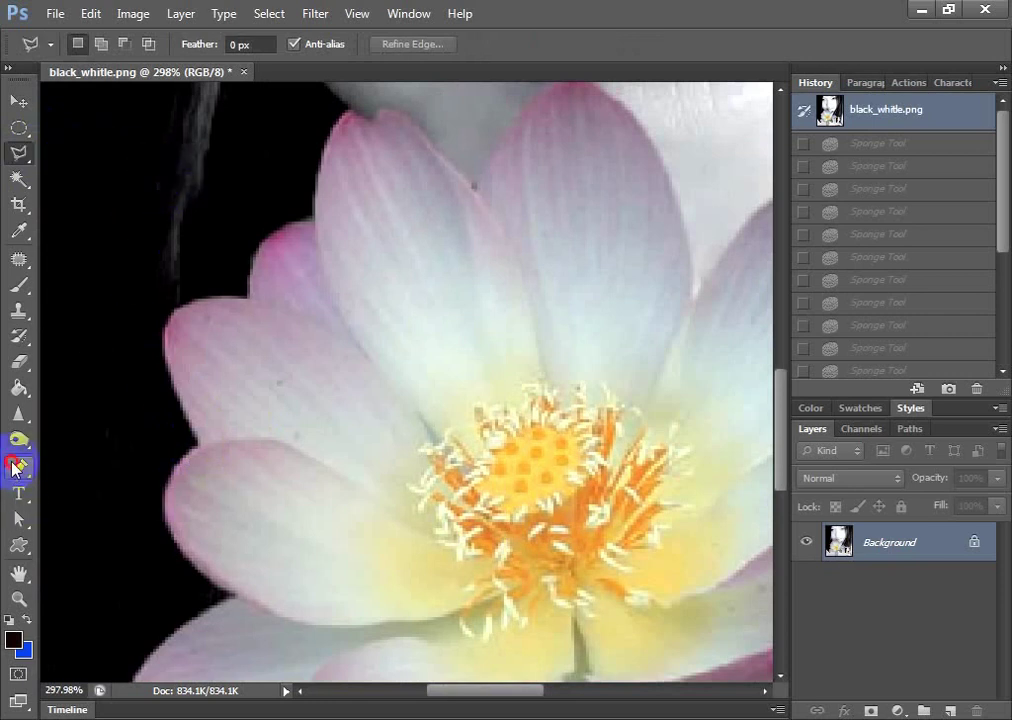
pyautogui.click(18, 467)
pyautogui.click(236, 604)
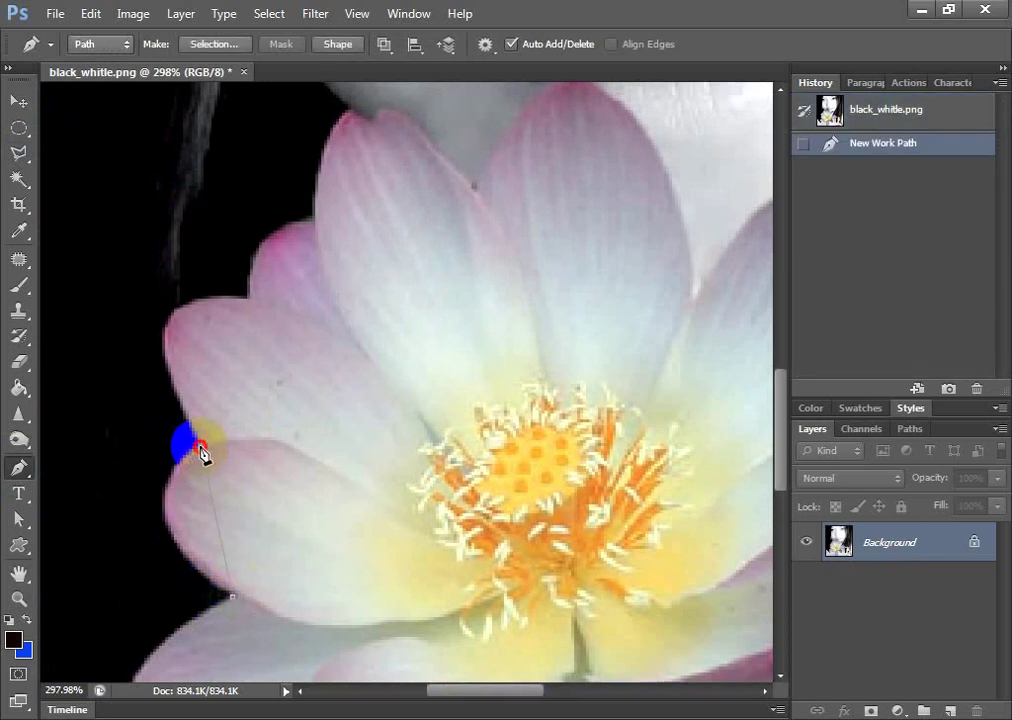
# Place curved anchors along the left petal edge, undoing the stray points
pyautogui.moveTo(202, 452)
pyautogui.mouseDown()
pyautogui.moveTo(345, 387)
pyautogui.moveTo(299, 389)
pyautogui.moveTo(299, 375)
pyautogui.mouseUp()
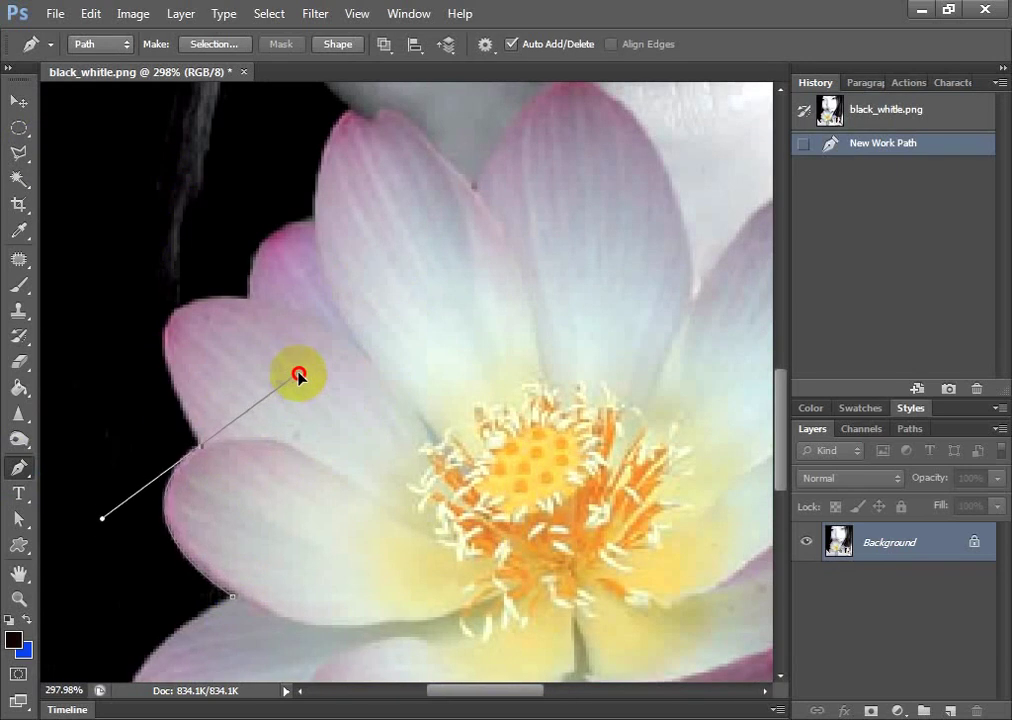
pyautogui.click(276, 590)
pyautogui.hotkey('ctrl', 'alt', 'z')
pyautogui.hotkey('ctrl', 'alt', 'z')
pyautogui.click(215, 596)
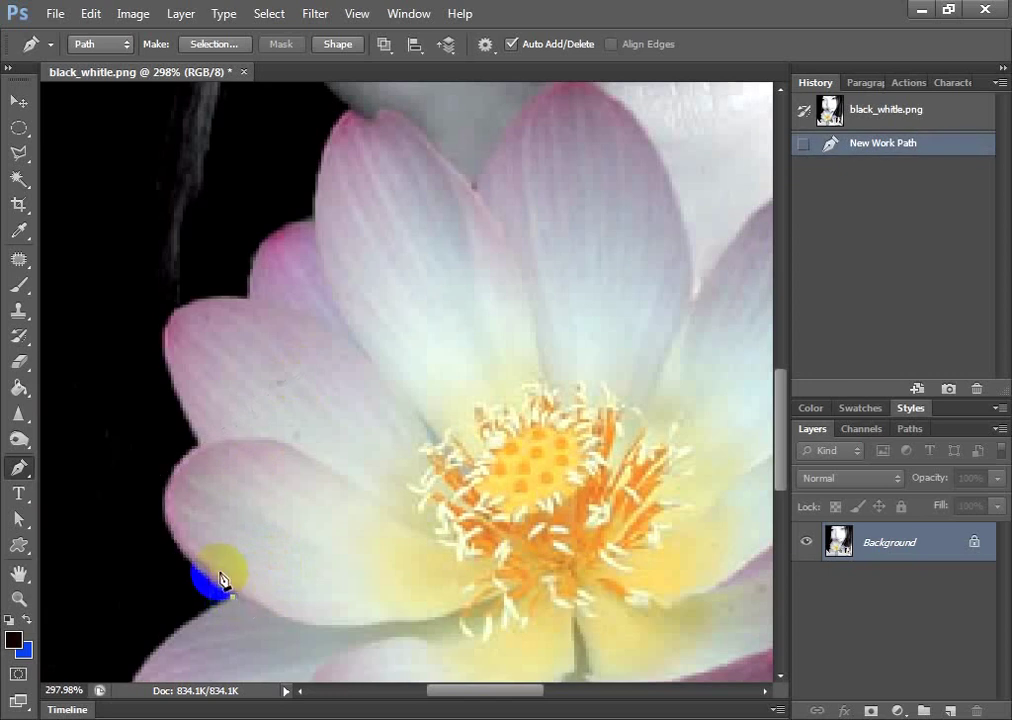
pyautogui.click(188, 452)
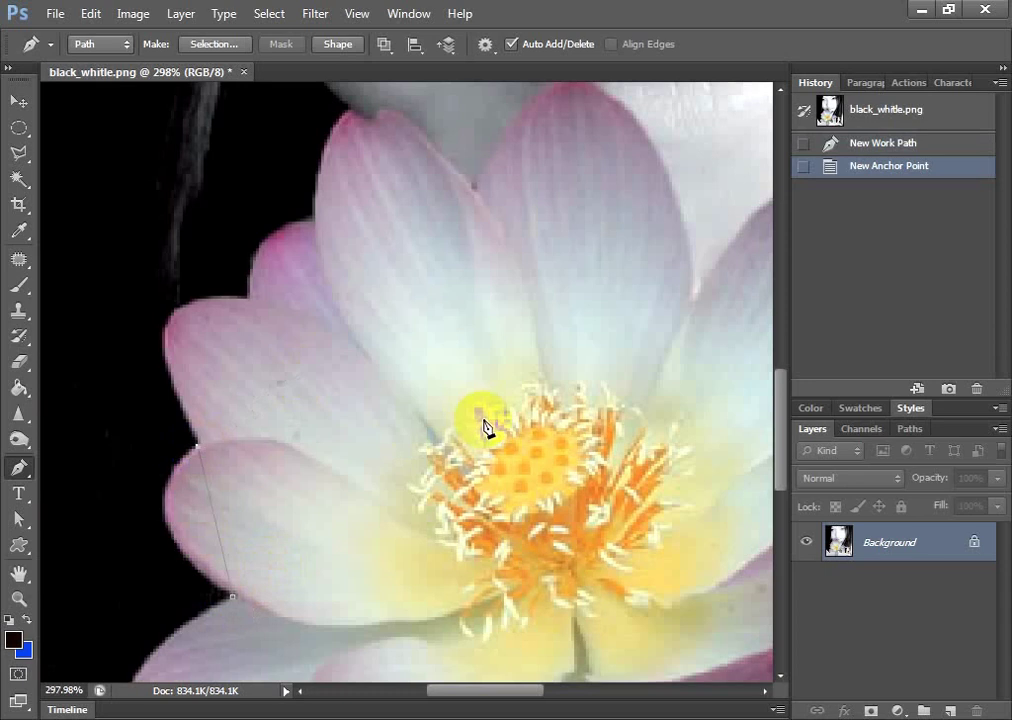
pyautogui.hotkey('ctrl', 'z')
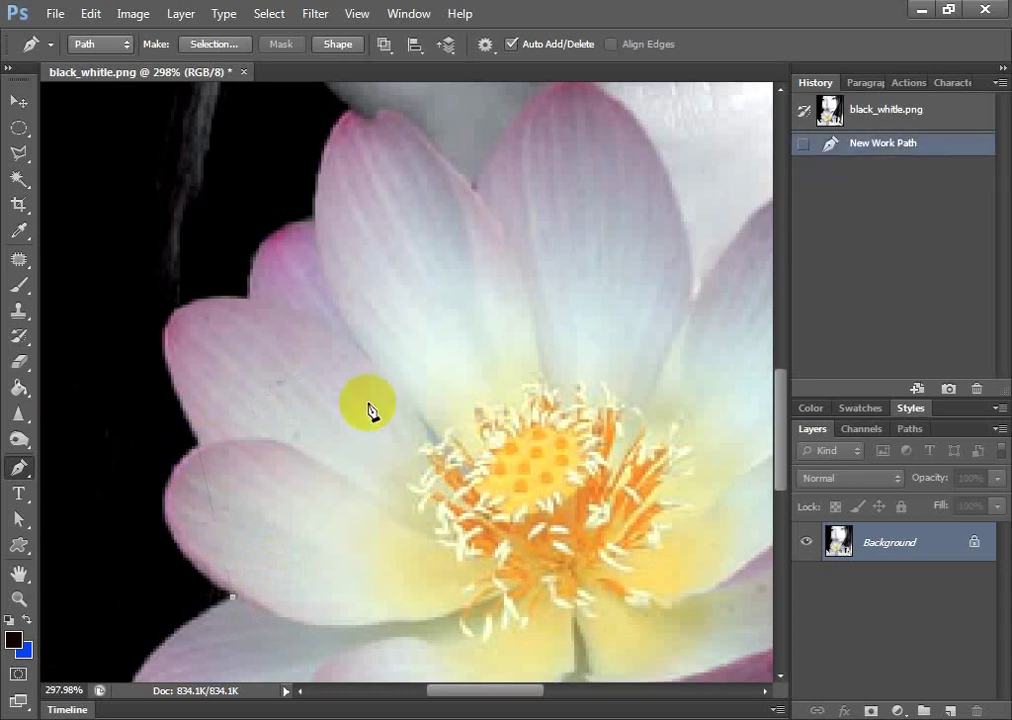
# Add curved anchors up the lower left petal to a sharp corner at the upper petal tip
pyautogui.click(182, 452)
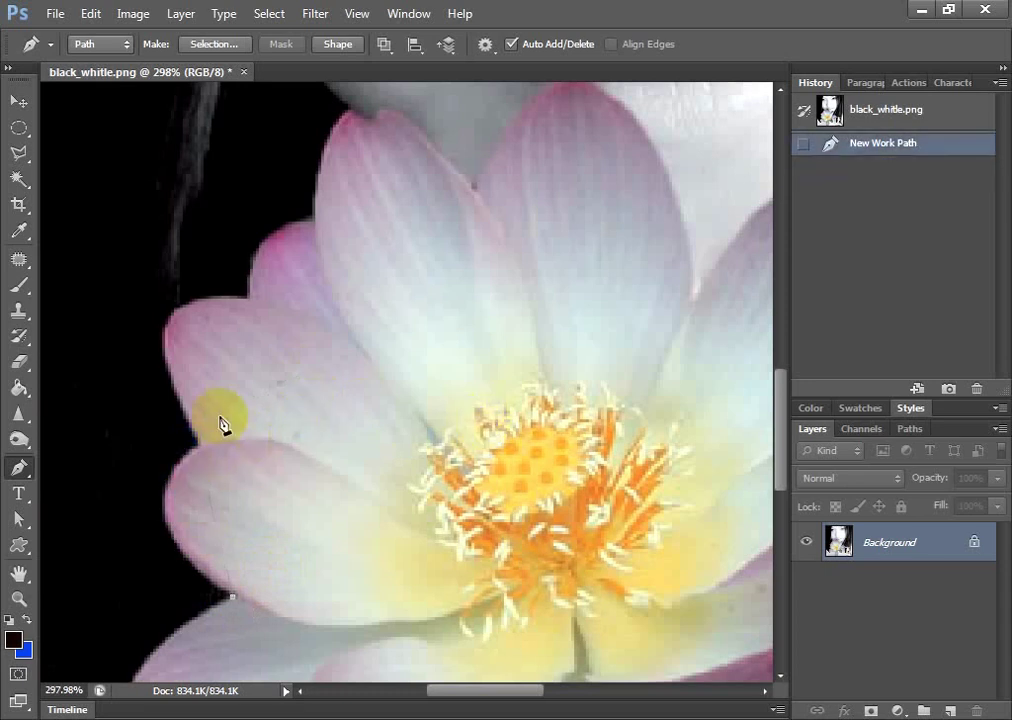
pyautogui.click(191, 433)
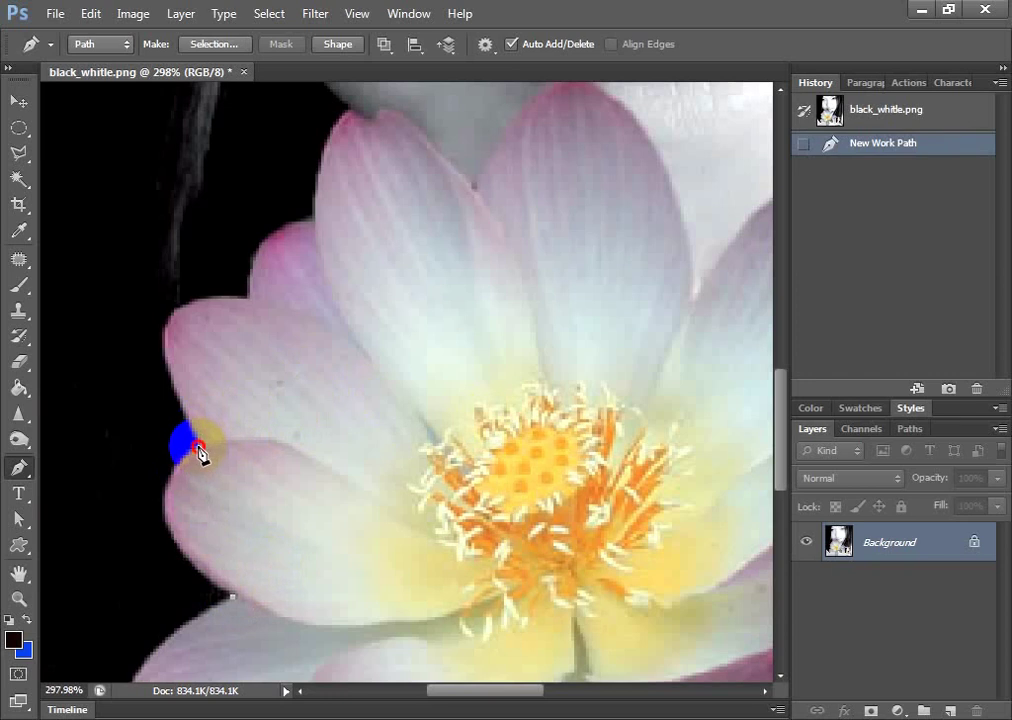
pyautogui.moveTo(197, 447)
pyautogui.mouseDown()
pyautogui.moveTo(288, 360)
pyautogui.moveTo(288, 372)
pyautogui.mouseUp()
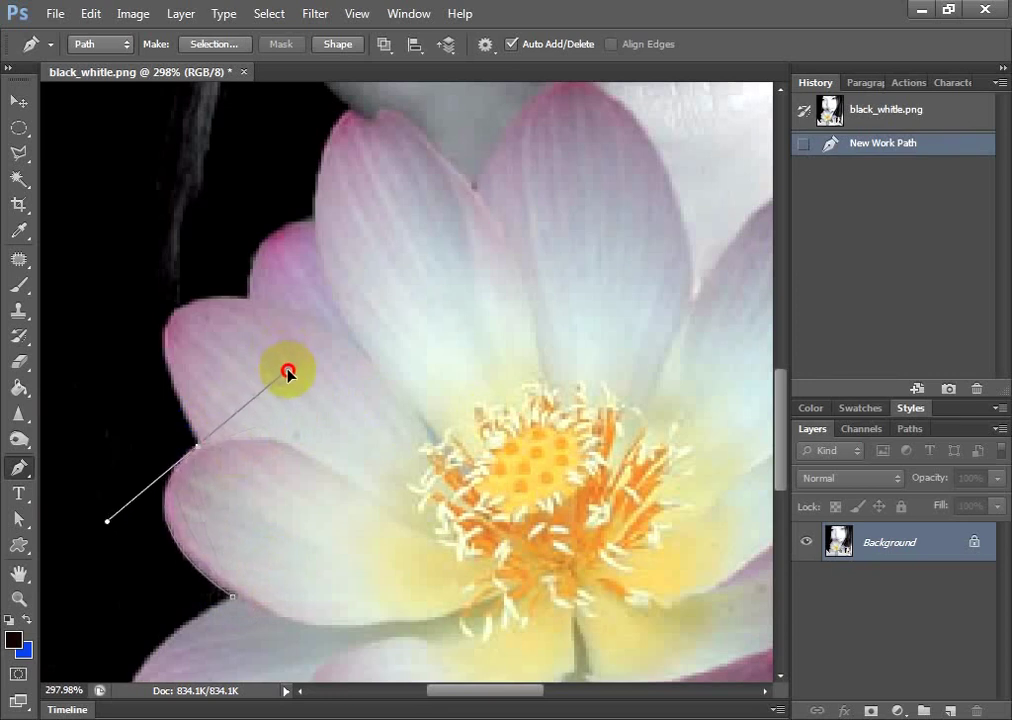
pyautogui.moveTo(288, 372); pyautogui.dragTo(288, 372)
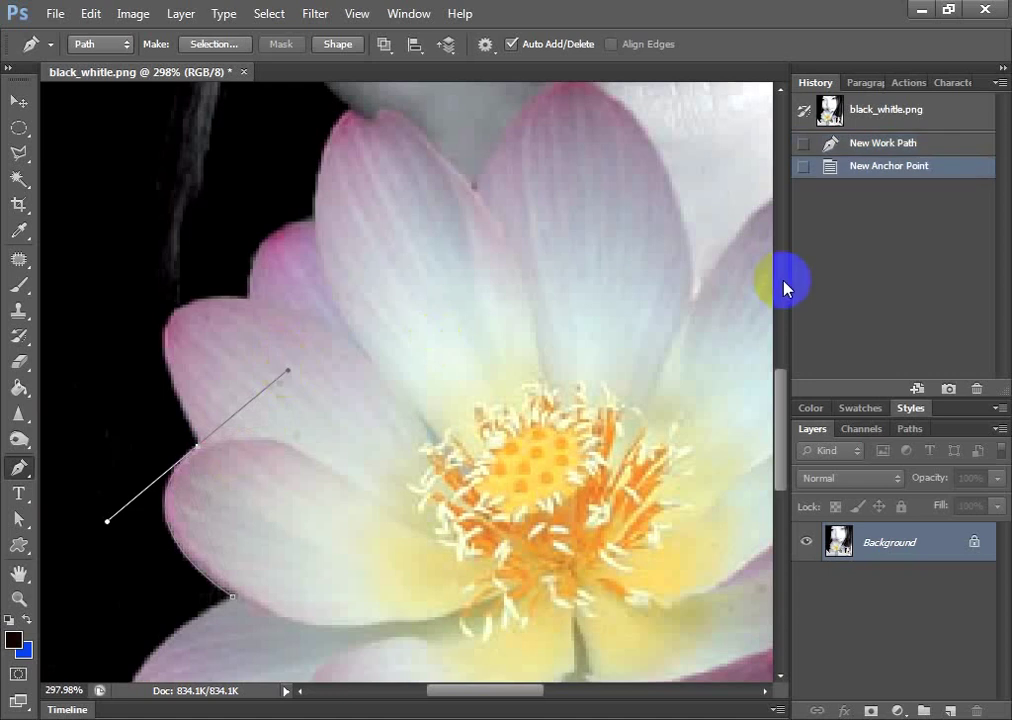
pyautogui.click(199, 450)
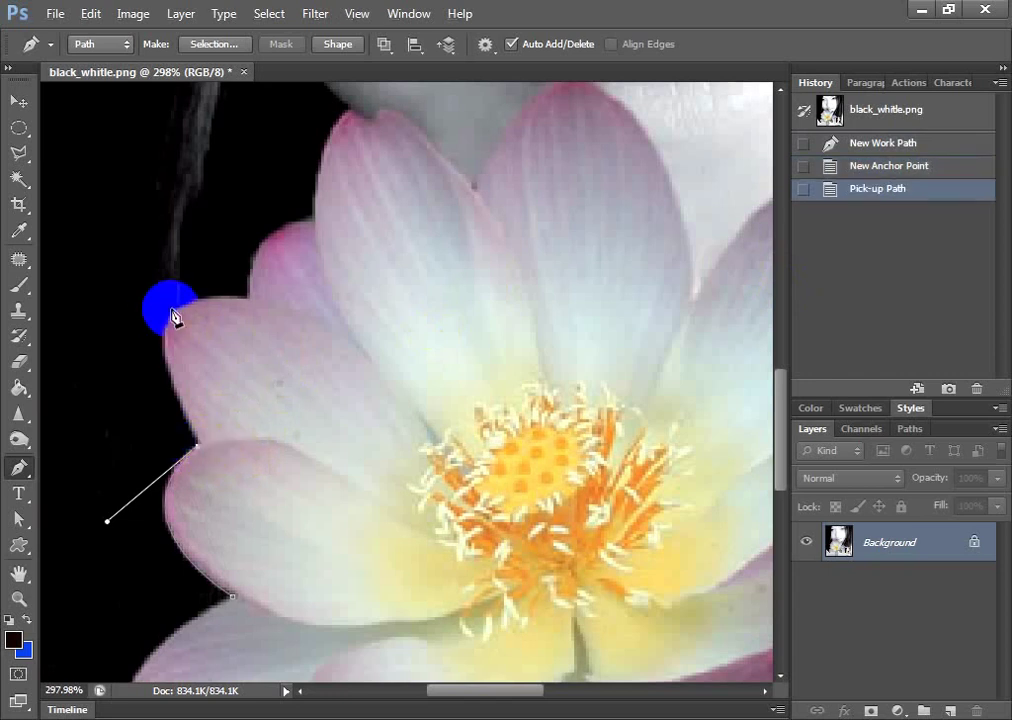
pyautogui.moveTo(174, 313)
pyautogui.mouseDown()
pyautogui.moveTo(207, 290)
pyautogui.moveTo(250, 309)
pyautogui.mouseUp()
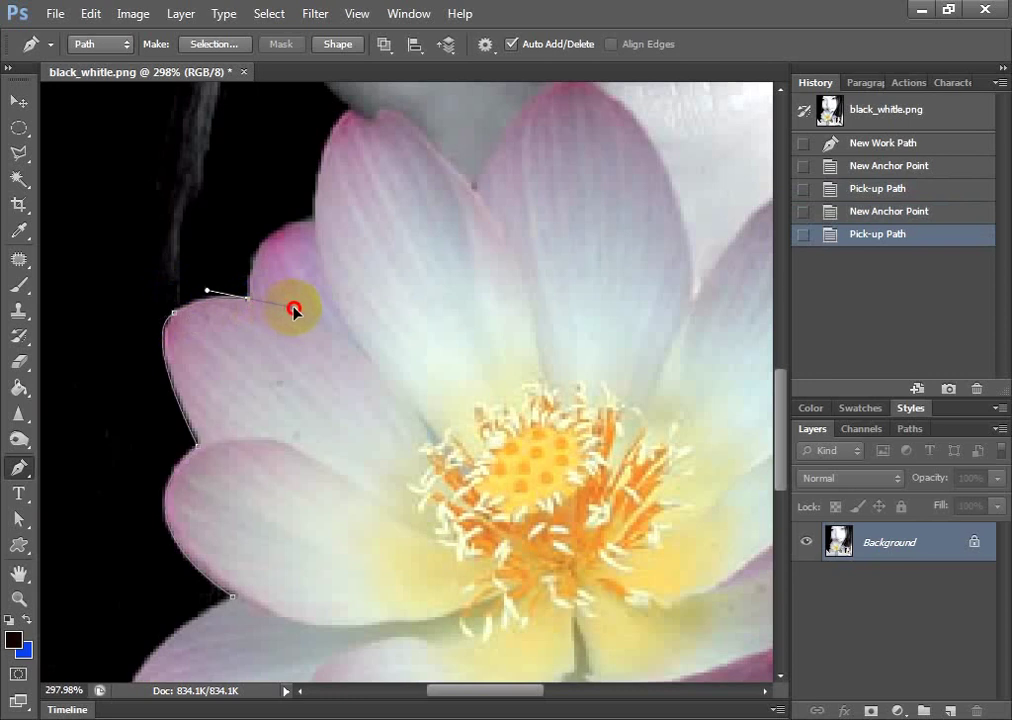
pyautogui.moveTo(303, 311); pyautogui.dragTo(303, 304)
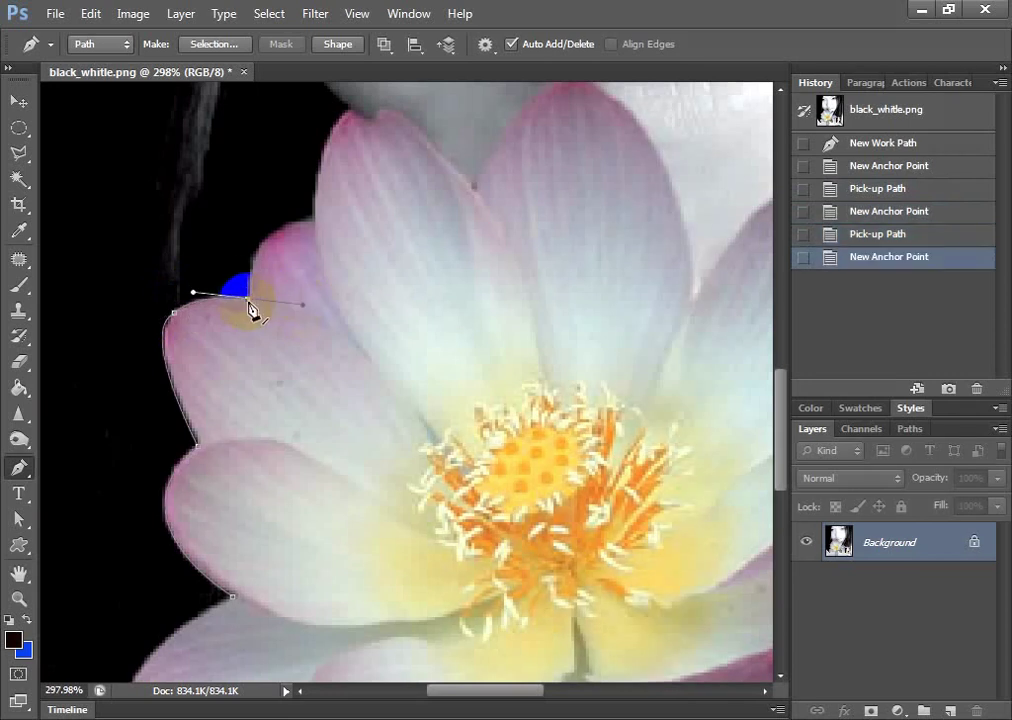
pyautogui.scroll(3, 250, 310)
pyautogui.scroll(5, 251, 312)
pyautogui.scroll(-2, 252, 314)
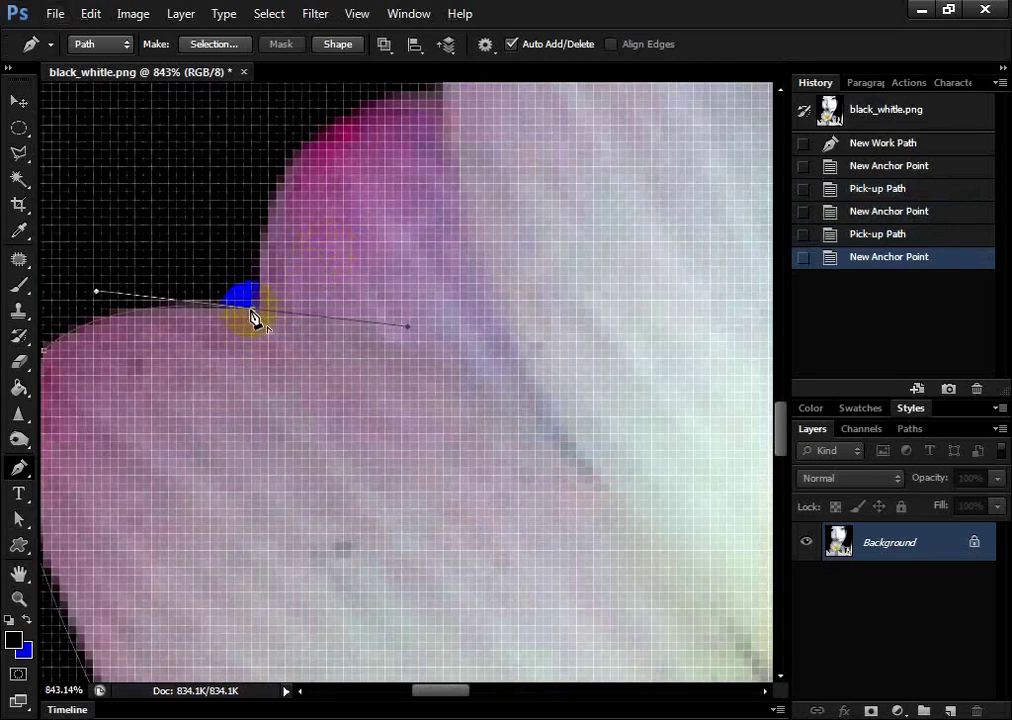
pyautogui.click(252, 310)
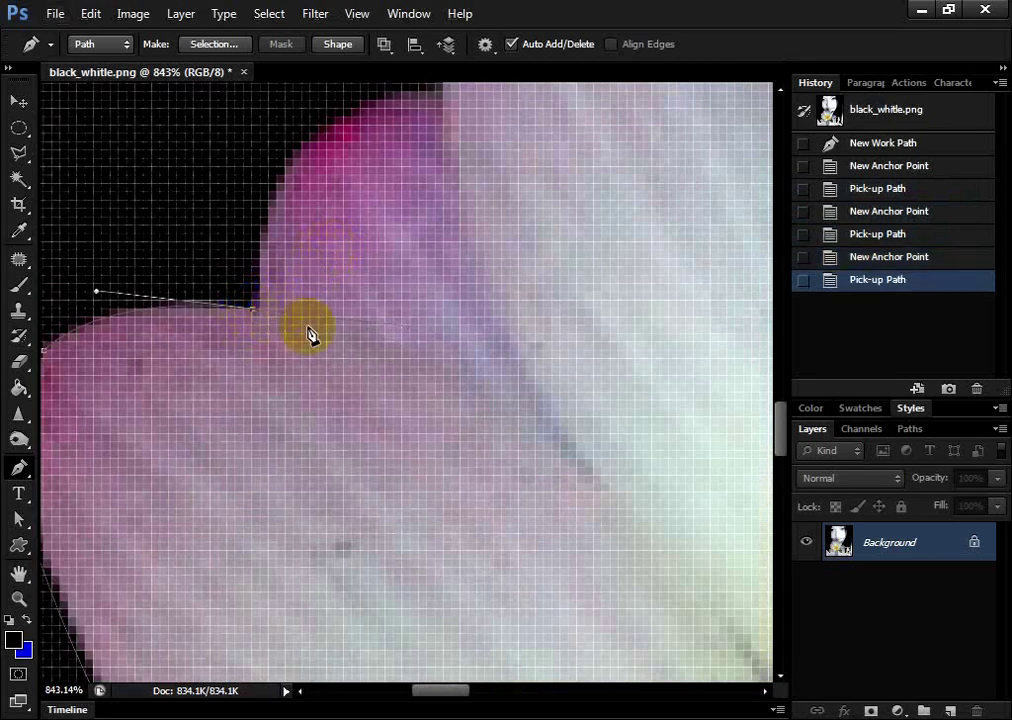
# Continue anchors along the petal edge, undoing a misplaced curve and dropping the end handle
pyautogui.click(407, 325)
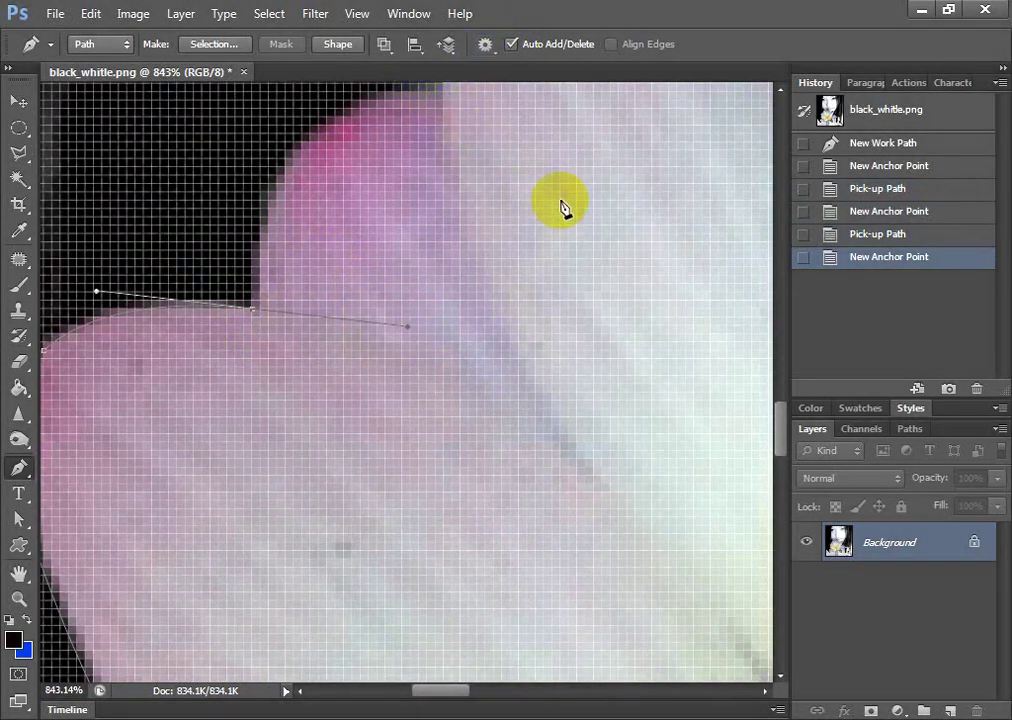
pyautogui.scroll(-5, 395, 289)
pyautogui.moveTo(360, 314)
pyautogui.mouseDown()
pyautogui.moveTo(154, 432)
pyautogui.moveTo(260, 440)
pyautogui.mouseUp()
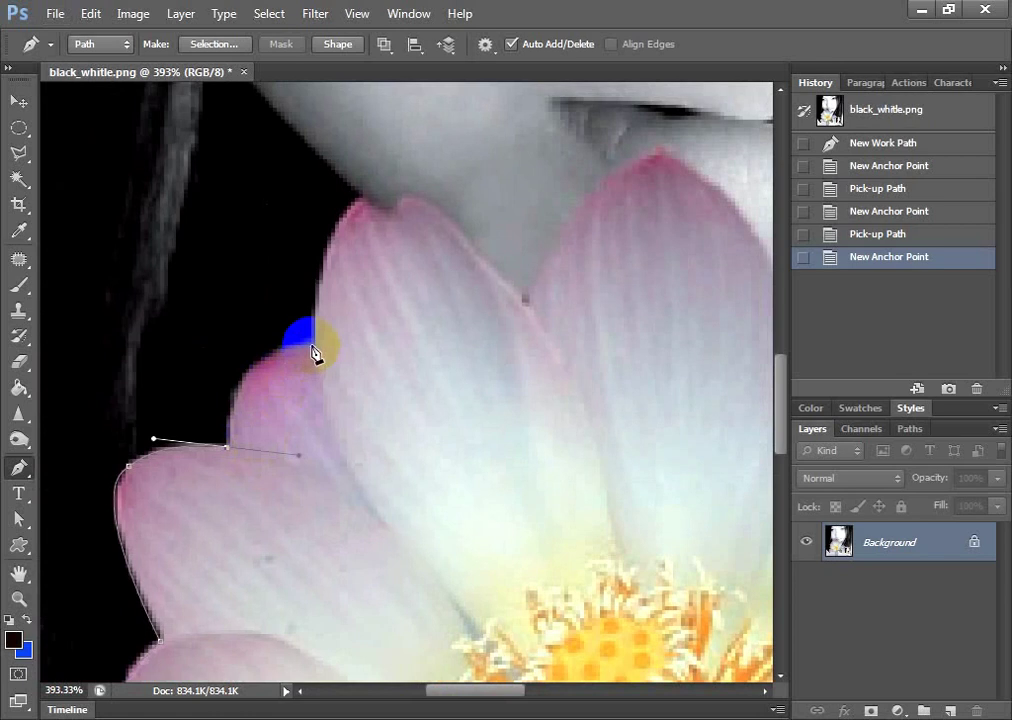
pyautogui.moveTo(326, 352)
pyautogui.mouseDown()
pyautogui.moveTo(480, 302)
pyautogui.moveTo(470, 336)
pyautogui.moveTo(476, 228)
pyautogui.moveTo(436, 316)
pyautogui.mouseUp()
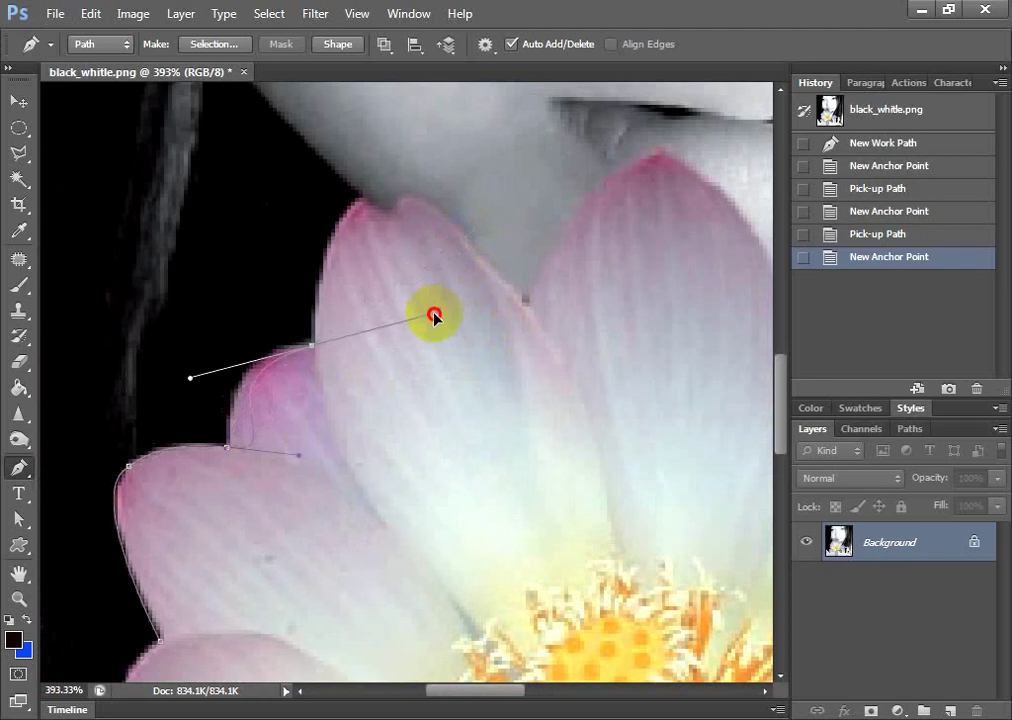
pyautogui.hotkey('ctrl', 'z')
pyautogui.keyDown('alt'); pyautogui.scroll(4, 230, 460); pyautogui.keyUp('alt')
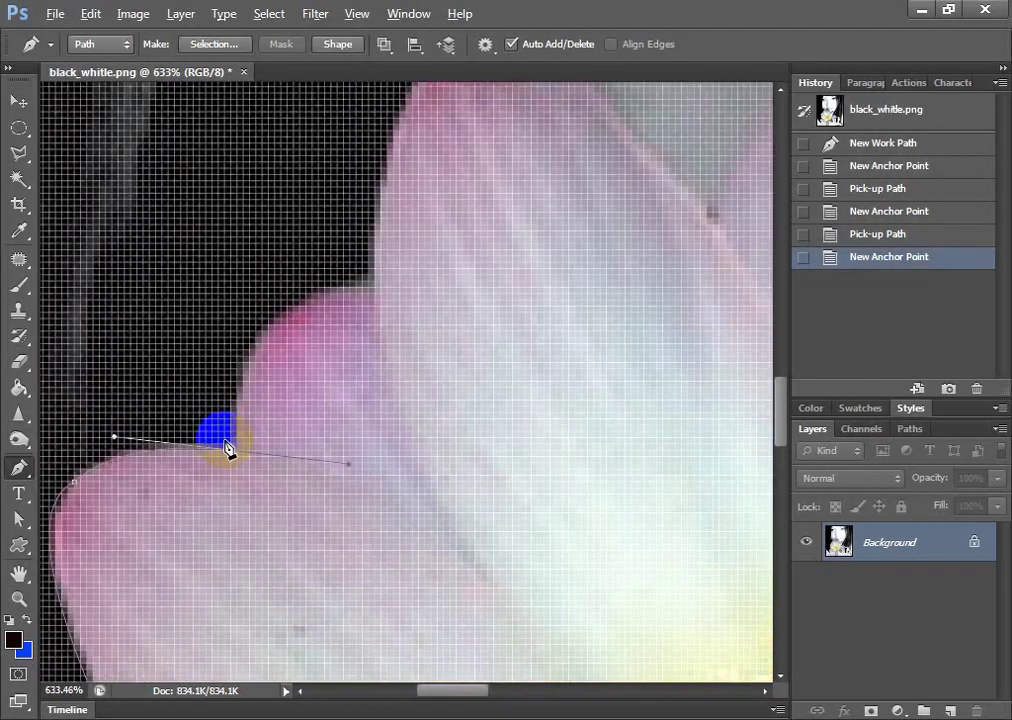
pyautogui.click(238, 461)
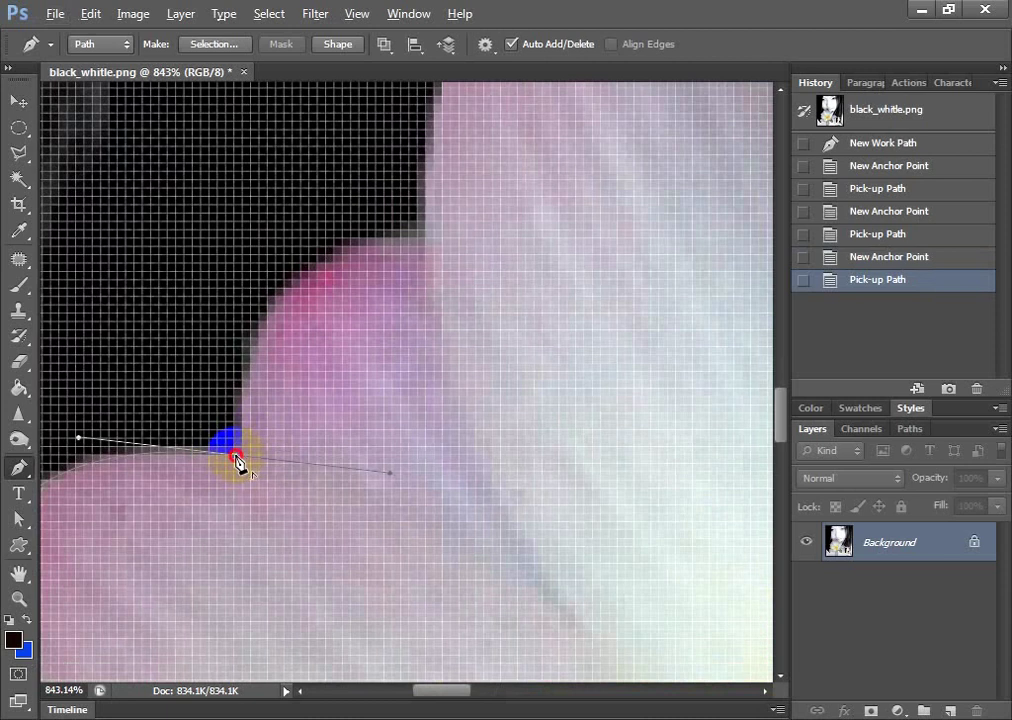
pyautogui.click(238, 461)
pyautogui.keyDown('alt'); pyautogui.scroll(-1, 502, 368); pyautogui.keyUp('alt')
pyautogui.keyDown('alt'); pyautogui.scroll(-2, 455, 318); pyautogui.keyUp('alt')
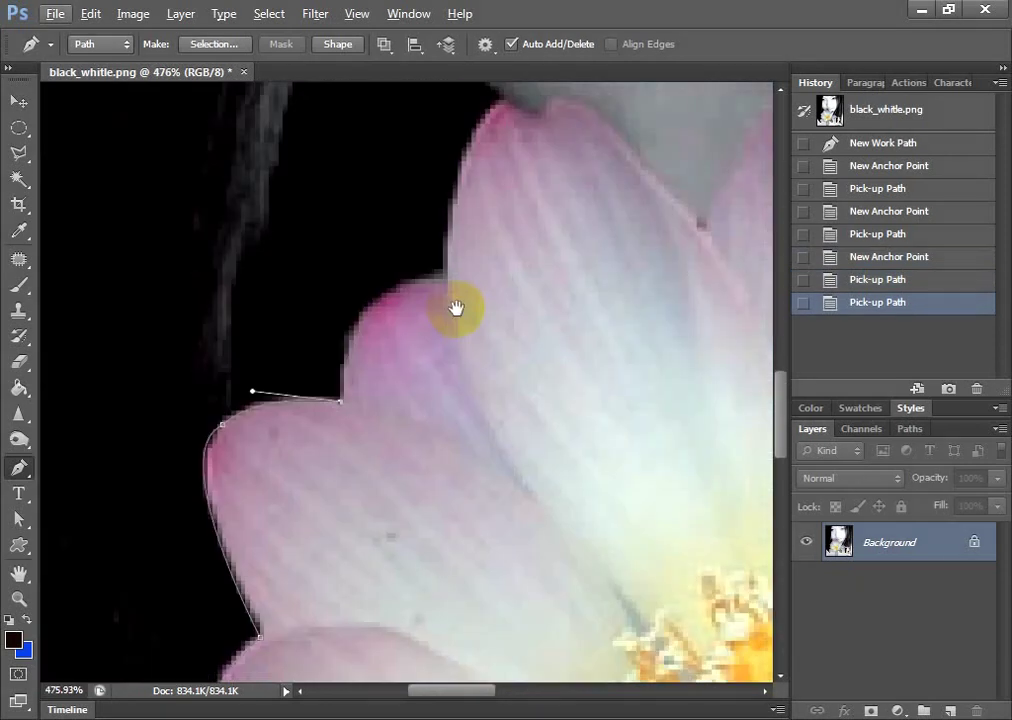
# Trace the right petal's top corner and tip down to where two petals meet
pyautogui.moveTo(455, 308)
pyautogui.mouseDown()
pyautogui.moveTo(329, 385)
pyautogui.moveTo(436, 356)
pyautogui.mouseUp()
pyautogui.keyDown('alt'); pyautogui.click(318, 356); pyautogui.keyUp('alt')
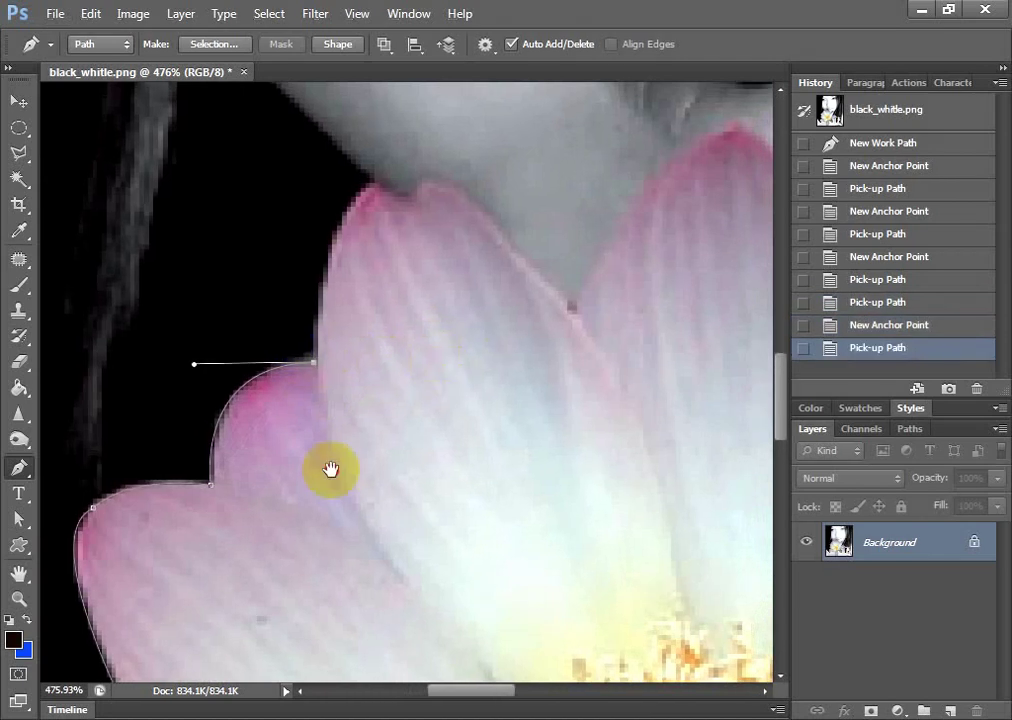
pyautogui.moveTo(331, 469); pyautogui.dragTo(188, 623)
pyautogui.moveTo(236, 340); pyautogui.dragTo(310, 309)
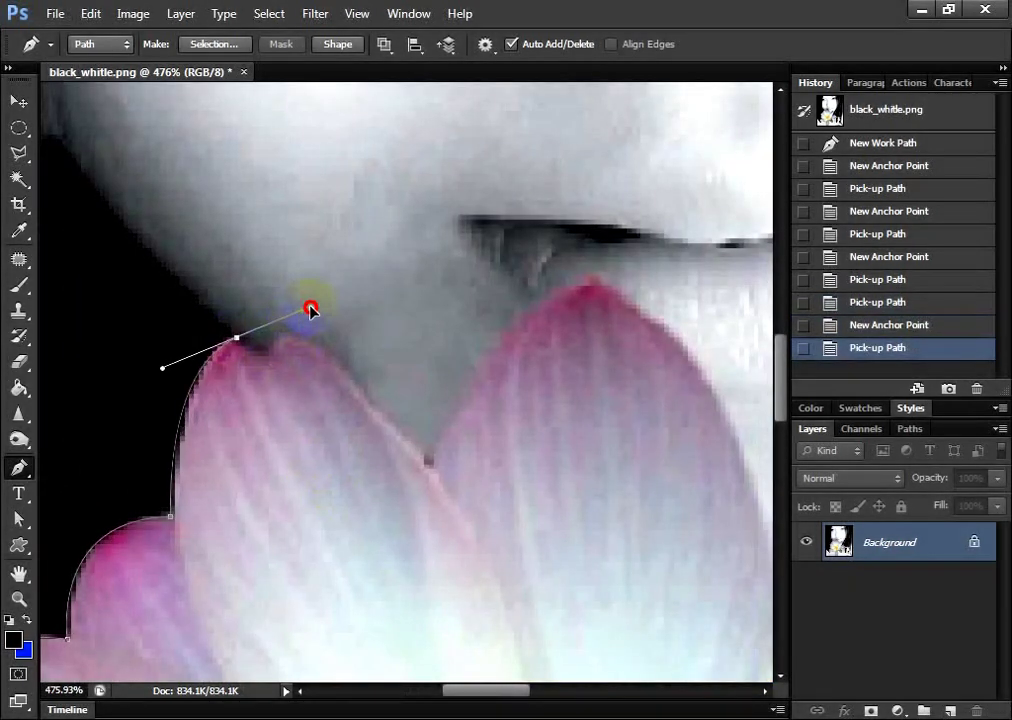
pyautogui.click(262, 330)
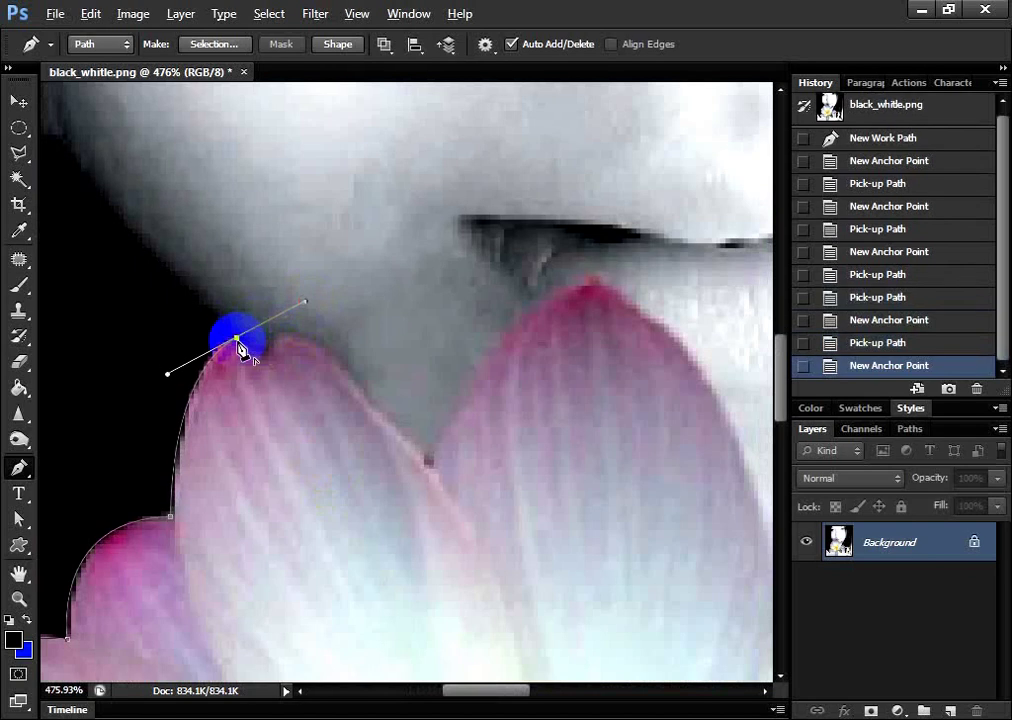
pyautogui.click(241, 339)
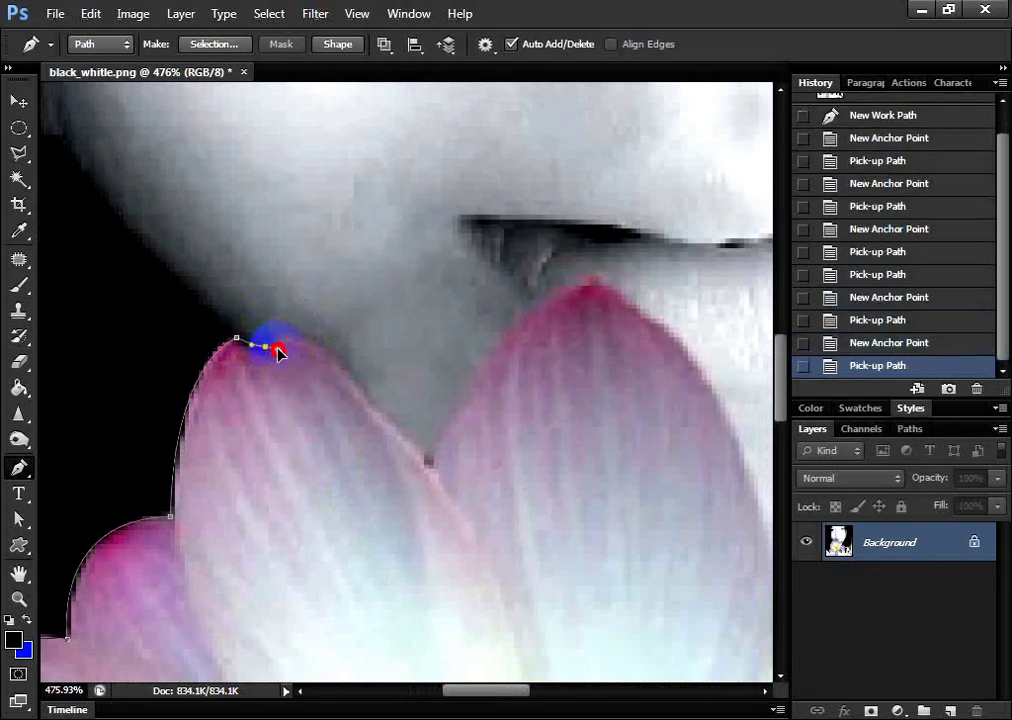
pyautogui.click(268, 349)
pyautogui.click(281, 345)
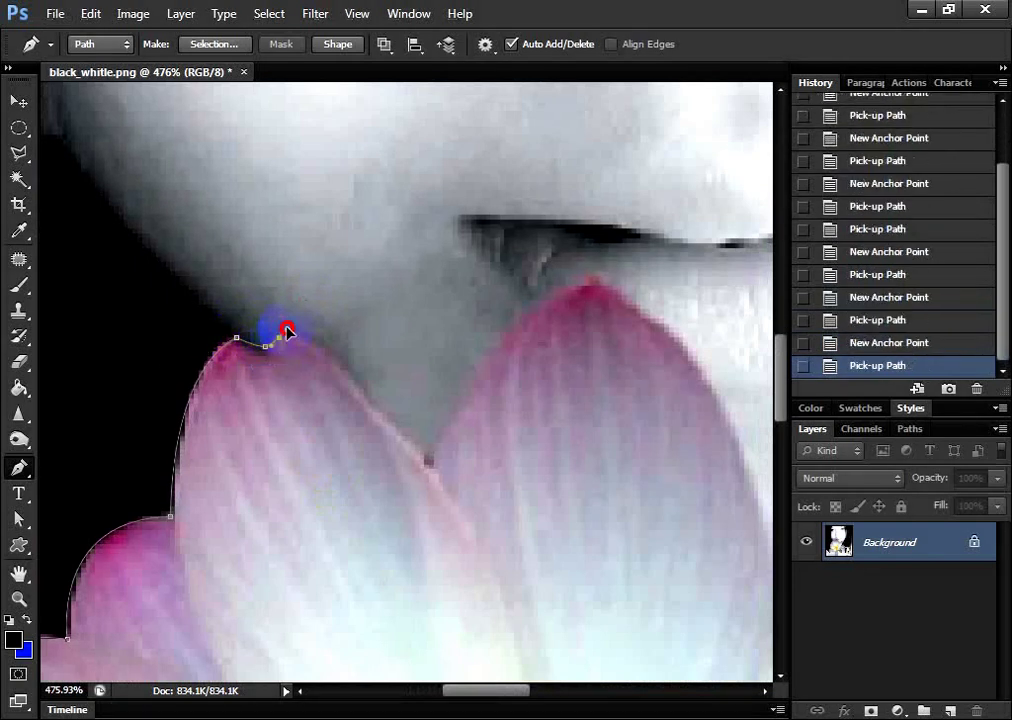
pyautogui.click(287, 330)
pyautogui.click(281, 345)
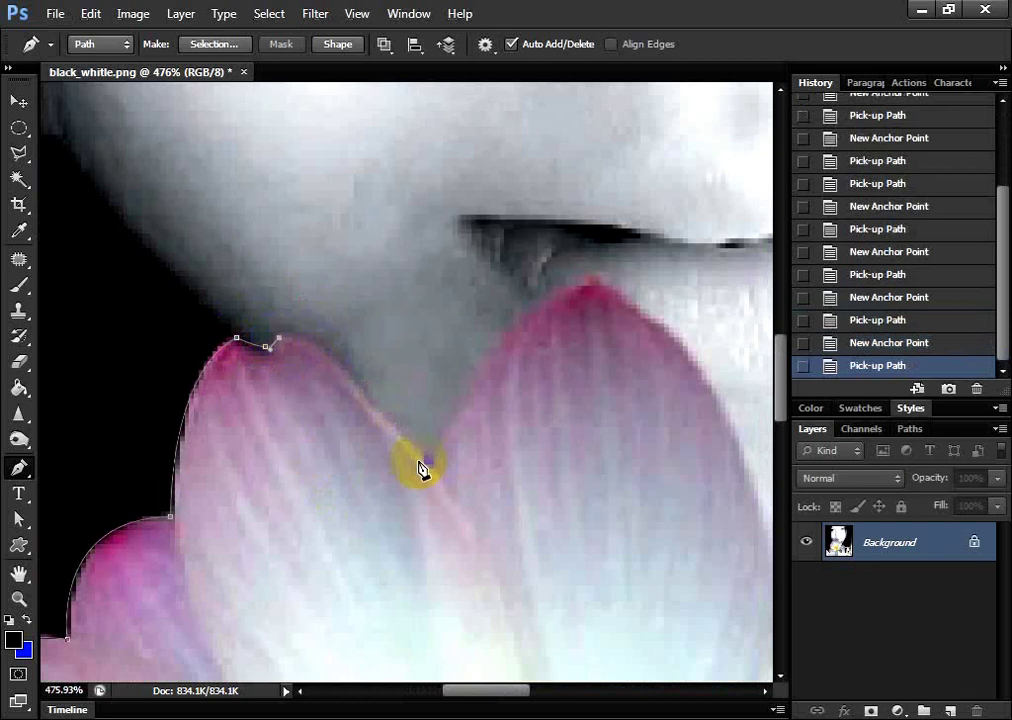
pyautogui.moveTo(421, 455); pyautogui.dragTo(526, 594)
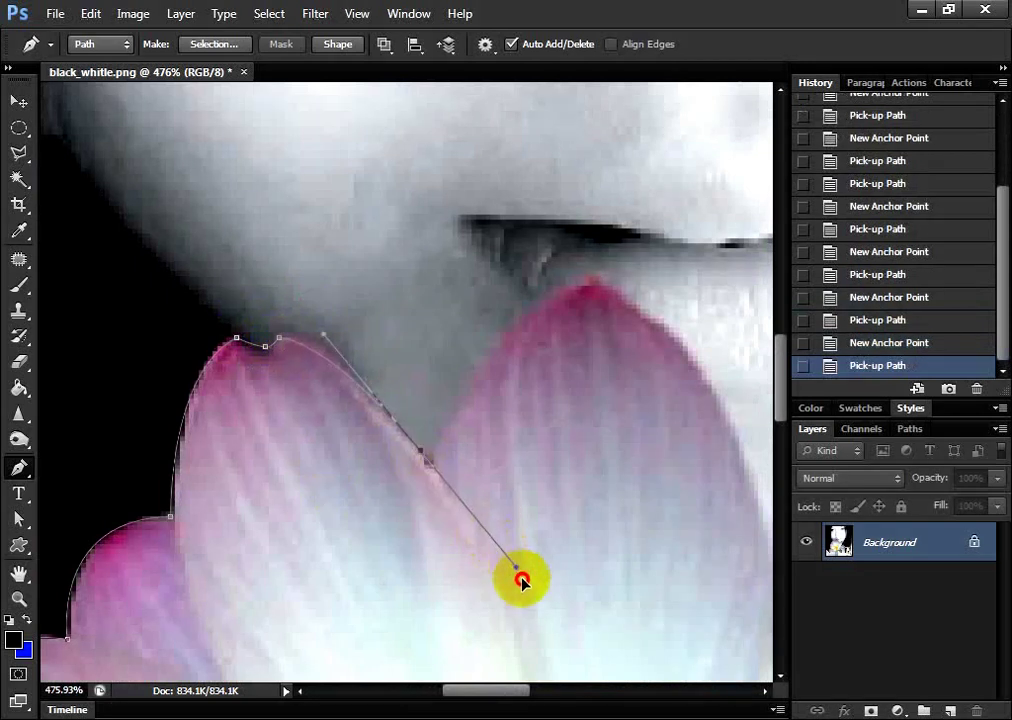
pyautogui.click(420, 455)
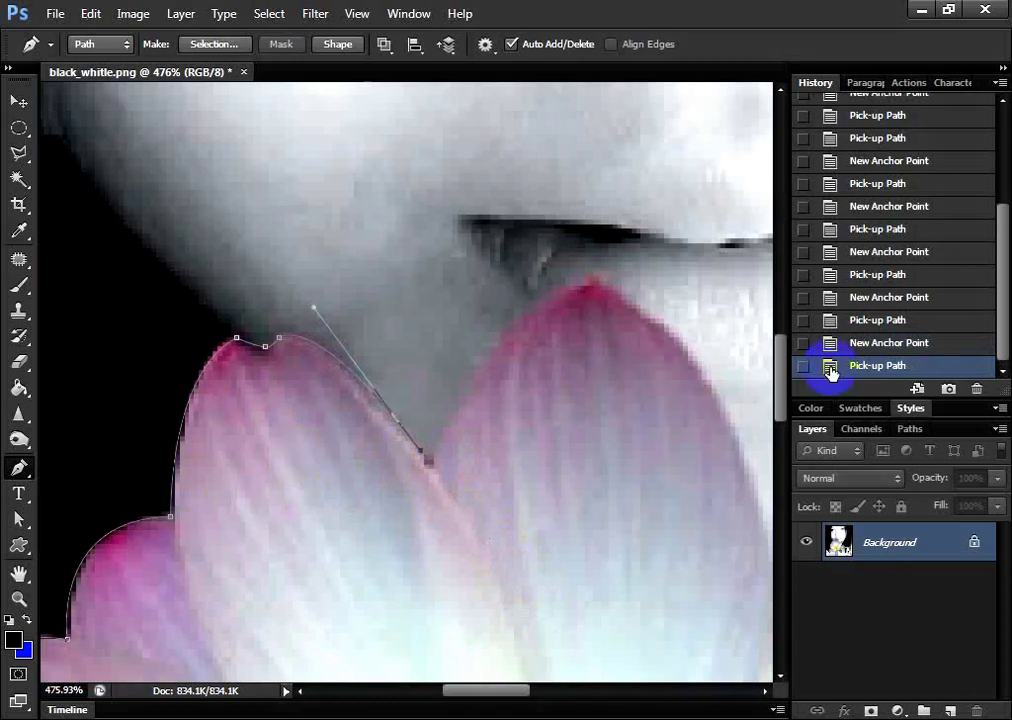
# Continue the path over the next petal's pointed top, right side and base
pyautogui.moveTo(585, 284); pyautogui.dragTo(692, 255)
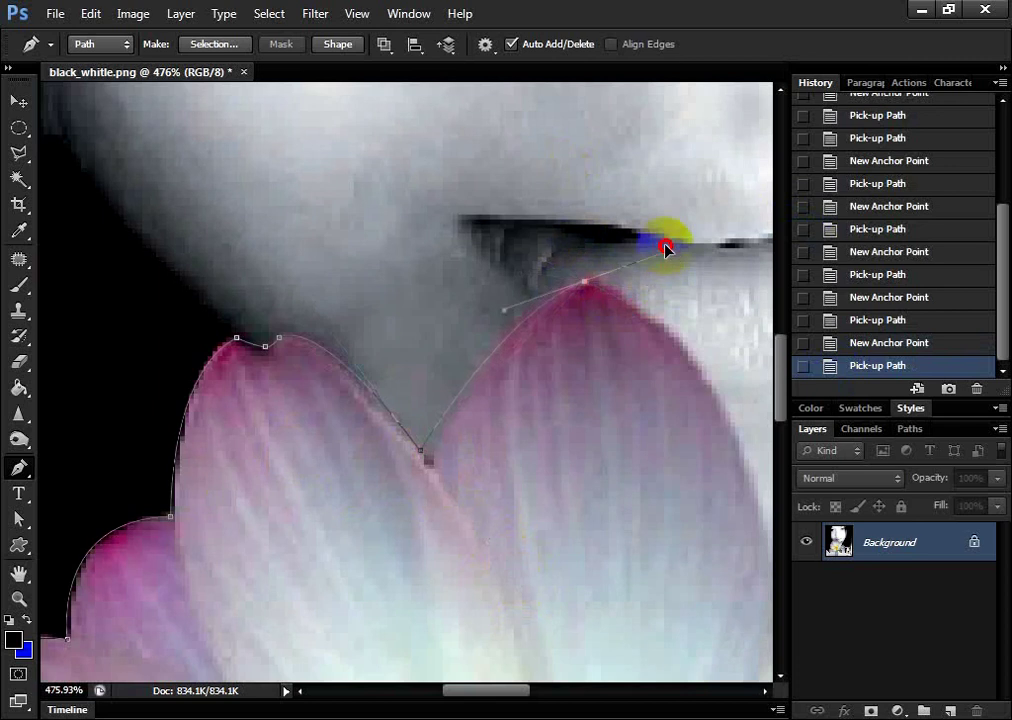
pyautogui.click(587, 287)
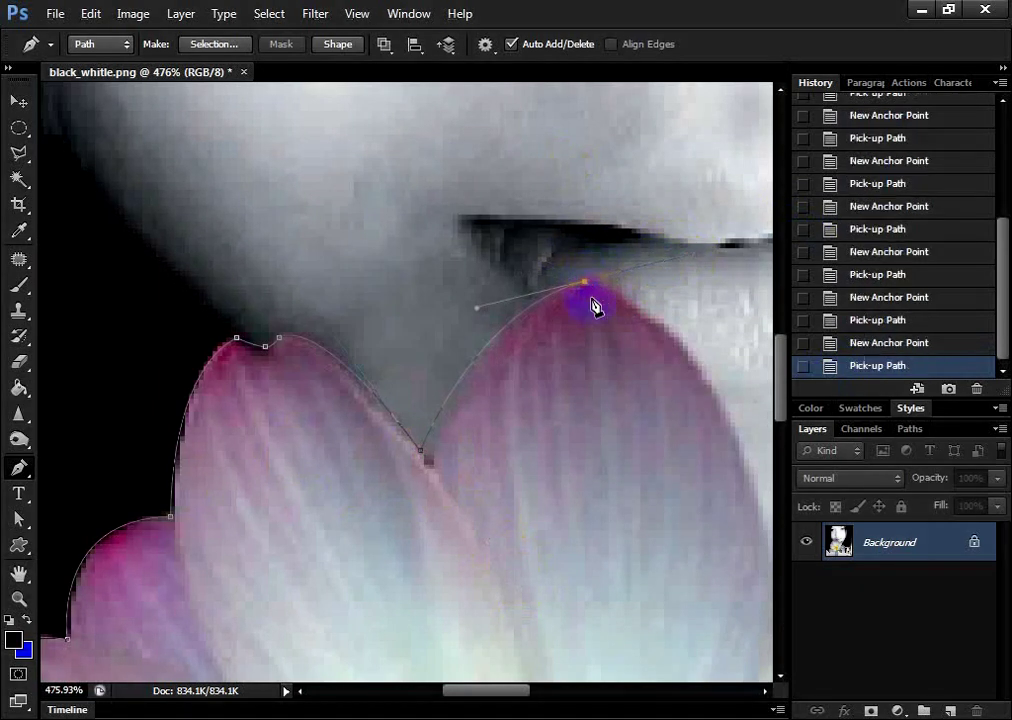
pyautogui.moveTo(592, 300); pyautogui.dragTo(235, 178)
pyautogui.moveTo(384, 332)
pyautogui.mouseDown()
pyautogui.moveTo(442, 491)
pyautogui.moveTo(395, 574)
pyautogui.mouseUp()
pyautogui.click(384, 332)
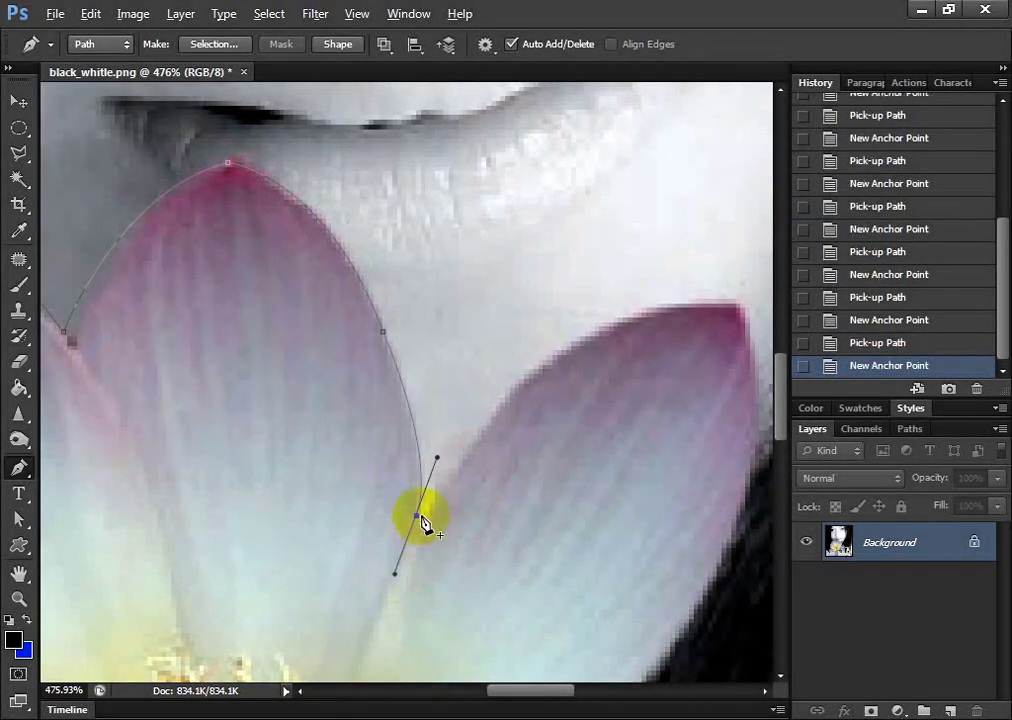
pyautogui.click(417, 516)
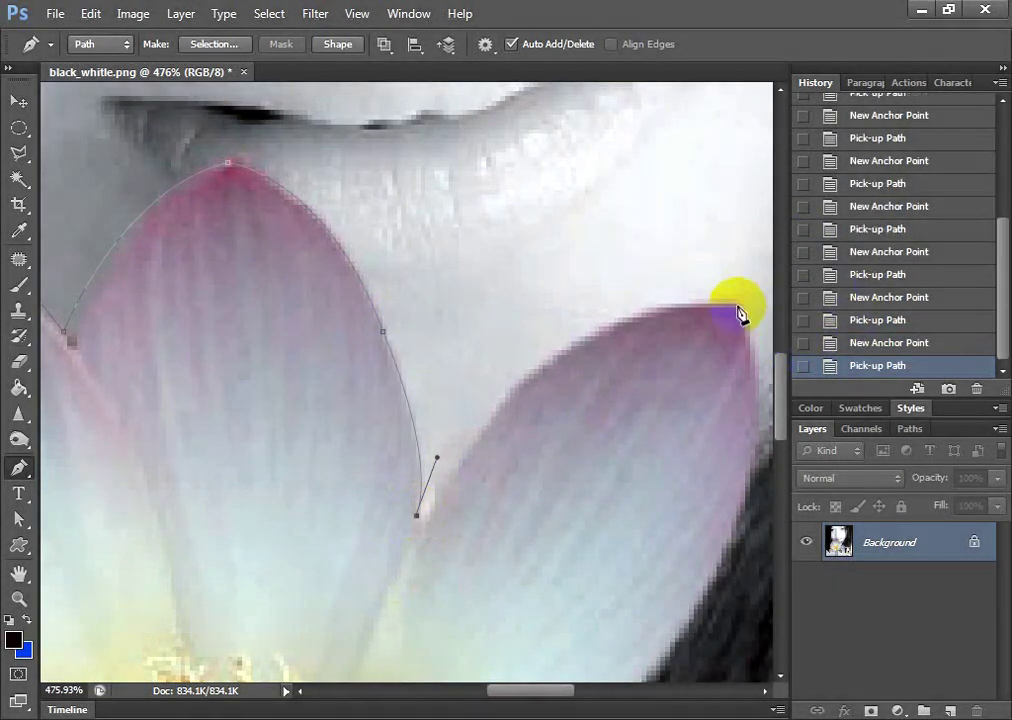
pyautogui.moveTo(384, 406); pyautogui.dragTo(187, 310)
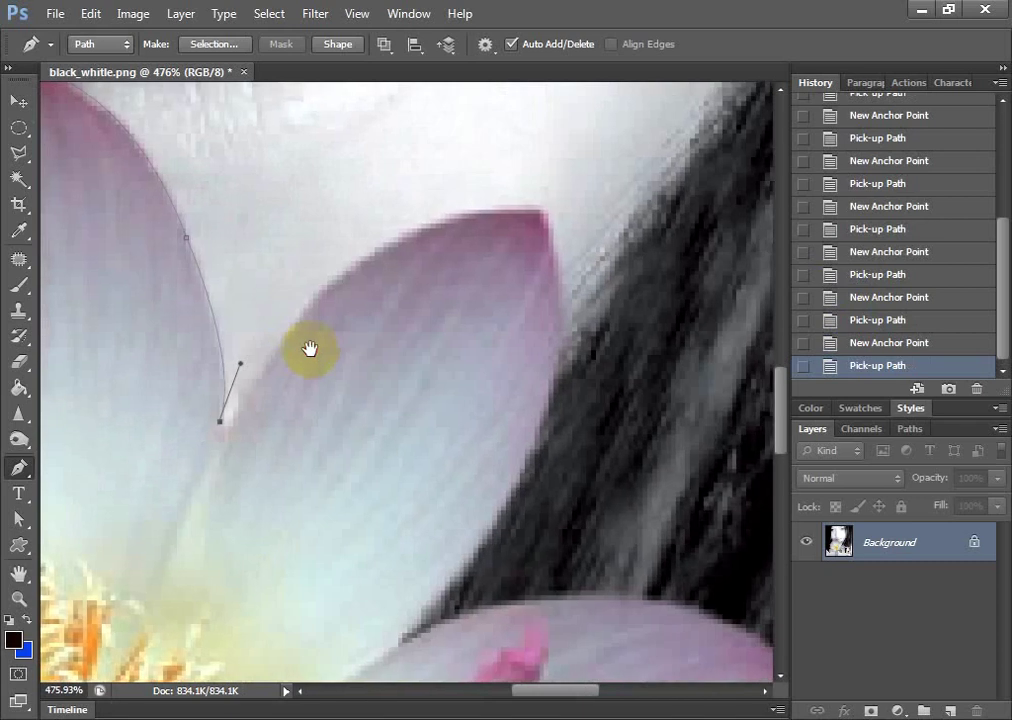
pyautogui.moveTo(251, 416); pyautogui.dragTo(255, 421)
pyautogui.click(233, 423)
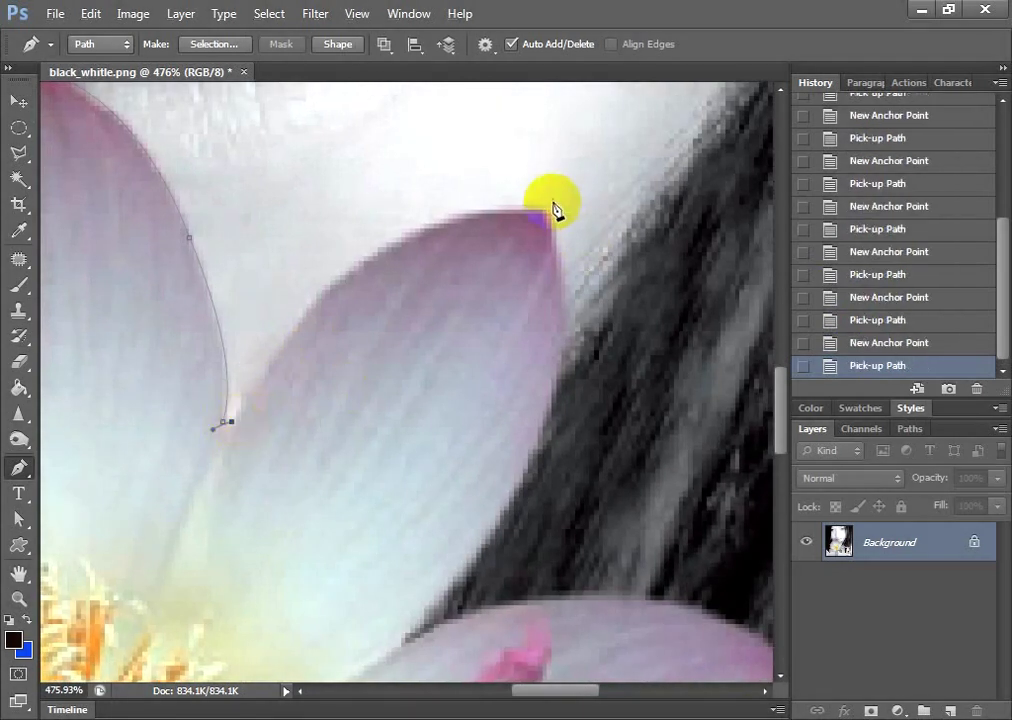
pyautogui.moveTo(551, 217)
pyautogui.mouseDown()
pyautogui.moveTo(598, 234)
pyautogui.moveTo(585, 232)
pyautogui.mouseUp()
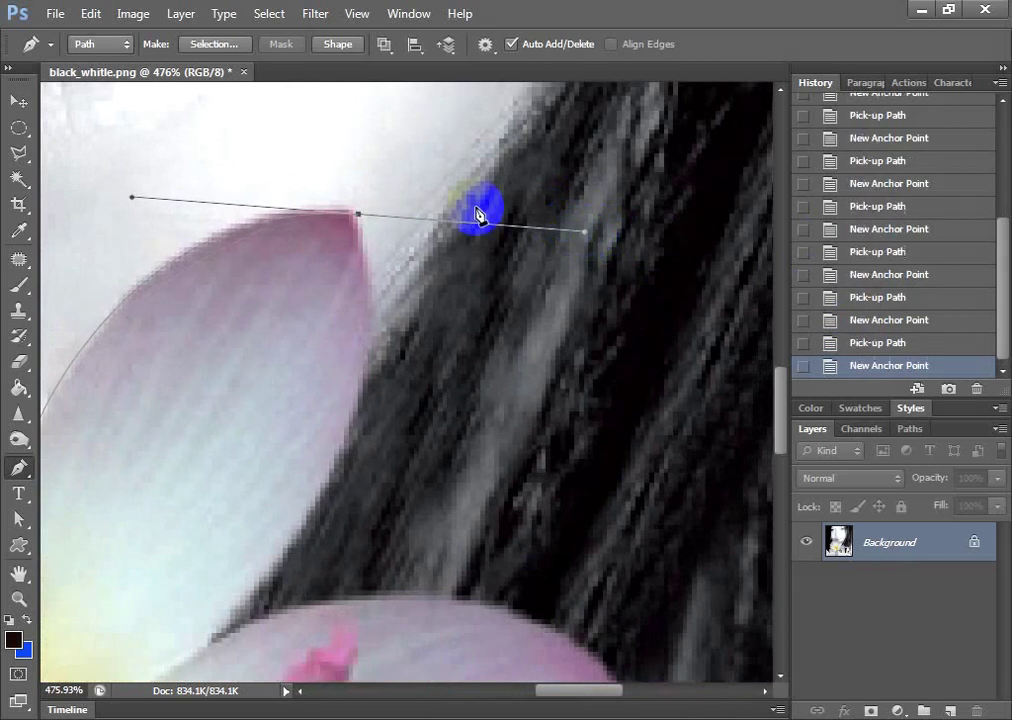
pyautogui.click(360, 217)
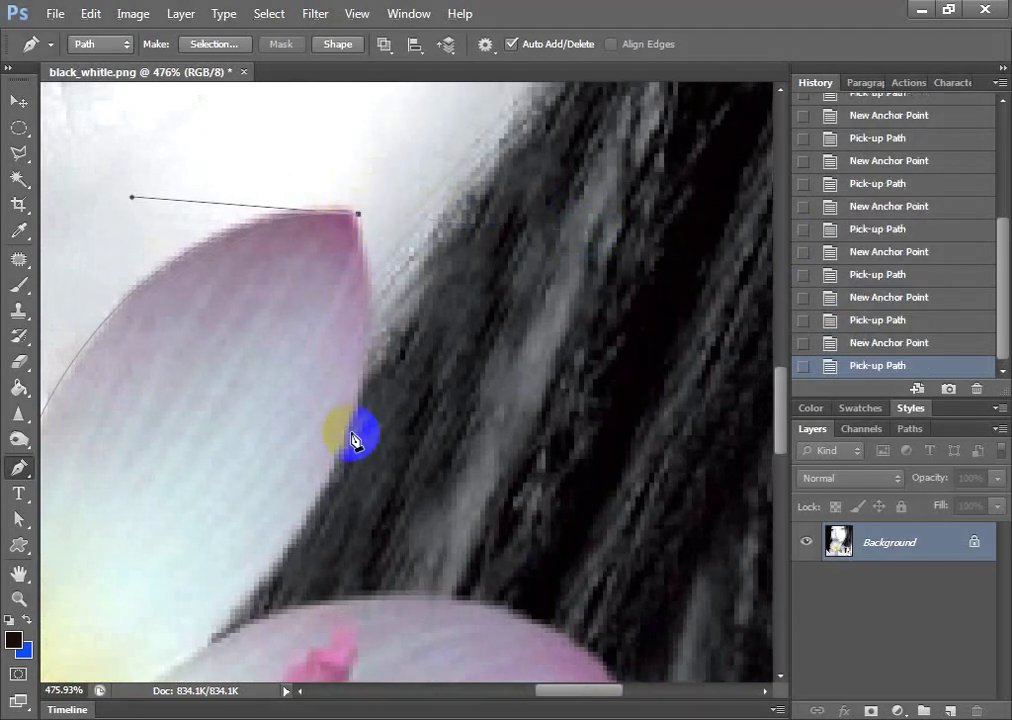
# Curve the path down to the lower petal's tip and along its underside
pyautogui.moveTo(330, 445); pyautogui.dragTo(360, 410)
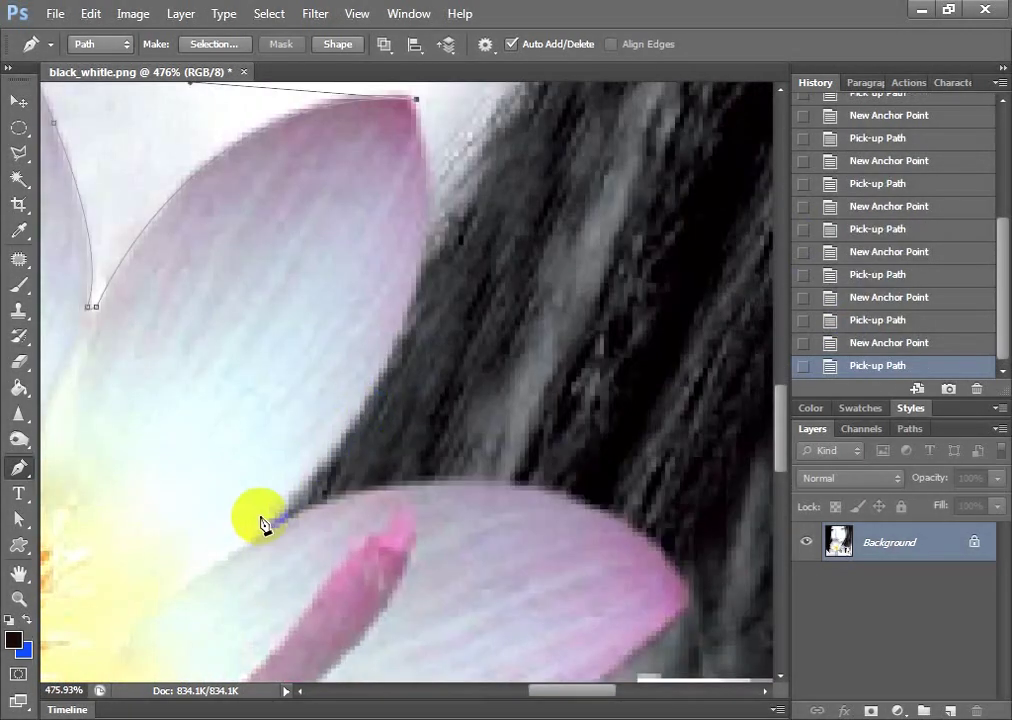
pyautogui.moveTo(272, 524)
pyautogui.mouseDown()
pyautogui.moveTo(103, 678)
pyautogui.moveTo(110, 697)
pyautogui.moveTo(55, 586)
pyautogui.moveTo(108, 578)
pyautogui.mouseUp()
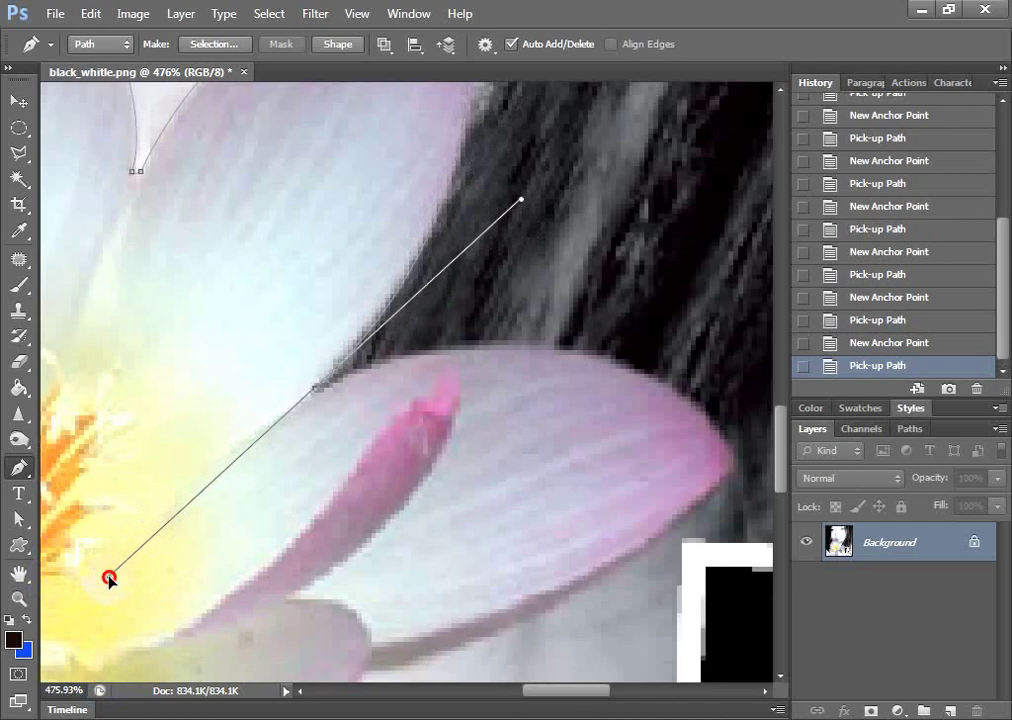
pyautogui.keyDown('alt'); pyautogui.click(319, 395); pyautogui.keyUp('alt')
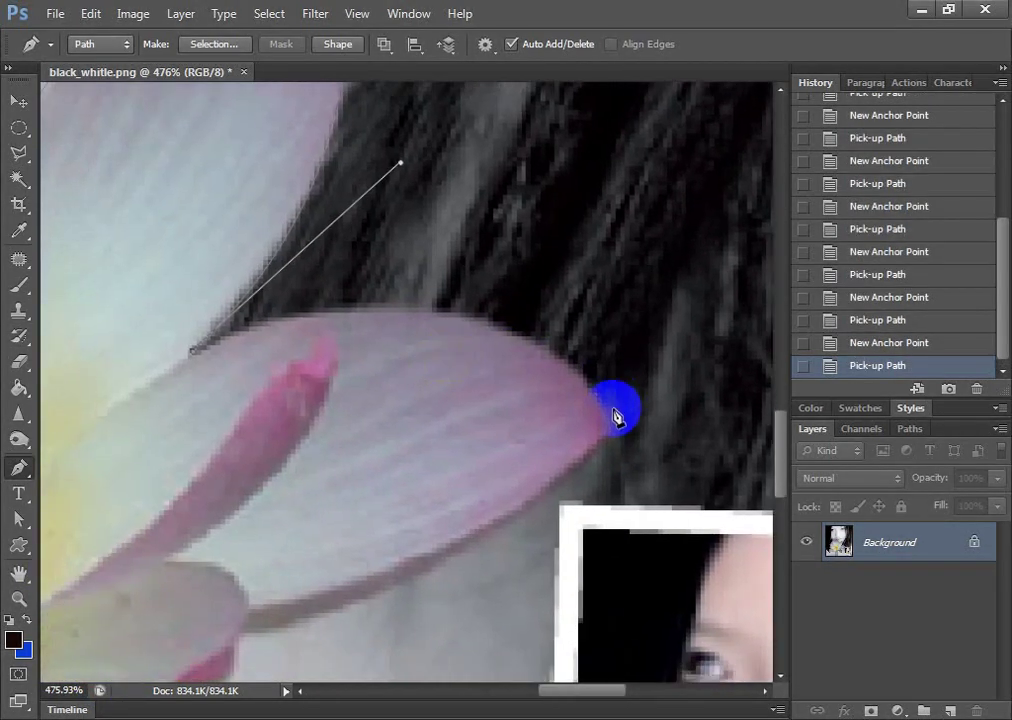
pyautogui.moveTo(614, 415)
pyautogui.mouseDown()
pyautogui.moveTo(725, 572)
pyautogui.moveTo(757, 584)
pyautogui.mouseUp()
pyautogui.keyDown('alt'); pyautogui.click(604, 409); pyautogui.keyUp('alt')
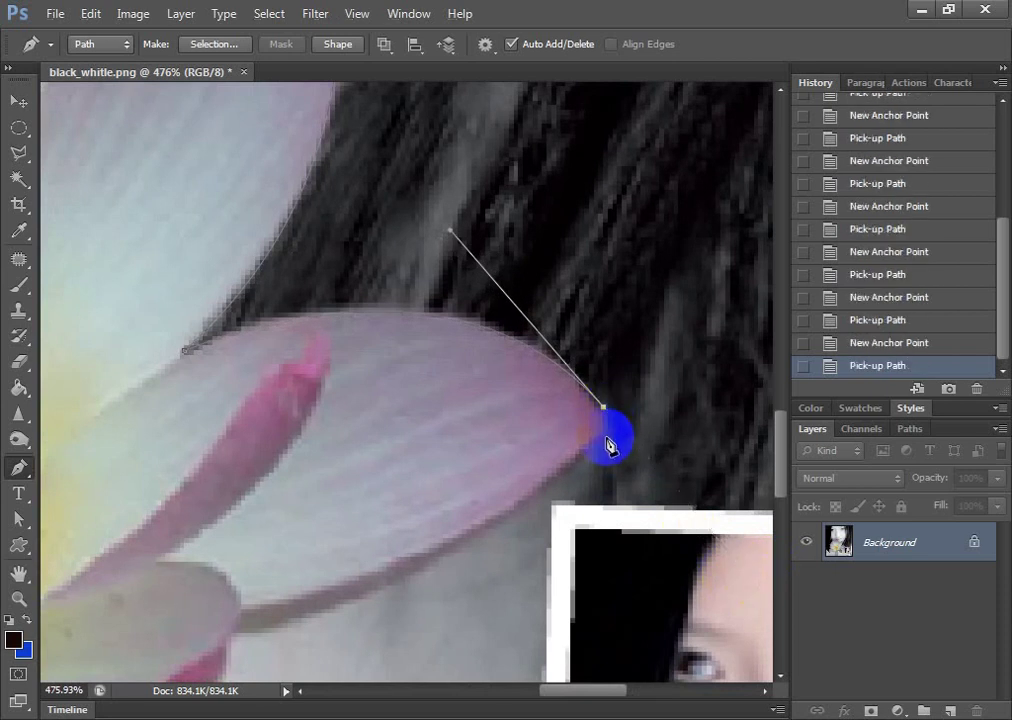
pyautogui.moveTo(604, 408)
pyautogui.mouseDown()
pyautogui.moveTo(612, 428)
pyautogui.moveTo(696, 267)
pyautogui.mouseUp()
pyautogui.keyDown('alt'); pyautogui.click(604, 409); pyautogui.keyUp('alt')
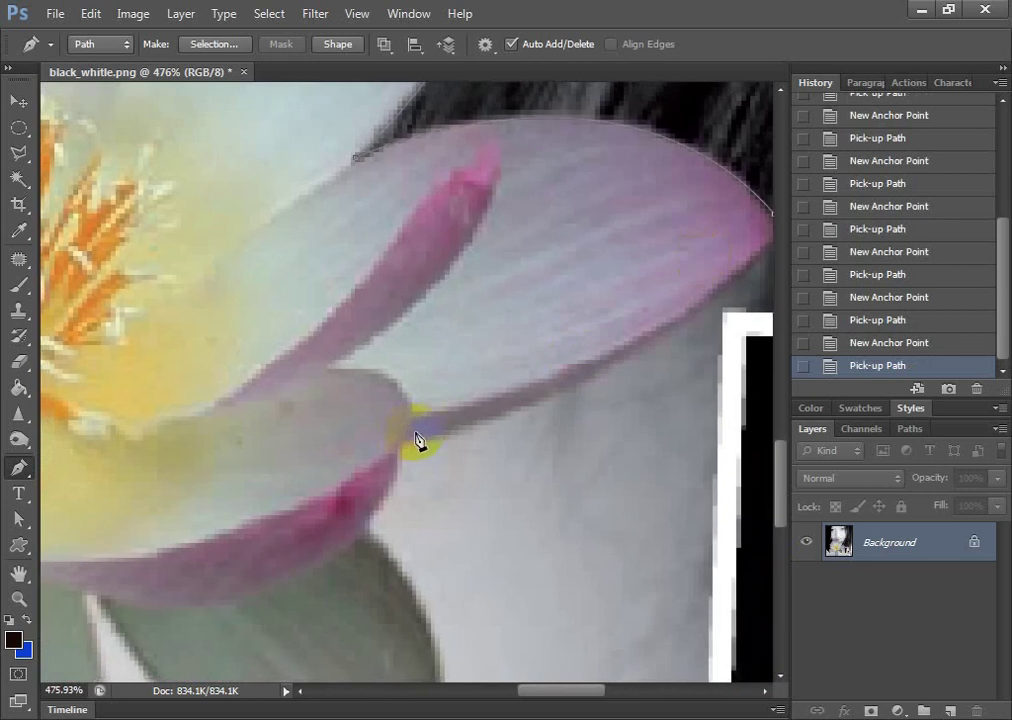
pyautogui.moveTo(426, 431); pyautogui.dragTo(226, 418)
pyautogui.moveTo(267, 459); pyautogui.dragTo(161, 459)
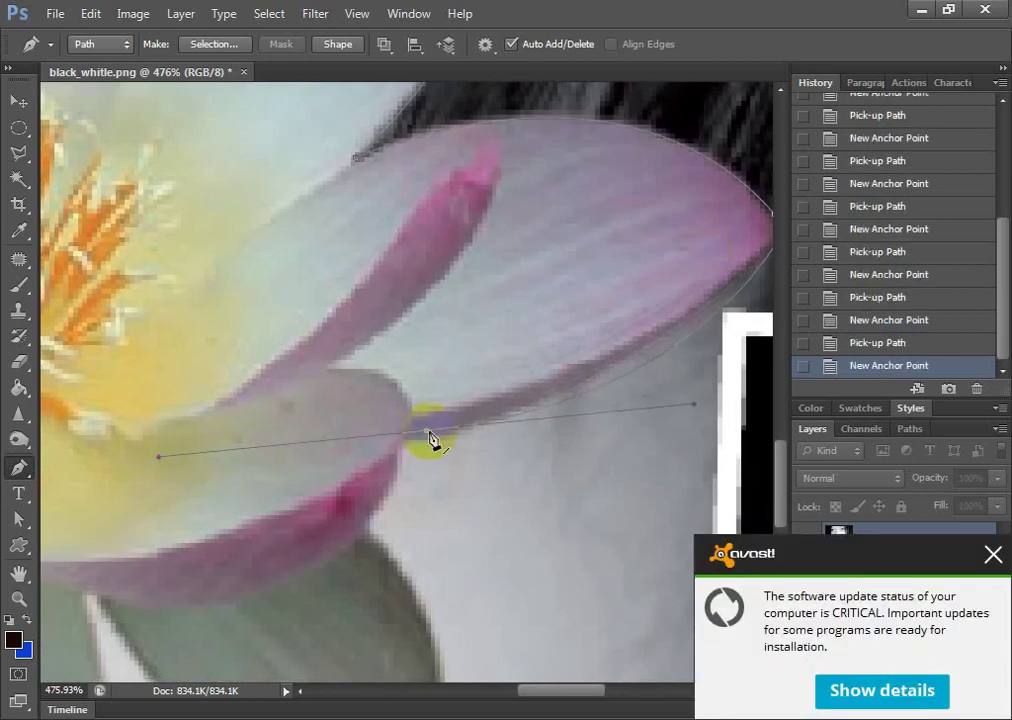
pyautogui.click(426, 437)
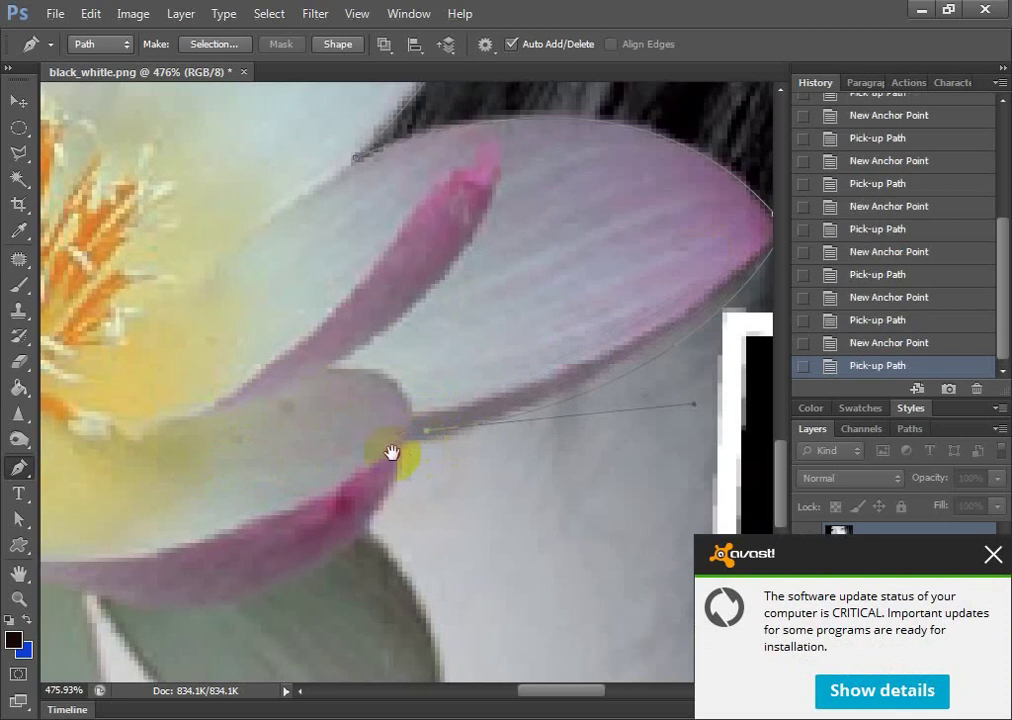
# Extend the path around the pink petal edge to a curved anchor at the green sepal tip
pyautogui.moveTo(392, 454)
pyautogui.mouseDown()
pyautogui.moveTo(446, 312)
pyautogui.moveTo(393, 368)
pyautogui.moveTo(395, 405)
pyautogui.mouseUp()
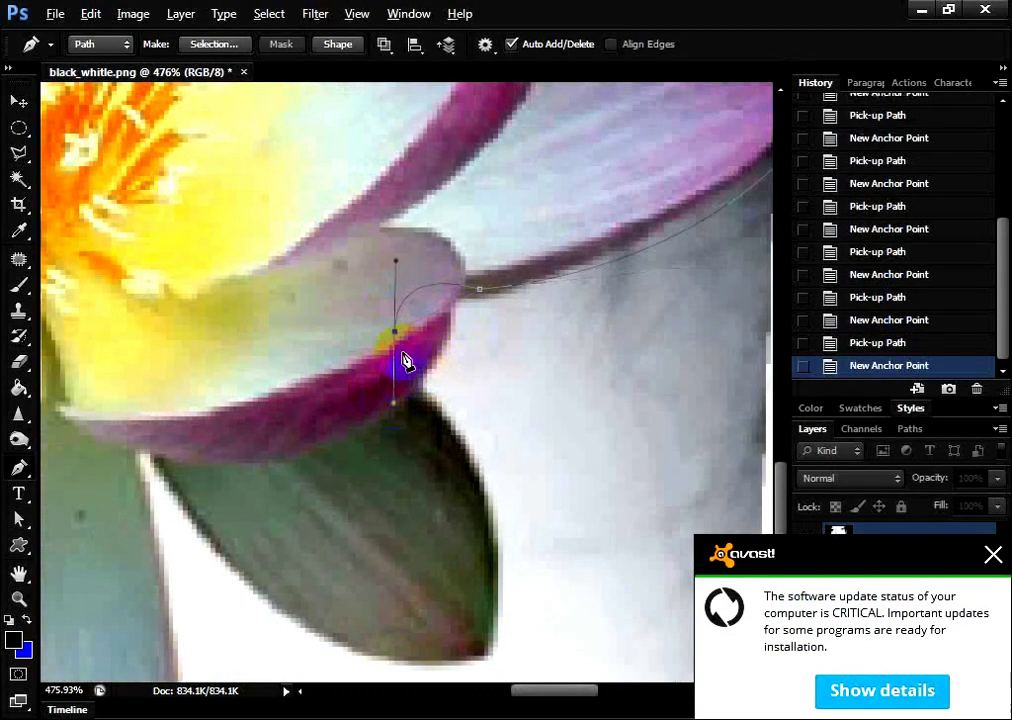
pyautogui.click(398, 334)
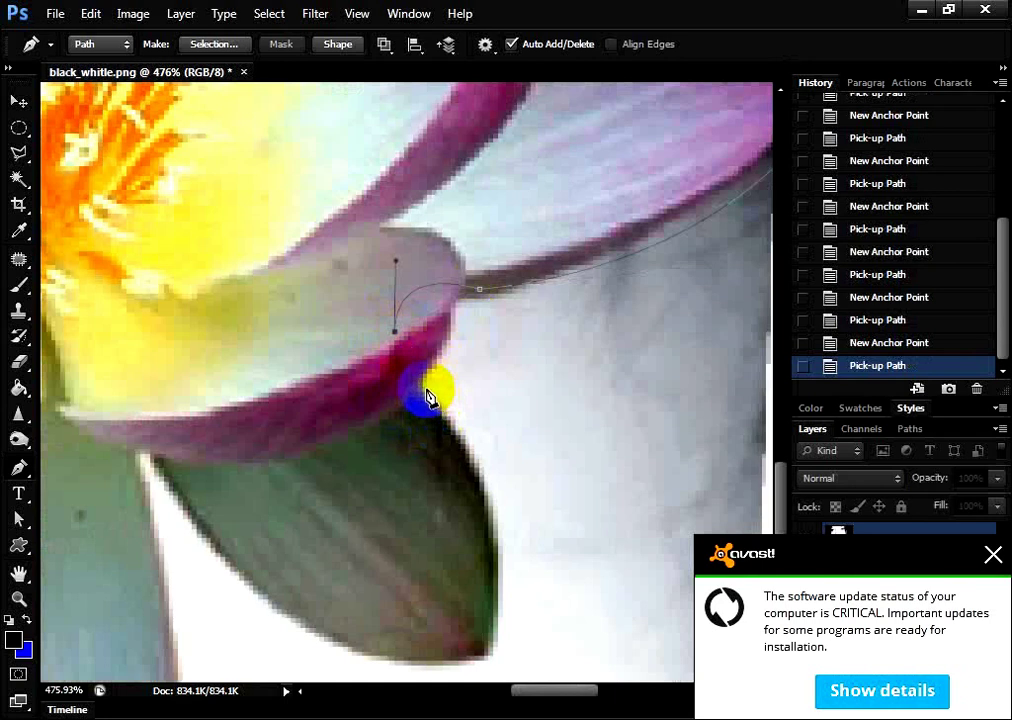
pyautogui.moveTo(402, 361); pyautogui.dragTo(453, 415)
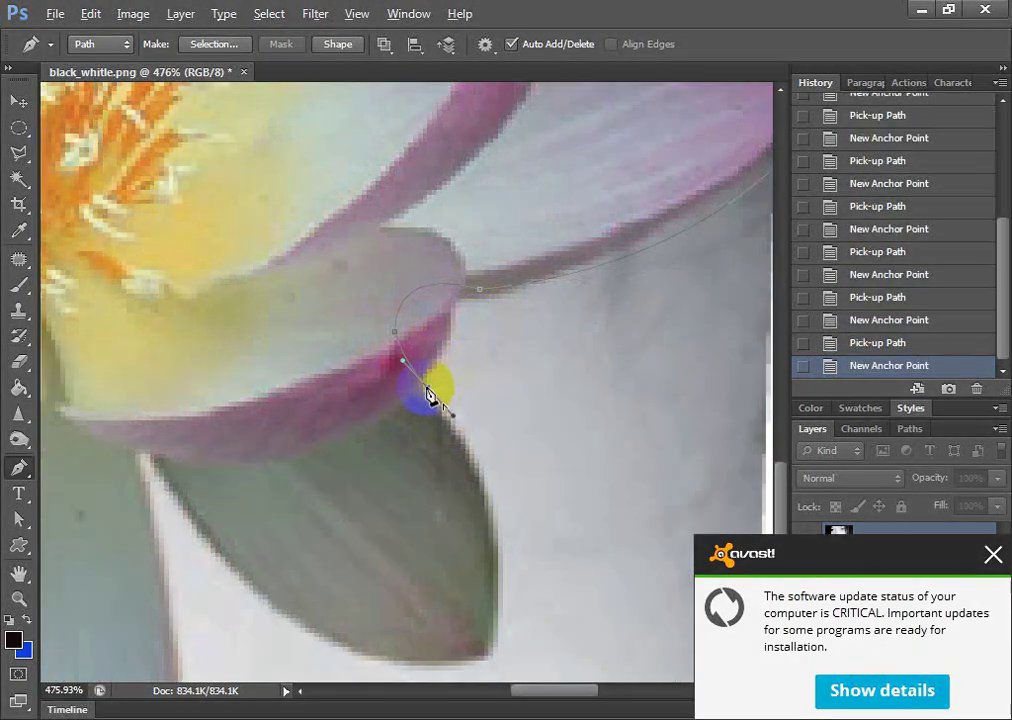
pyautogui.click(402, 361)
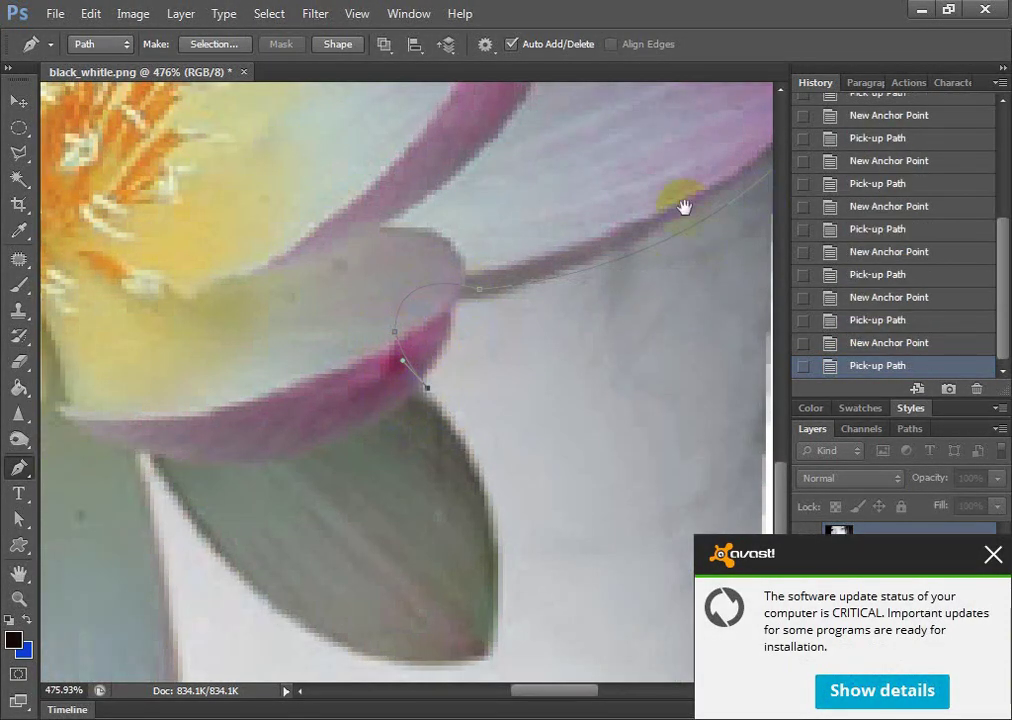
pyautogui.moveTo(684, 207); pyautogui.dragTo(402, 271)
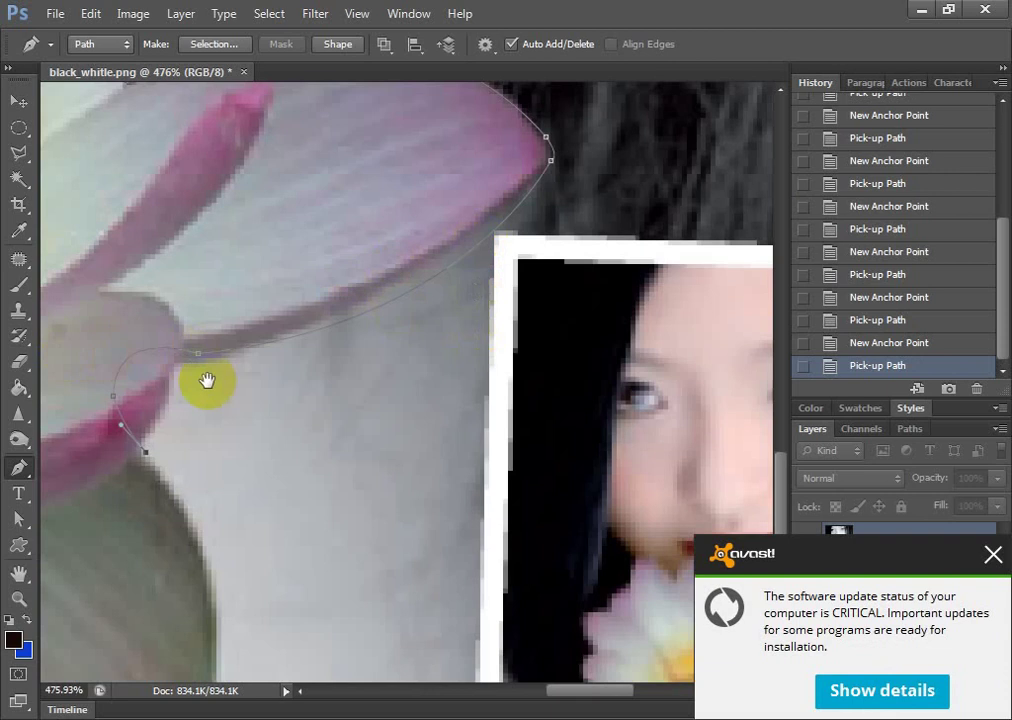
pyautogui.moveTo(208, 384); pyautogui.dragTo(483, 163)
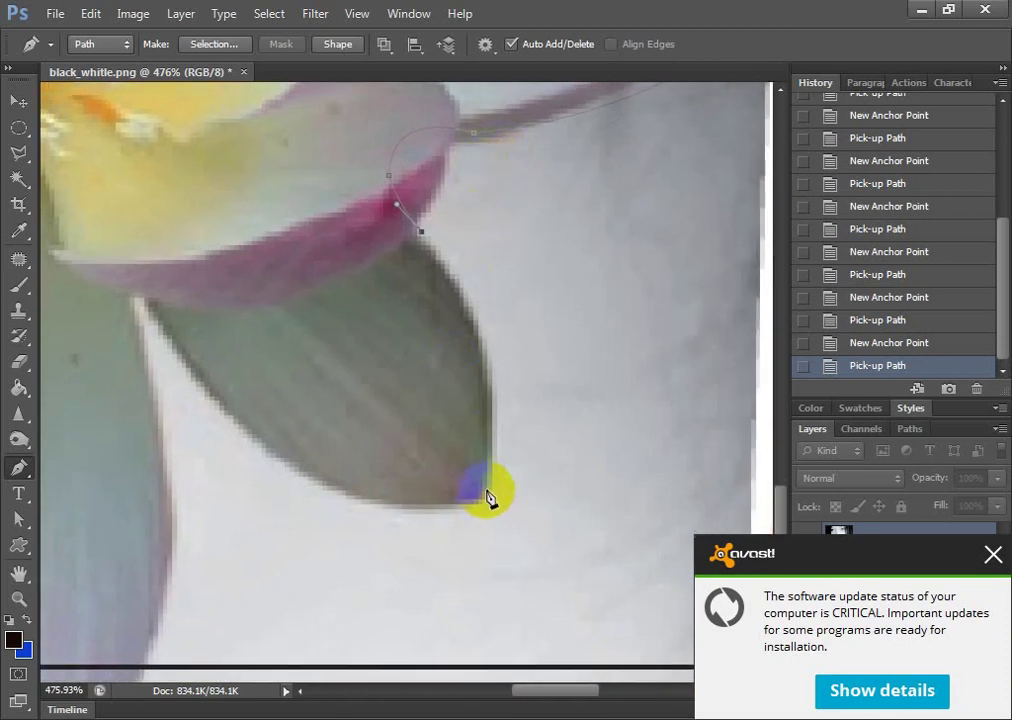
pyautogui.moveTo(487, 491)
pyautogui.mouseDown()
pyautogui.moveTo(495, 640)
pyautogui.moveTo(411, 641)
pyautogui.mouseUp()
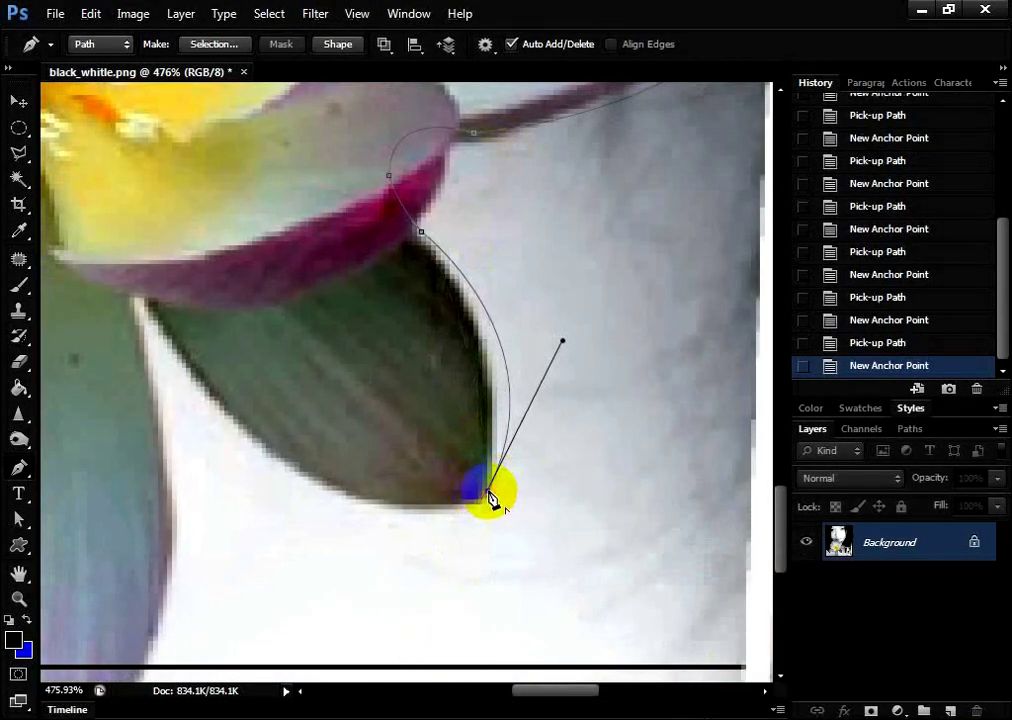
pyautogui.click(490, 496)
pyautogui.moveTo(157, 314)
pyautogui.mouseDown()
pyautogui.moveTo(5, 72)
pyautogui.moveTo(165, 27)
pyautogui.mouseUp()
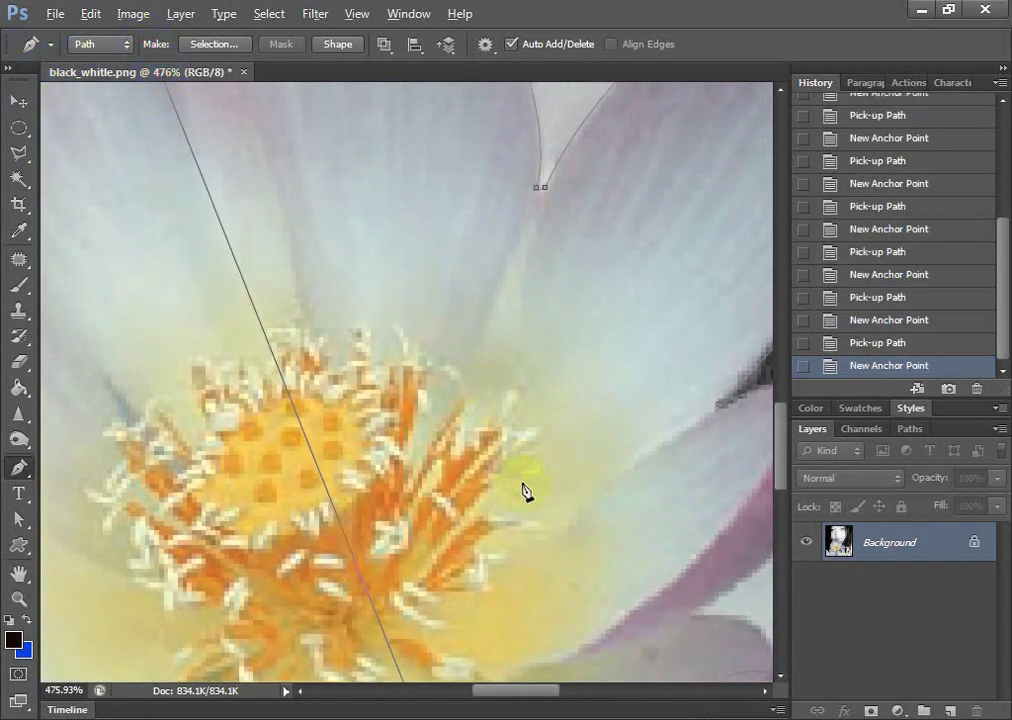
# Extend the path down the lower petal to its tip, breaking handles at the sepal base and tip
pyautogui.scroll(-5, 516, 515)
pyautogui.scroll(-1, 533, 572)
pyautogui.scroll(1, 488, 610)
pyautogui.scroll(3, 435, 608)
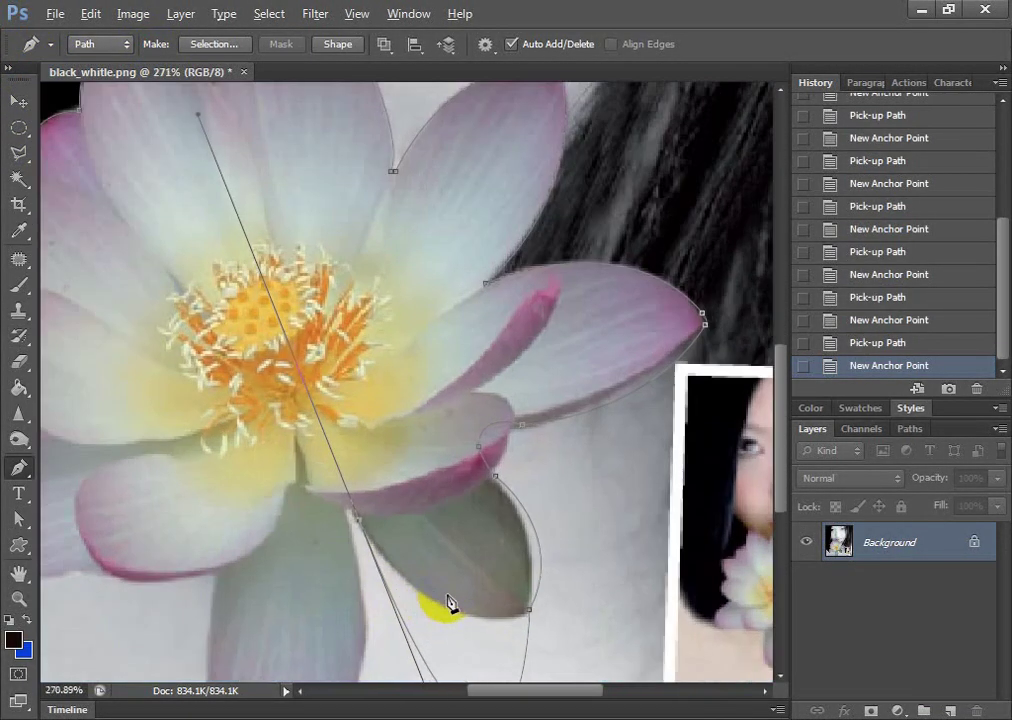
pyautogui.scroll(-3, 515, 550)
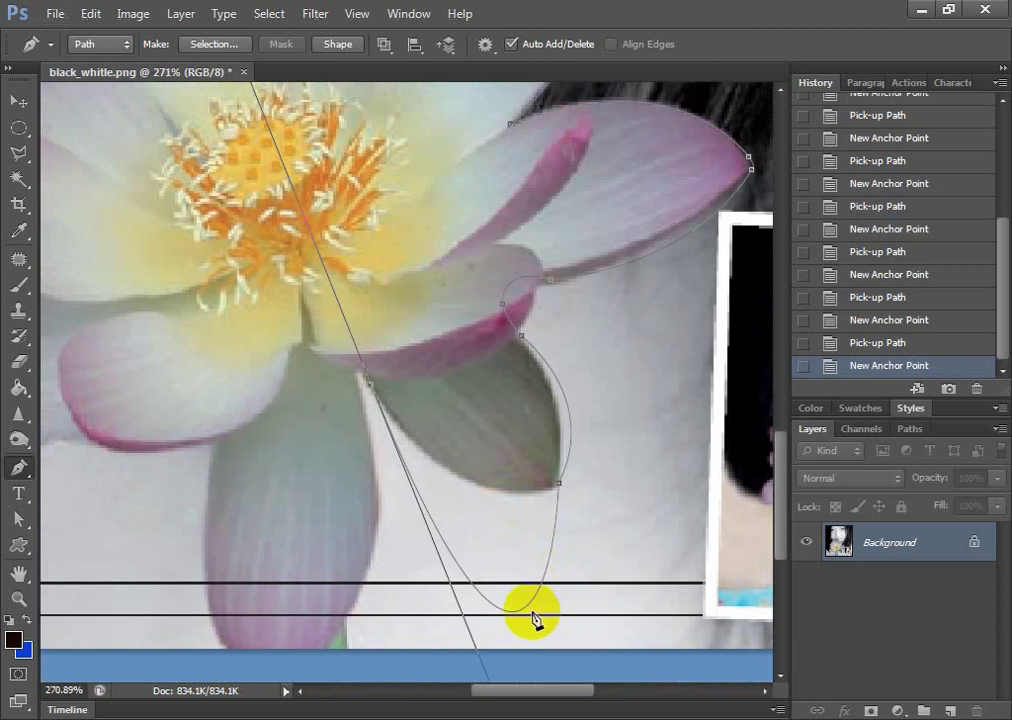
pyautogui.click(362, 384)
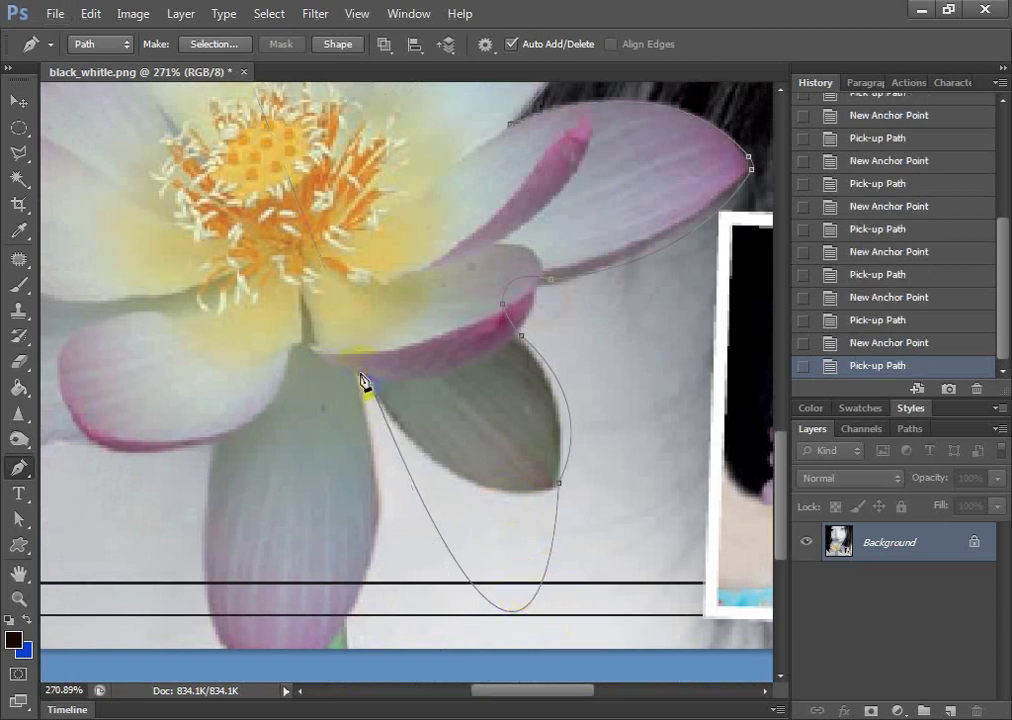
pyautogui.click(362, 384)
pyautogui.moveTo(364, 538); pyautogui.dragTo(375, 355)
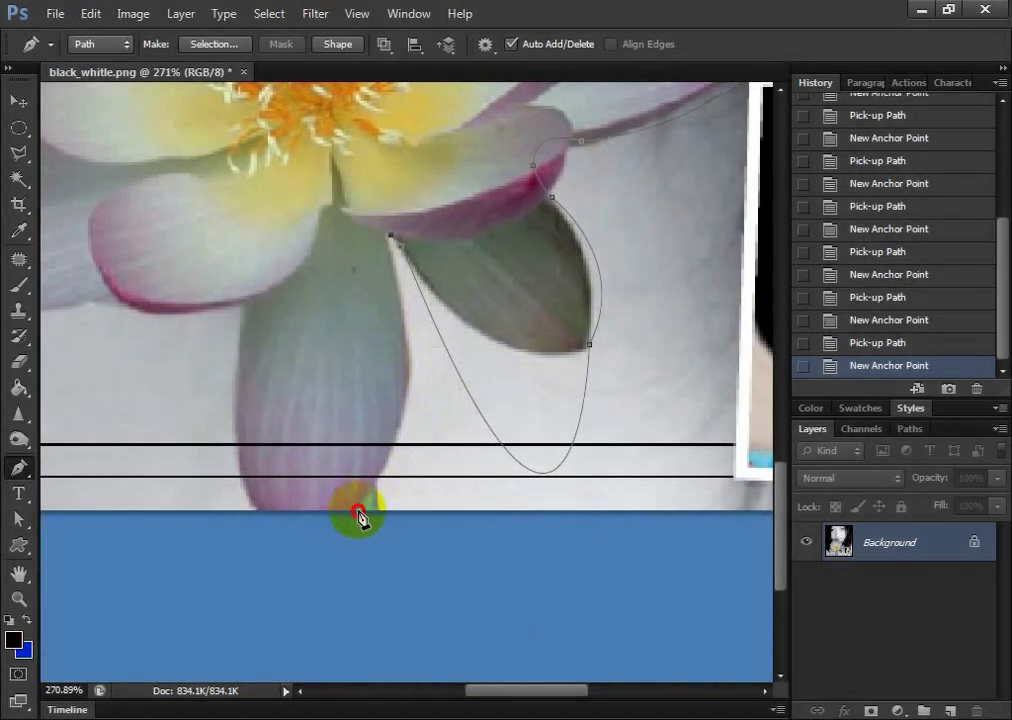
pyautogui.moveTo(358, 515); pyautogui.dragTo(261, 628)
pyautogui.click(358, 512)
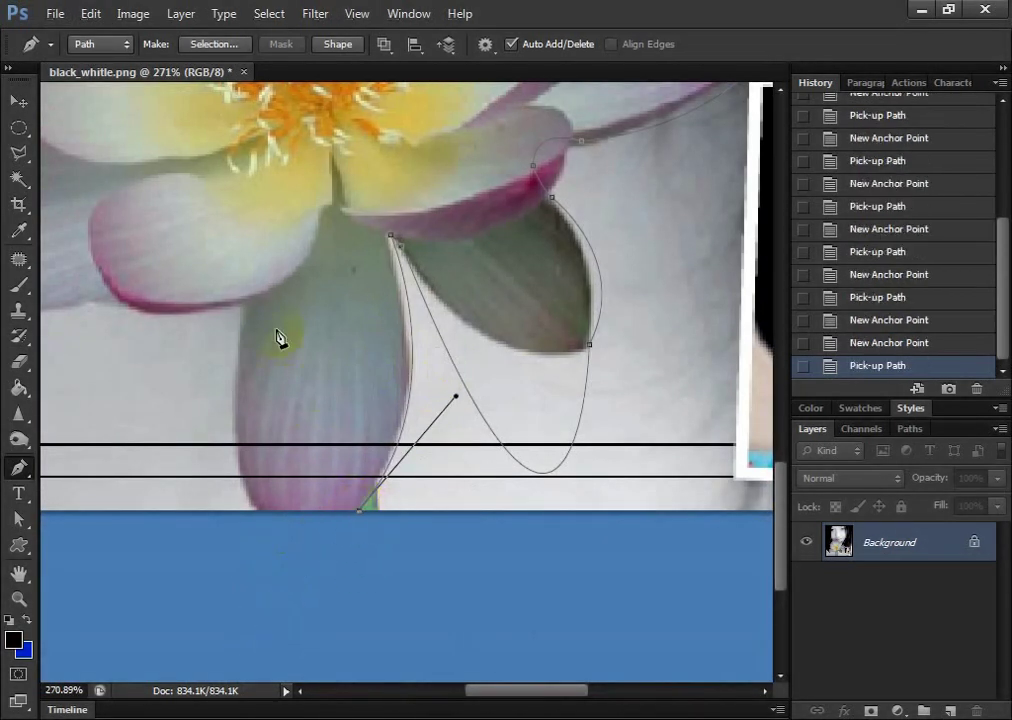
# Curve the path back up the lower petal's left side onto the left petal's underside
pyautogui.moveTo(245, 303)
pyautogui.mouseDown()
pyautogui.moveTo(288, 127)
pyautogui.moveTo(300, 177)
pyautogui.moveTo(241, 193)
pyautogui.mouseUp()
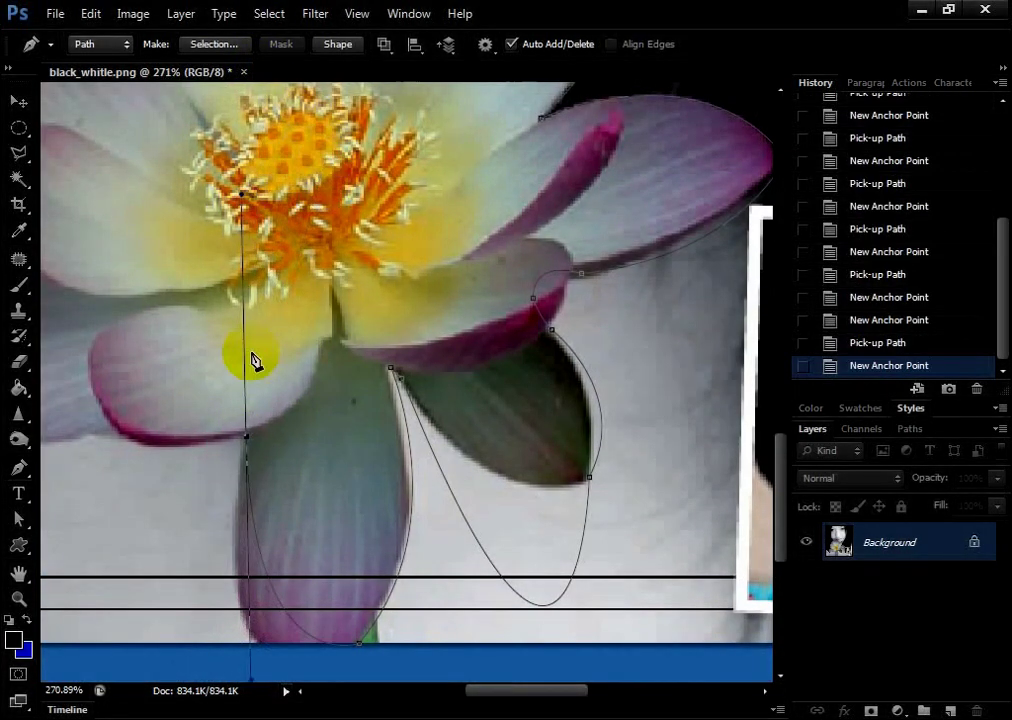
pyautogui.click(249, 443)
pyautogui.hscroll(-3, 366, 429)
pyautogui.hscroll(-1, 375, 463)
pyautogui.hscroll(-1, 300, 445)
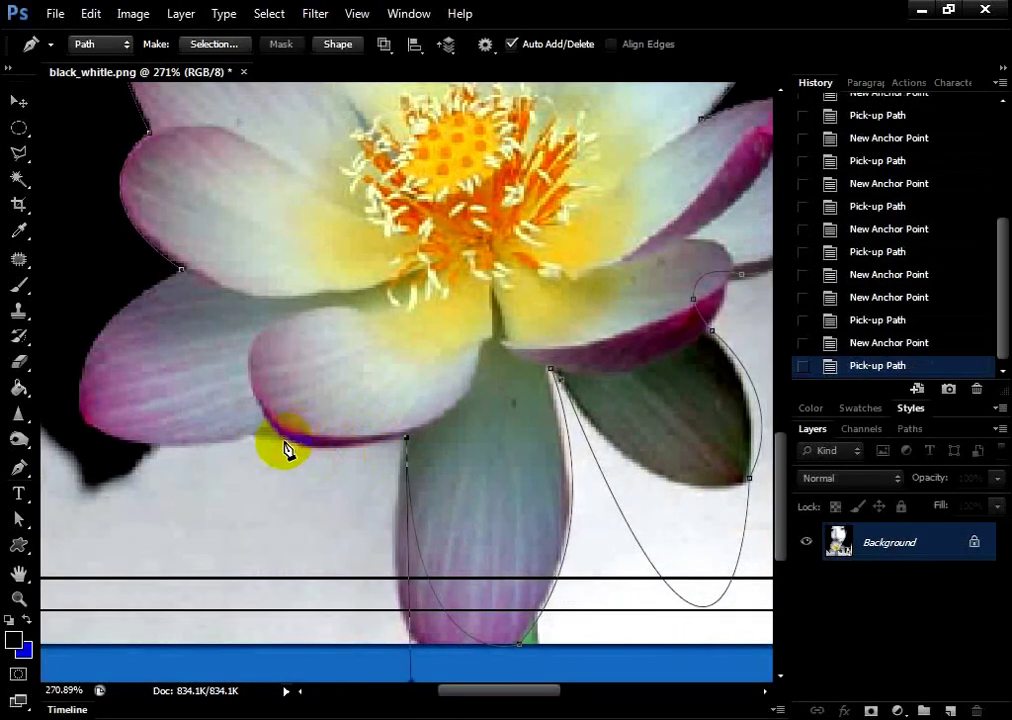
pyautogui.moveTo(283, 440); pyautogui.dragTo(231, 424)
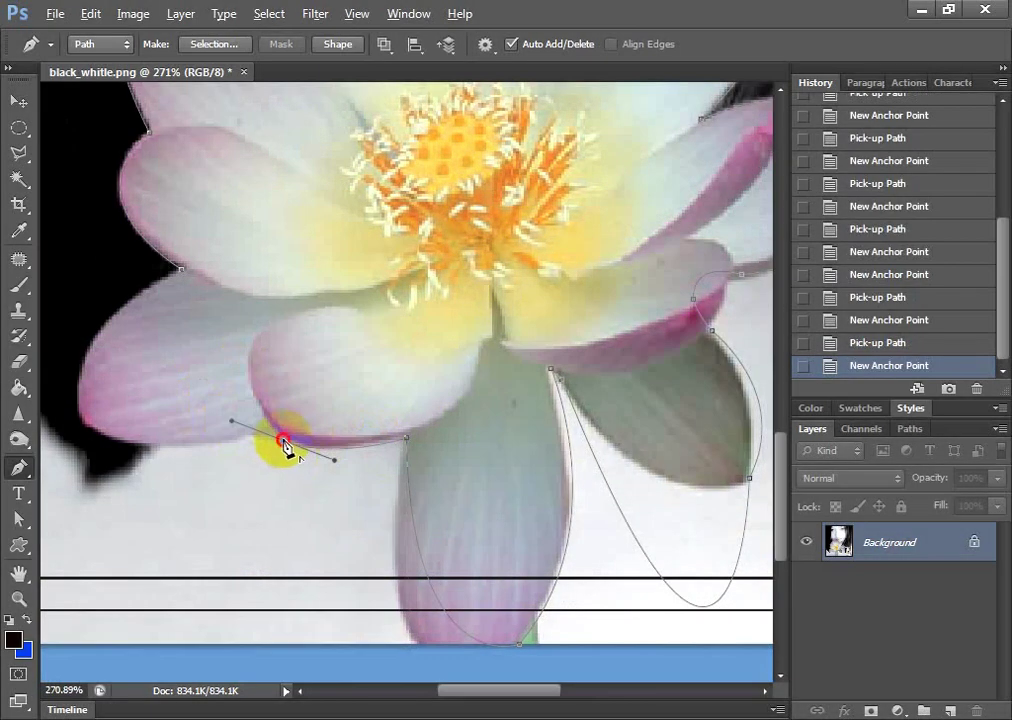
pyautogui.click(284, 442)
pyautogui.hscroll(-5, 391, 413)
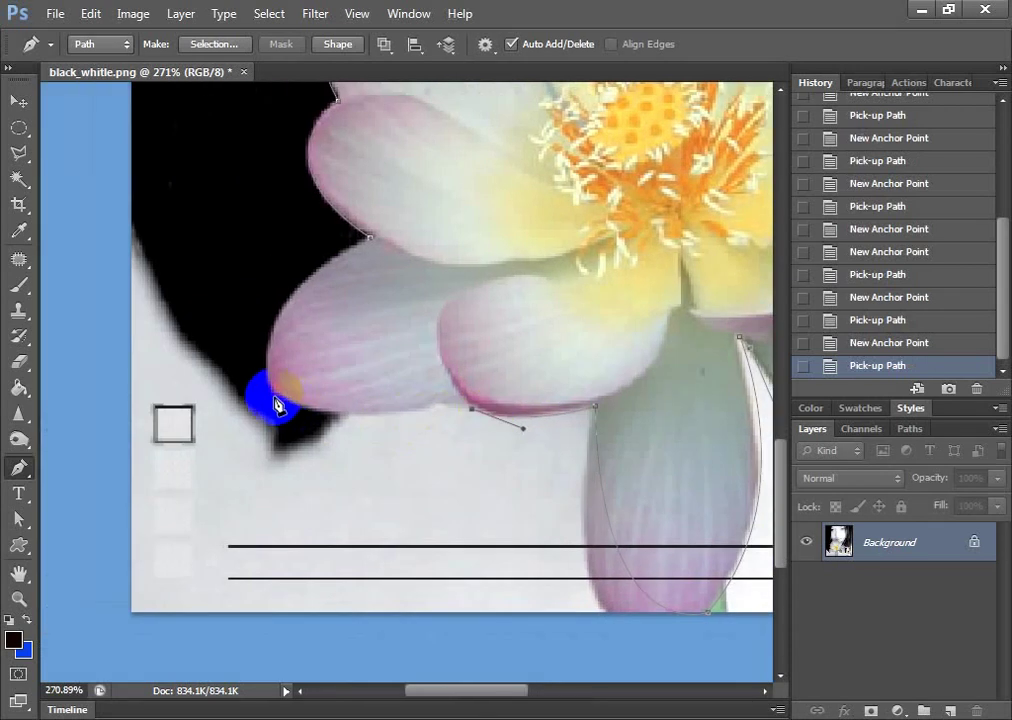
# Place a curved anchor at the left petal's tip, breaking its upper handle
pyautogui.moveTo(267, 395); pyautogui.dragTo(221, 350)
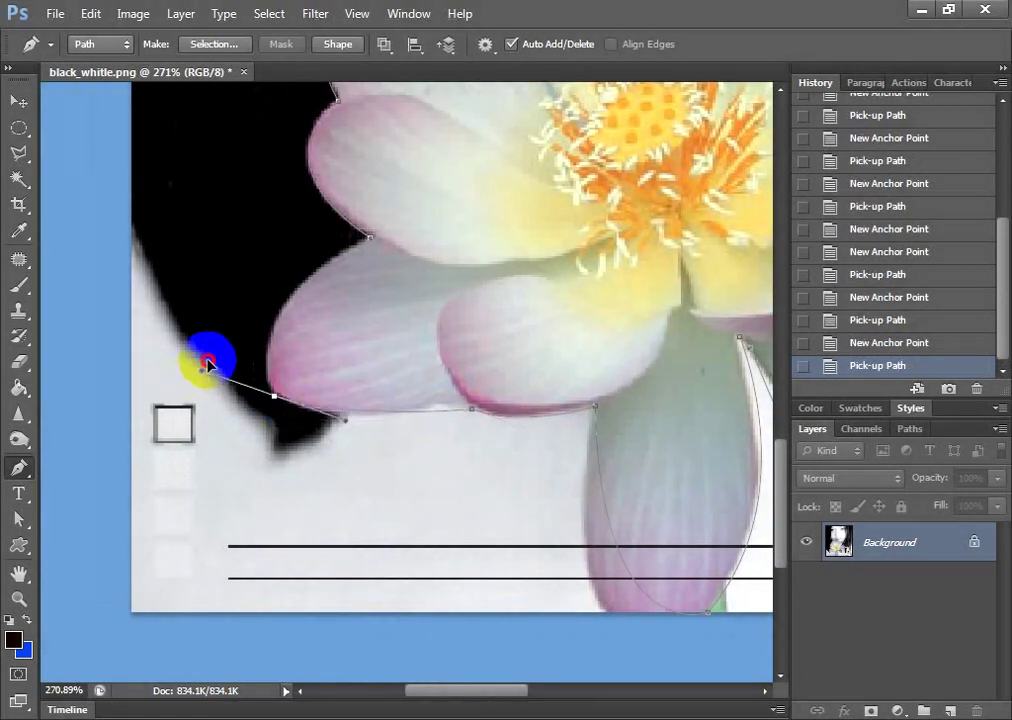
pyautogui.click(276, 398)
pyautogui.moveTo(474, 308); pyautogui.dragTo(417, 396)
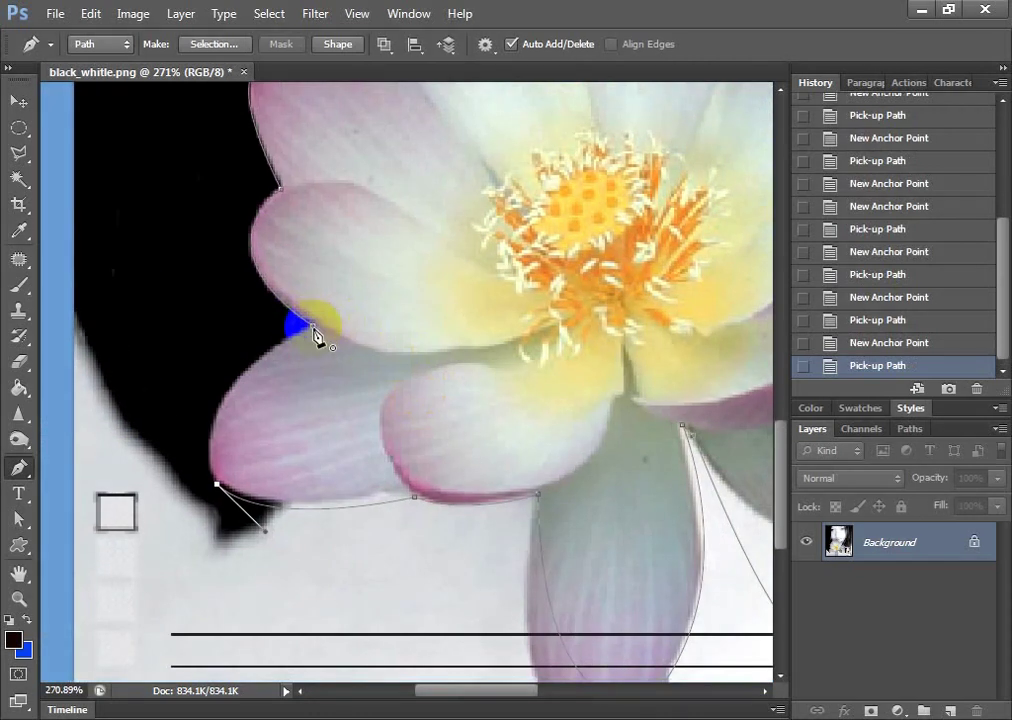
pyautogui.scroll(2, 313, 330)
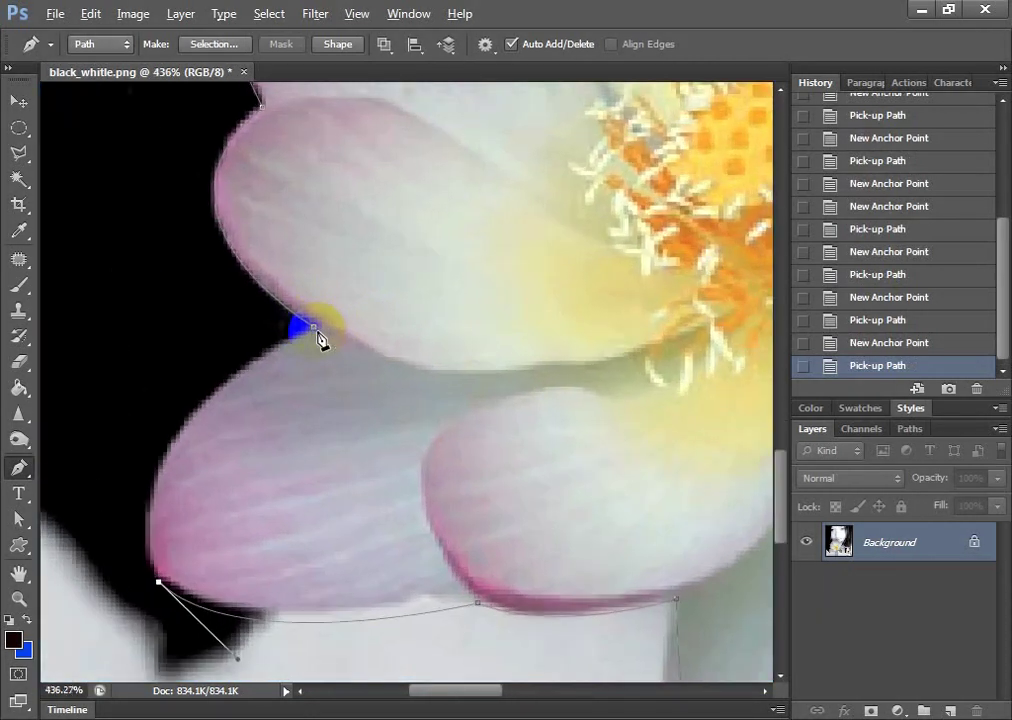
pyautogui.scroll(2, 318, 340)
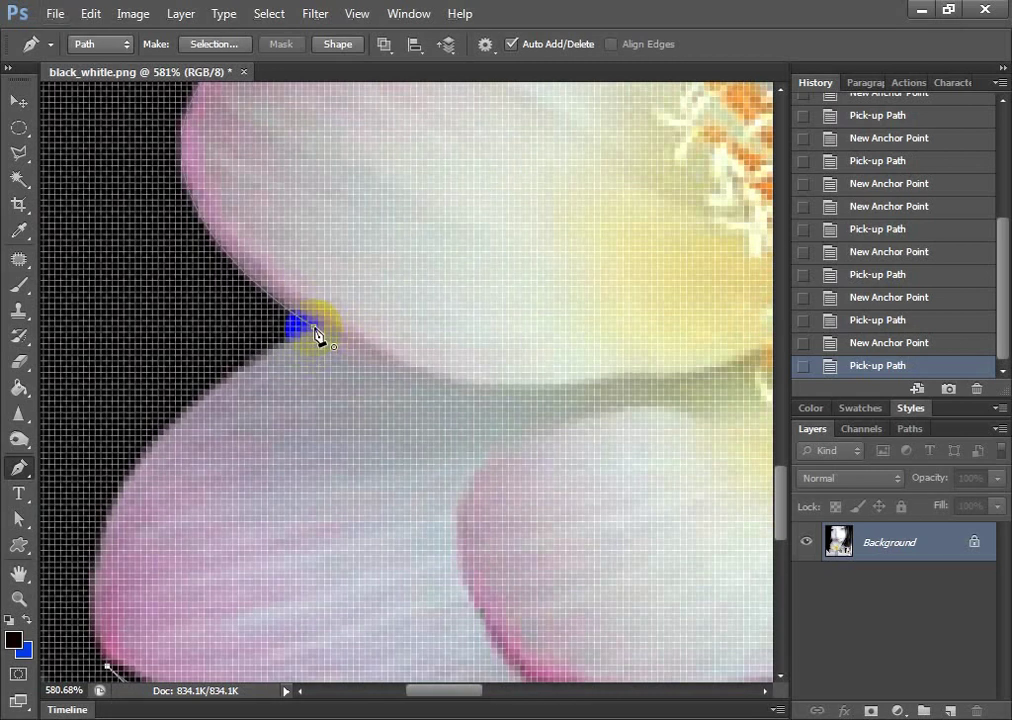
pyautogui.scroll(-1, 316, 336)
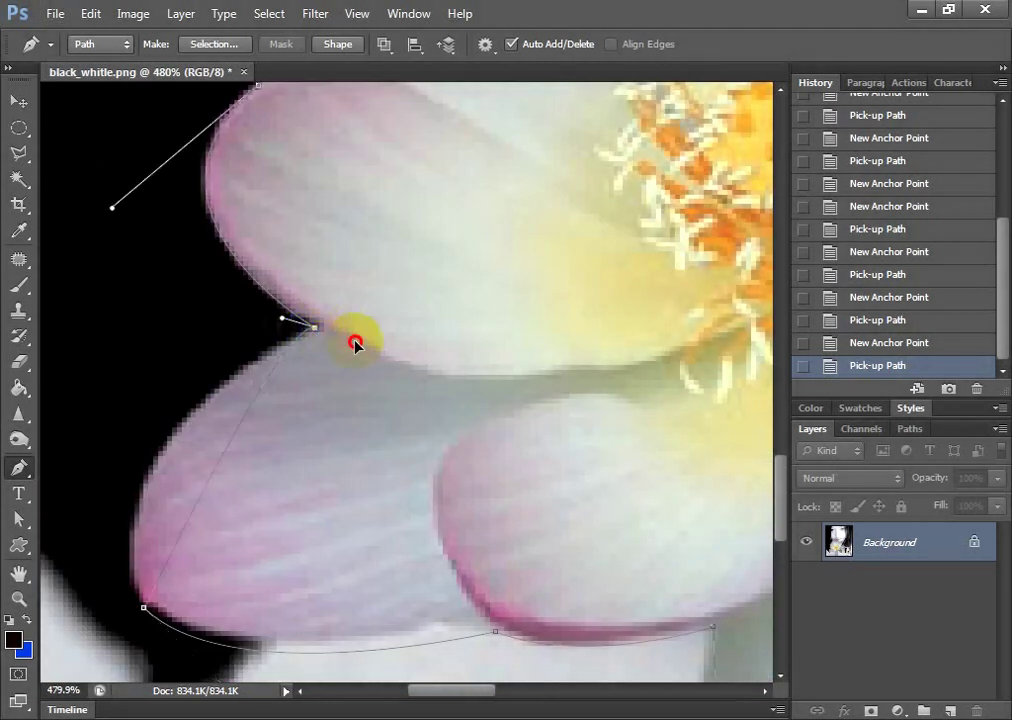
# Close the path at the starting anchor in the petal notch, fine-tuning the closing curve
pyautogui.moveTo(355, 343)
pyautogui.mouseDown()
pyautogui.moveTo(555, 257)
pyautogui.moveTo(562, 207)
pyautogui.mouseUp()
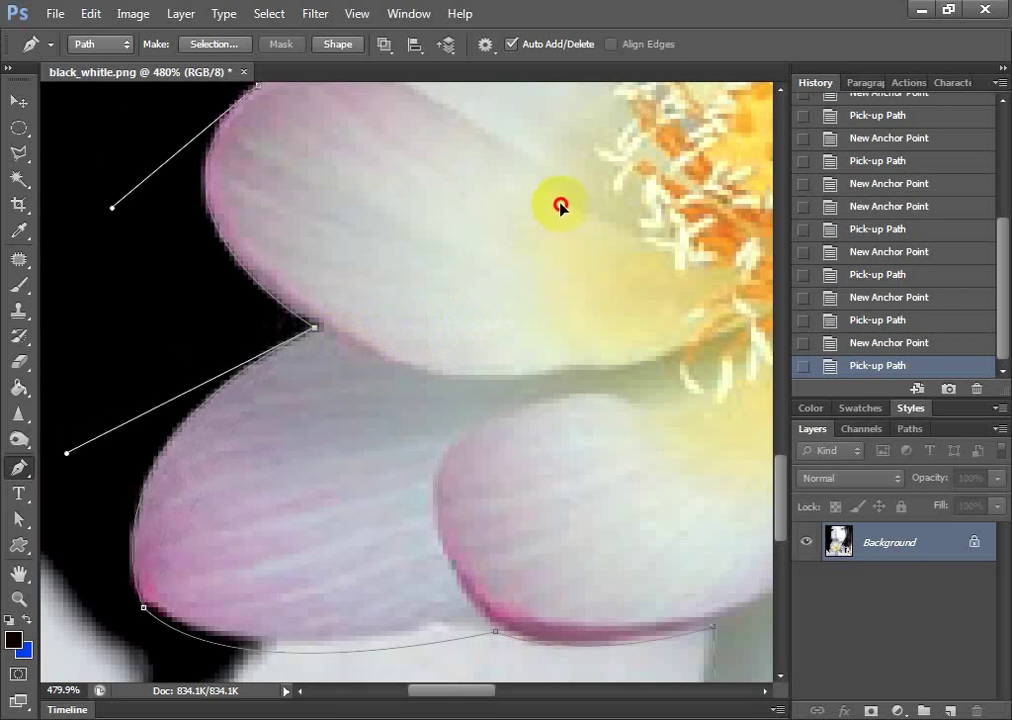
pyautogui.moveTo(559, 211); pyautogui.dragTo(561, 215)
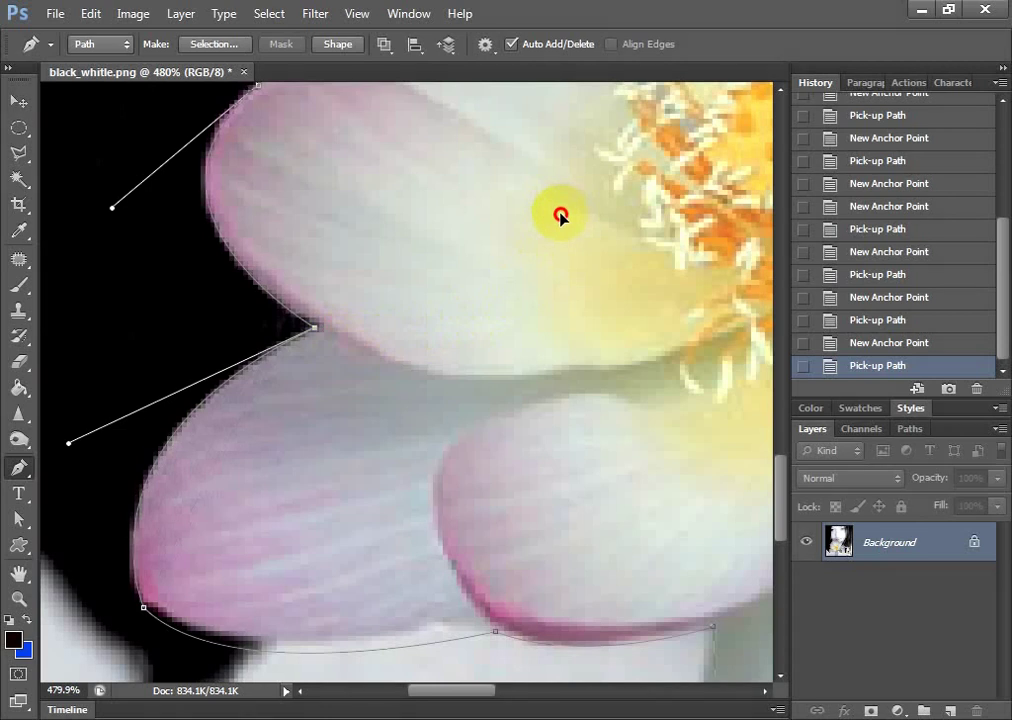
pyautogui.moveTo(560, 216); pyautogui.dragTo(560, 218)
pyautogui.scroll(-3, 320, 432)
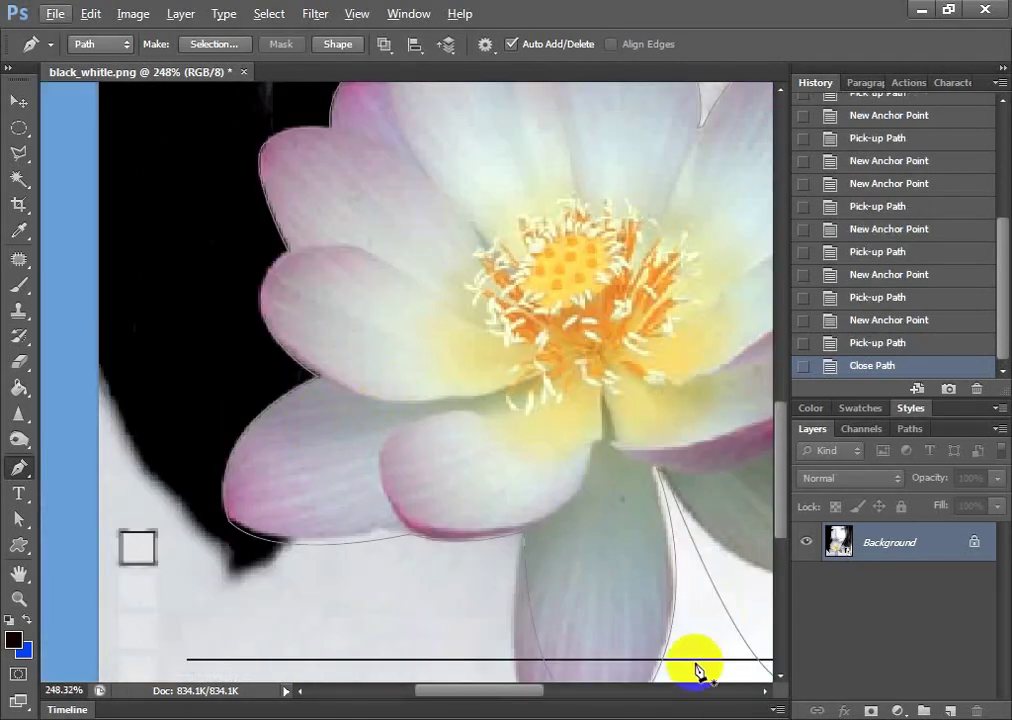
pyautogui.scroll(-2, 375, 466)
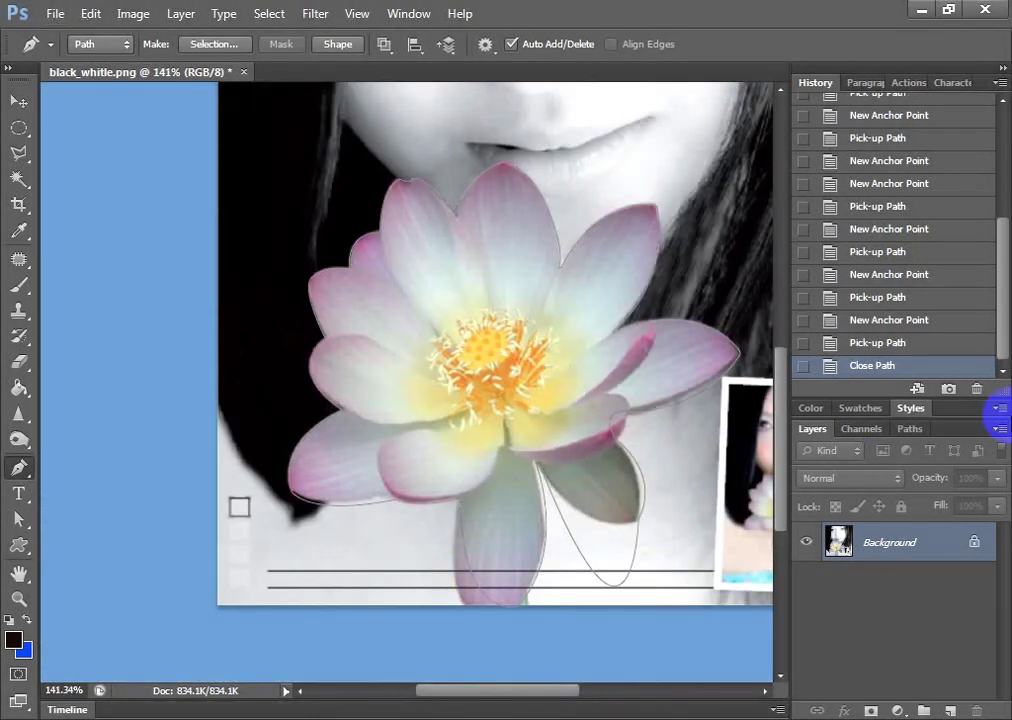
pyautogui.scroll(3, 380, 503)
pyautogui.scroll(2, 400, 501)
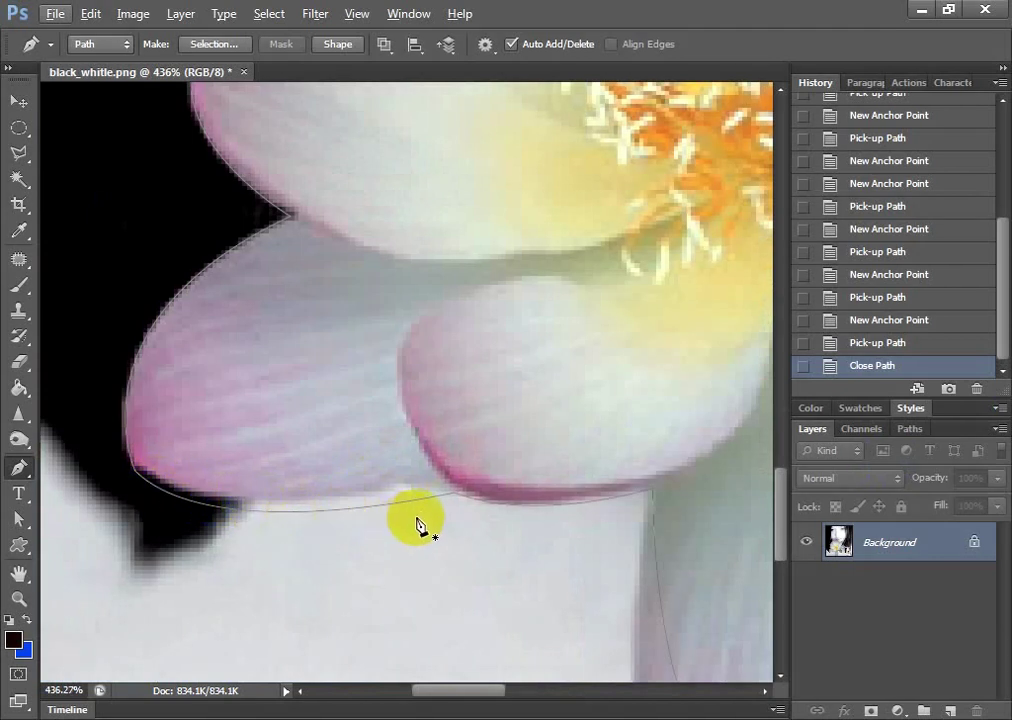
pyautogui.scroll(-3, 355, 334)
pyautogui.hscroll(3, 377, 357)
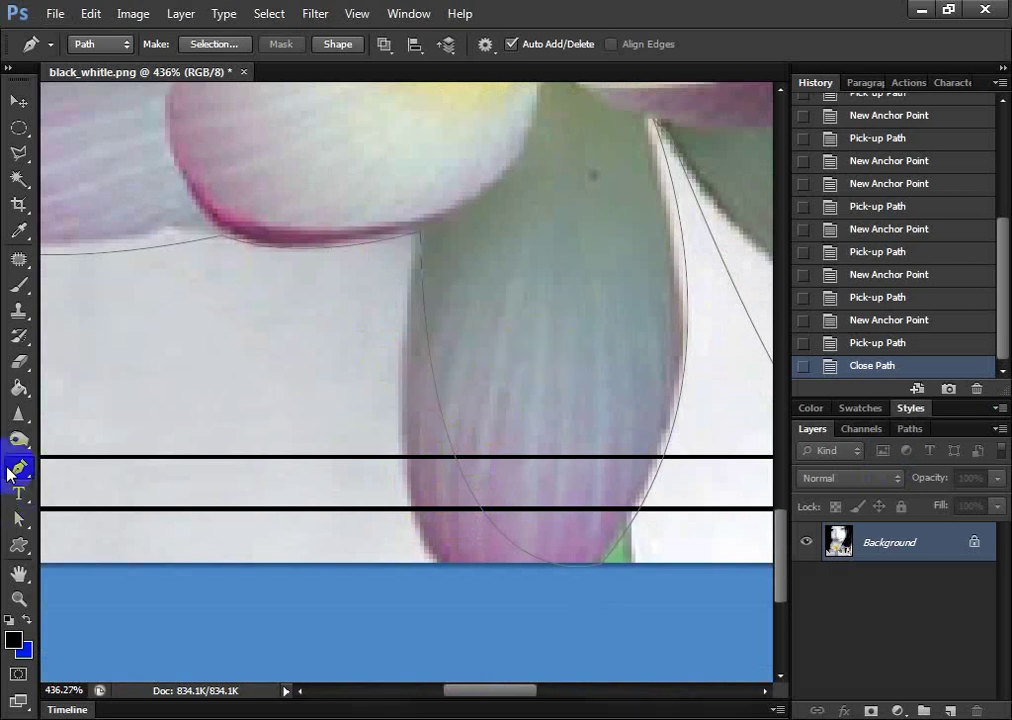
# Select the Add Anchor Point Tool from the pen tool flyout
pyautogui.moveTo(18, 467)
pyautogui.mouseDown()
pyautogui.moveTo(124, 465)
pyautogui.moveTo(148, 502)
pyautogui.mouseUp()
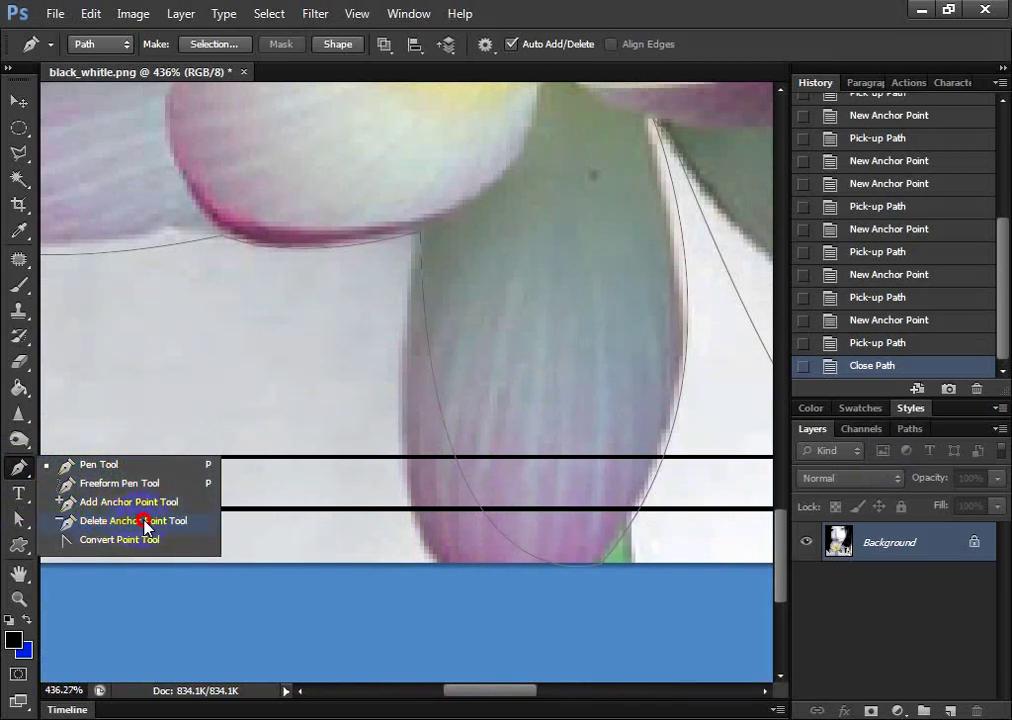
pyautogui.moveTo(195, 527); pyautogui.dragTo(195, 527)
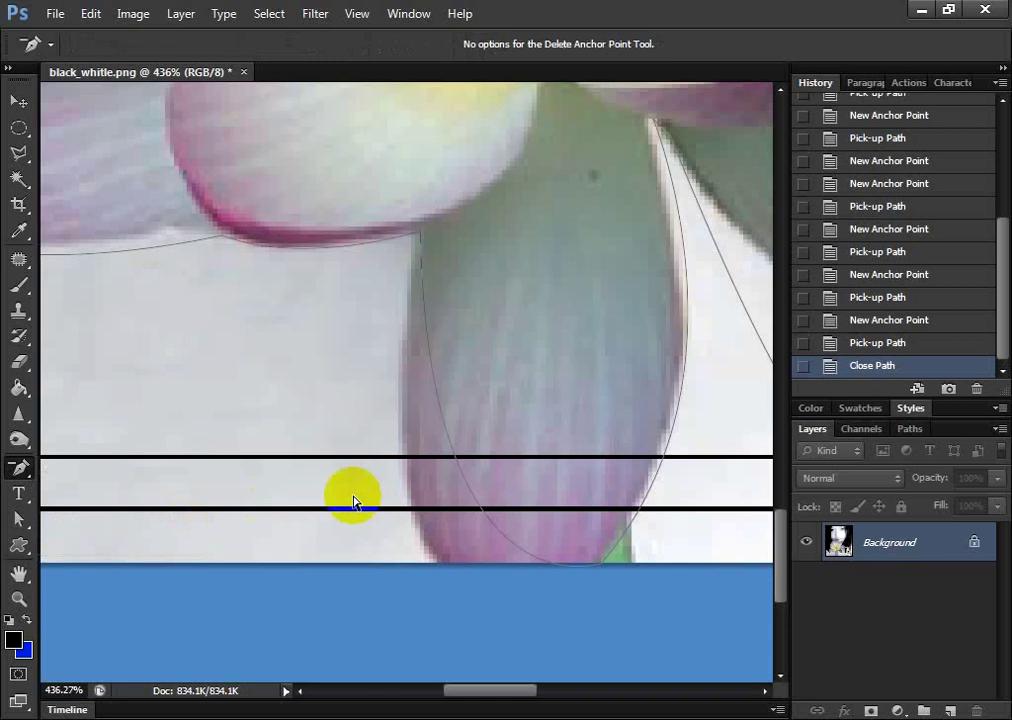
pyautogui.moveTo(70, 472)
pyautogui.mouseDown()
pyautogui.moveTo(155, 497)
pyautogui.moveTo(131, 507)
pyautogui.mouseUp()
pyautogui.scroll(-1, 300, 450)
pyautogui.scroll(-2, 319, 436)
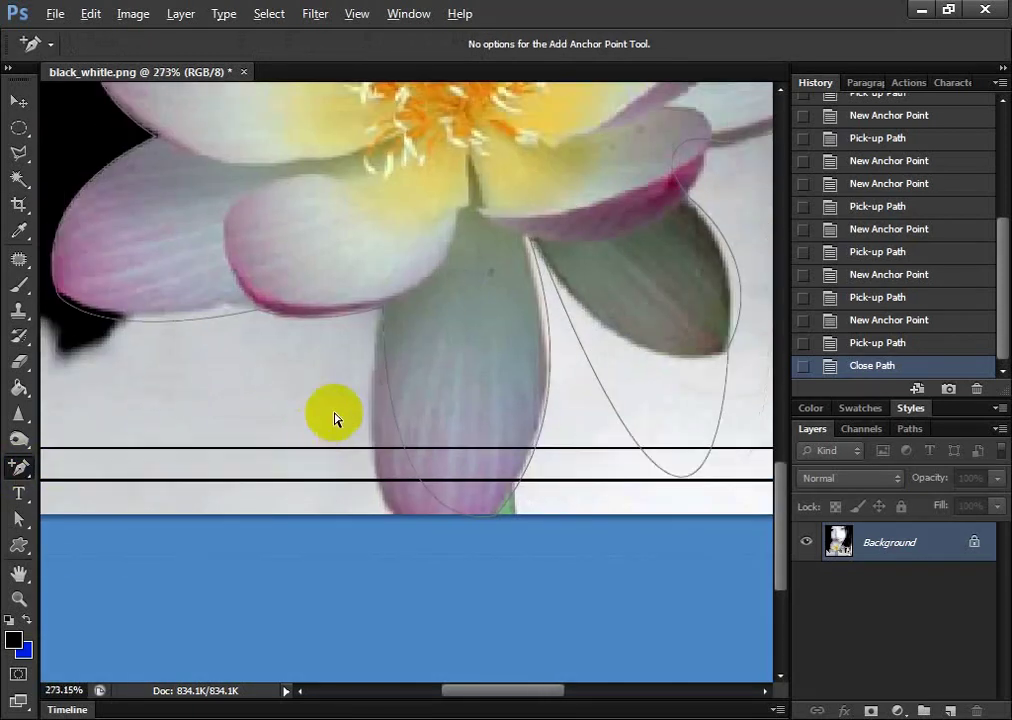
pyautogui.scroll(2, 407, 463)
pyautogui.scroll(1, 394, 439)
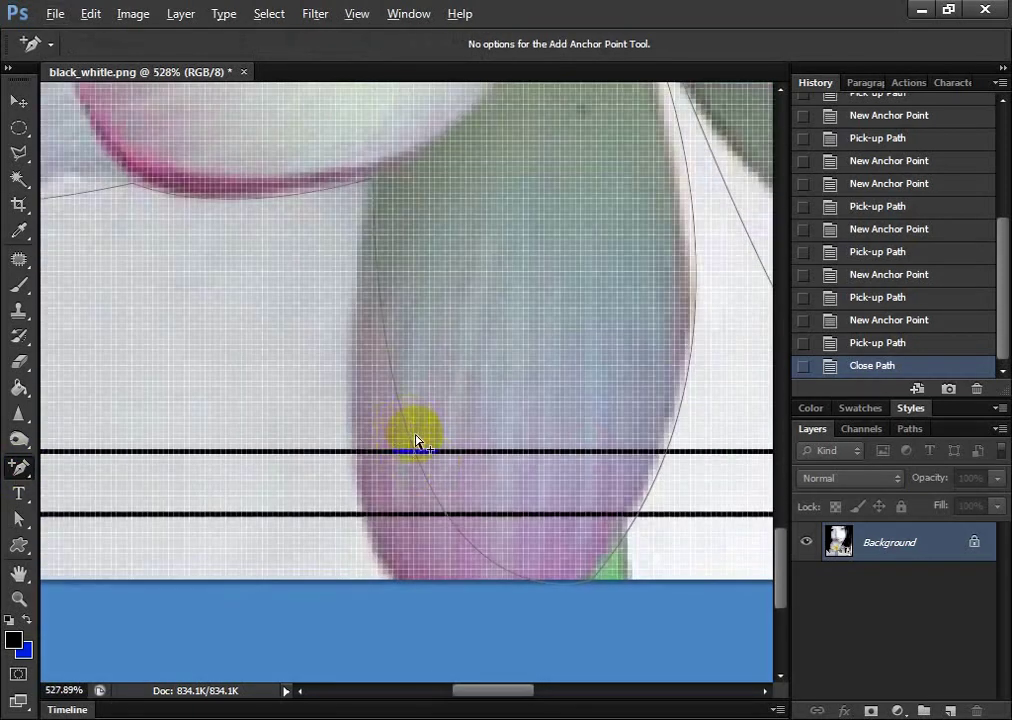
pyautogui.scroll(-2, 415, 440)
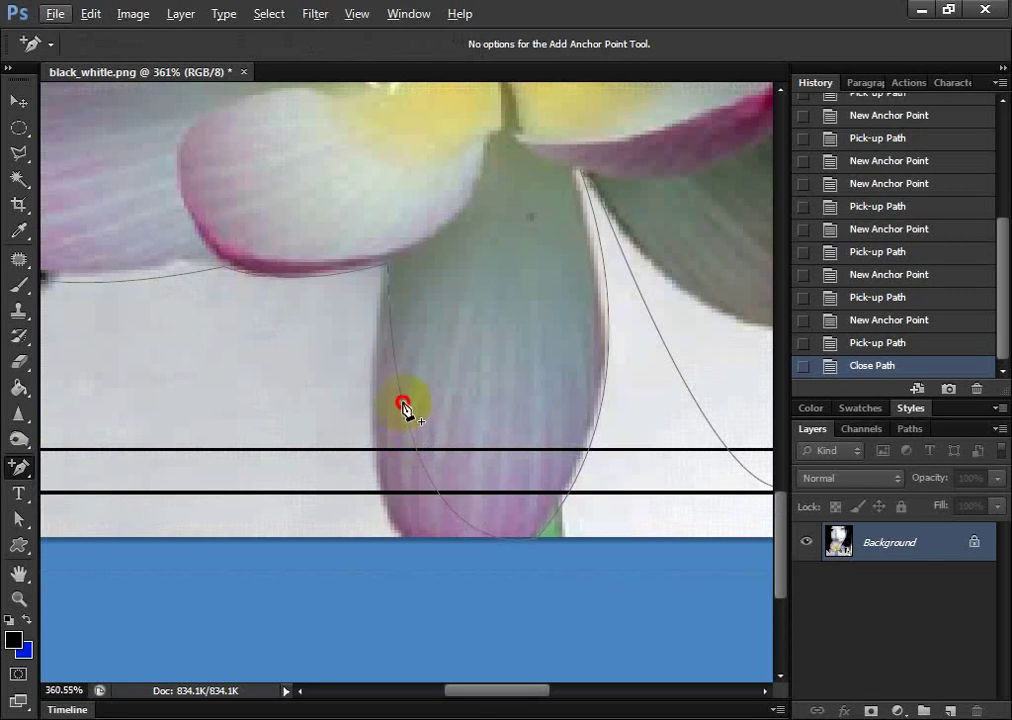
# Add and drag anchor points so the path fits the lower petal's left and upper-left edge
pyautogui.click(402, 405)
pyautogui.moveTo(403, 407); pyautogui.dragTo(370, 421)
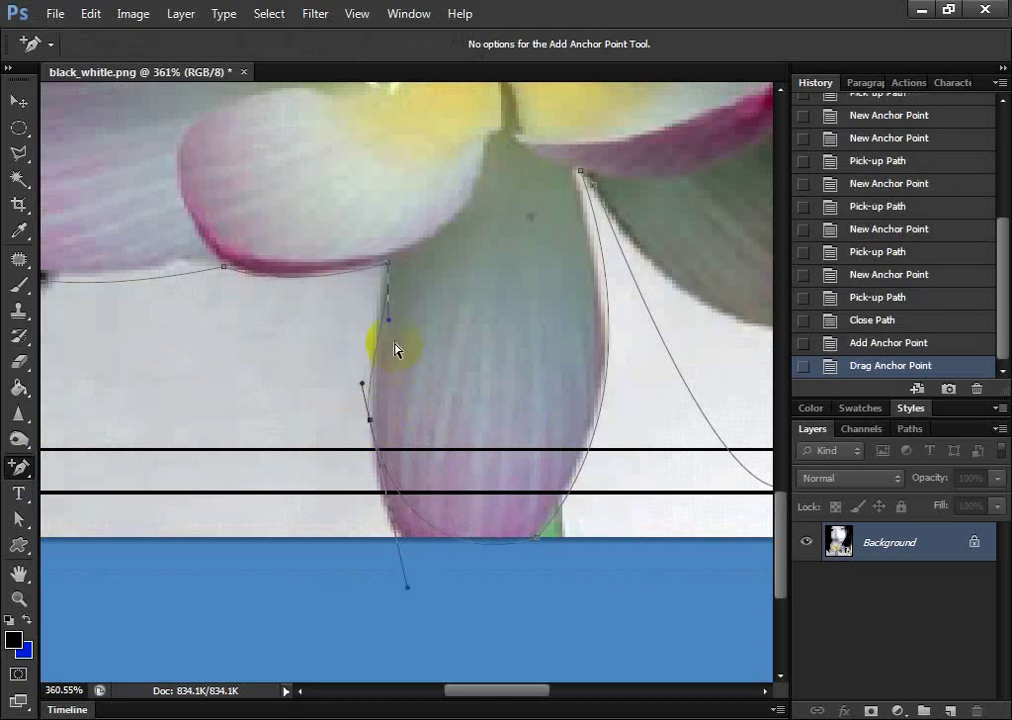
pyautogui.scroll(1, 385, 325)
pyautogui.scroll(4, 385, 325)
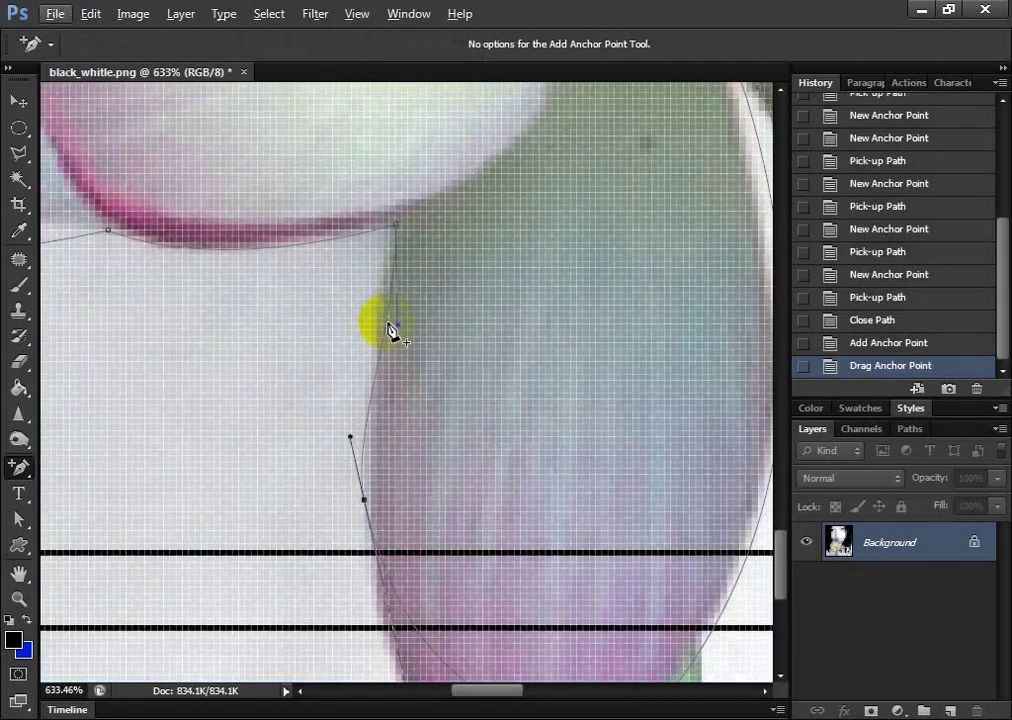
pyautogui.click(387, 327)
pyautogui.moveTo(387, 327); pyautogui.dragTo(394, 292)
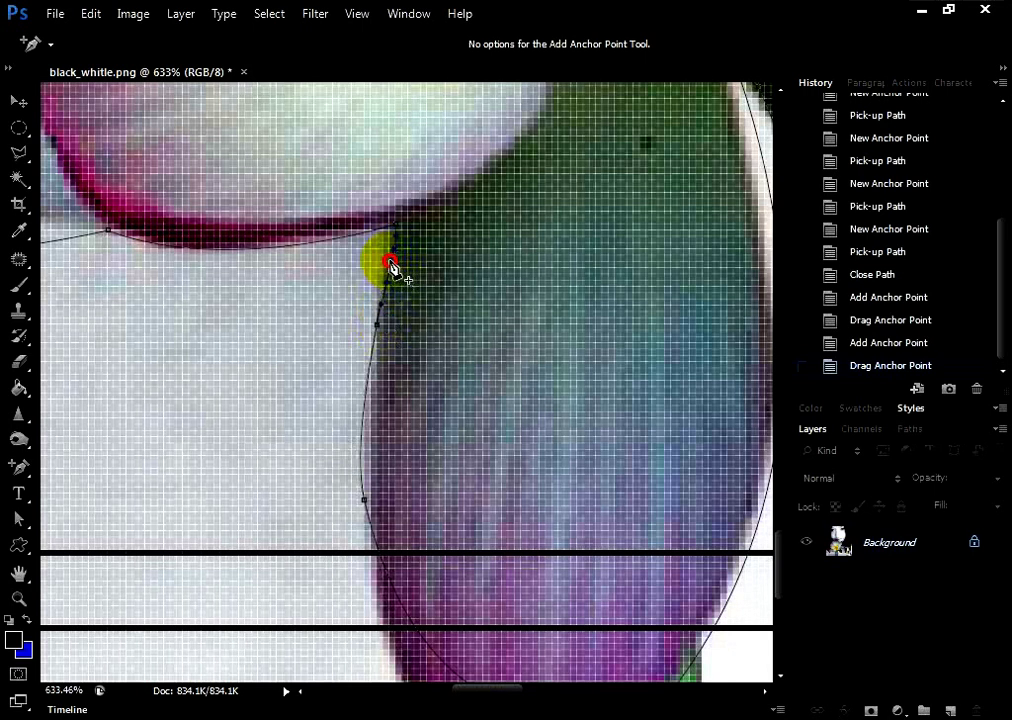
pyautogui.click(390, 264)
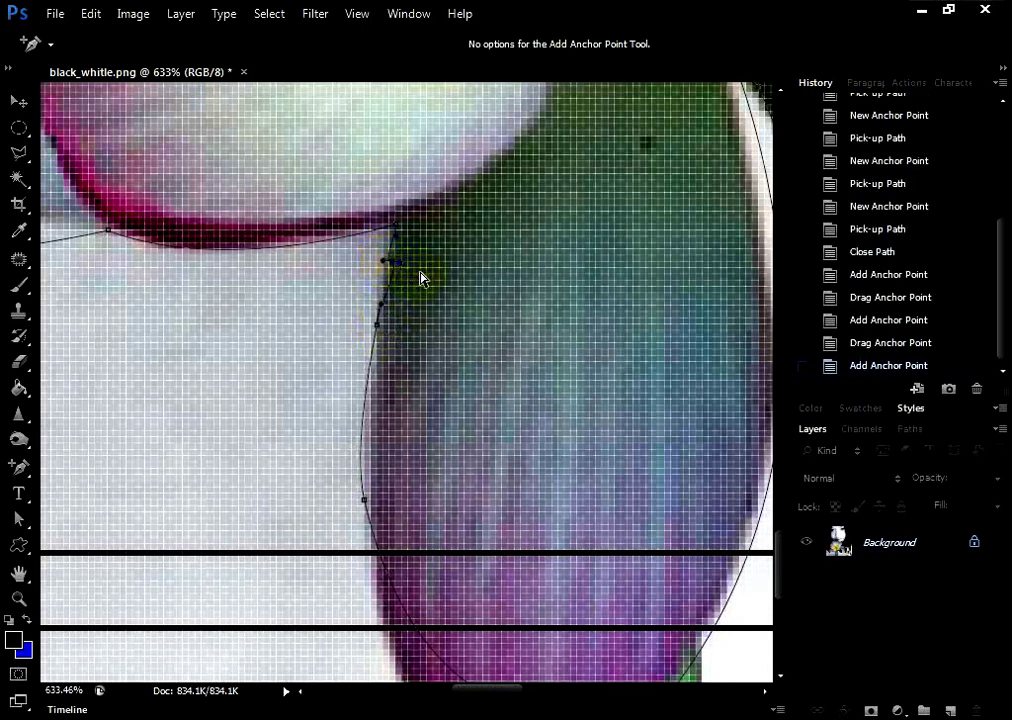
pyautogui.moveTo(382, 264); pyautogui.dragTo(390, 277)
pyautogui.click(393, 278)
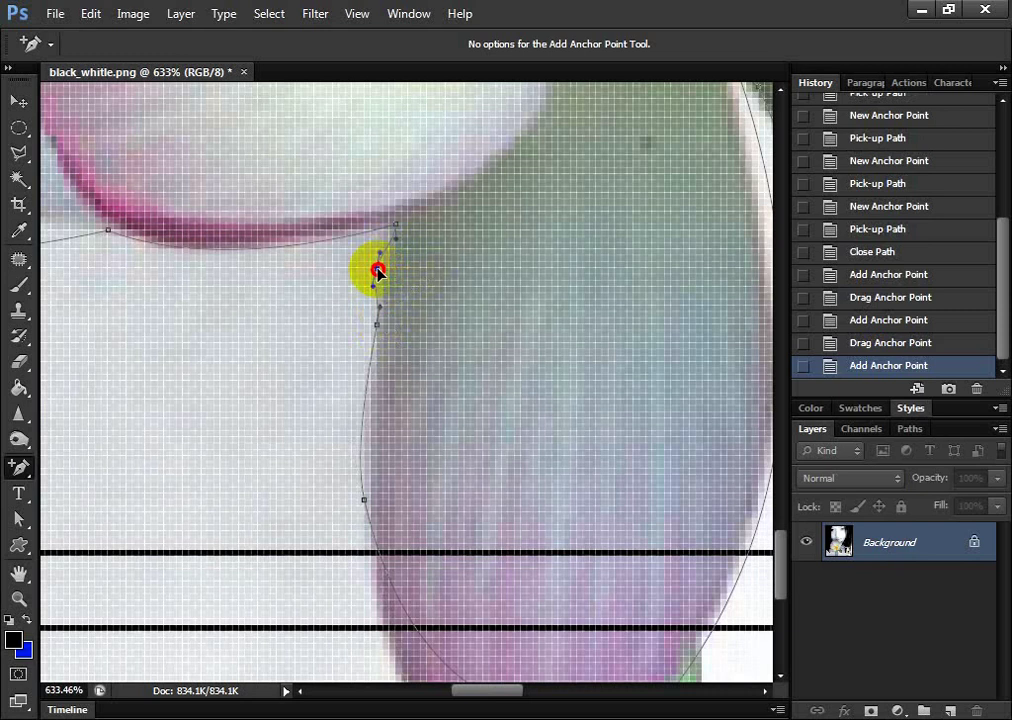
pyautogui.moveTo(378, 272); pyautogui.dragTo(377, 275)
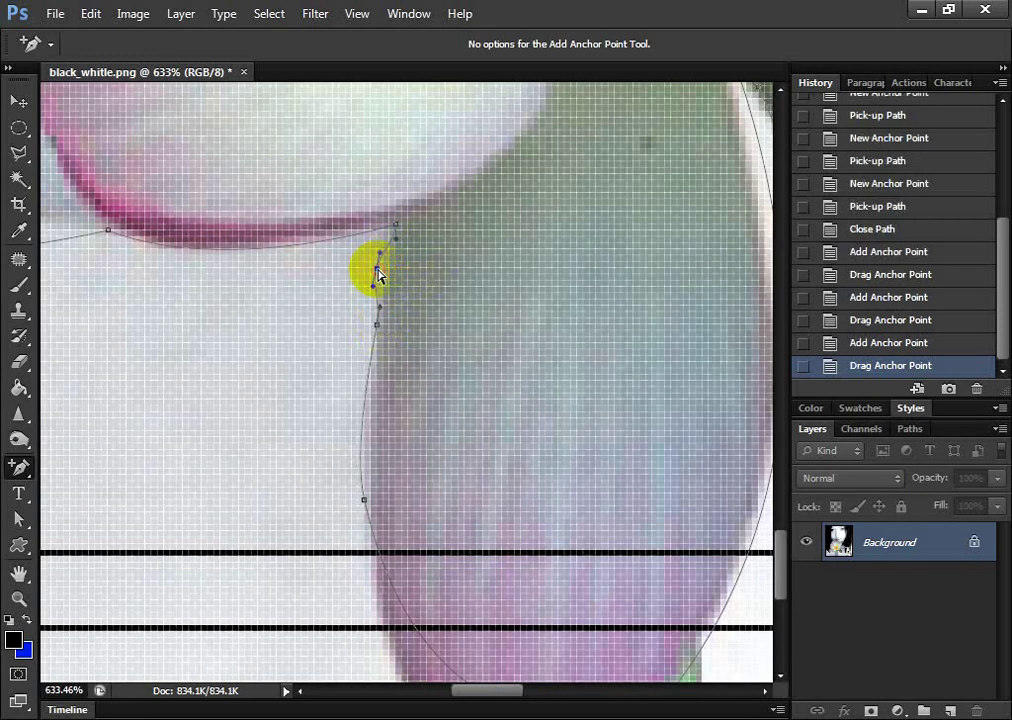
# Add anchors at the petal's lower-left curve and reshape handles to round its bottom-left corner
pyautogui.scroll(-2, 422, 293)
pyautogui.scroll(-3, 287, 312)
pyautogui.scroll(3, 339, 282)
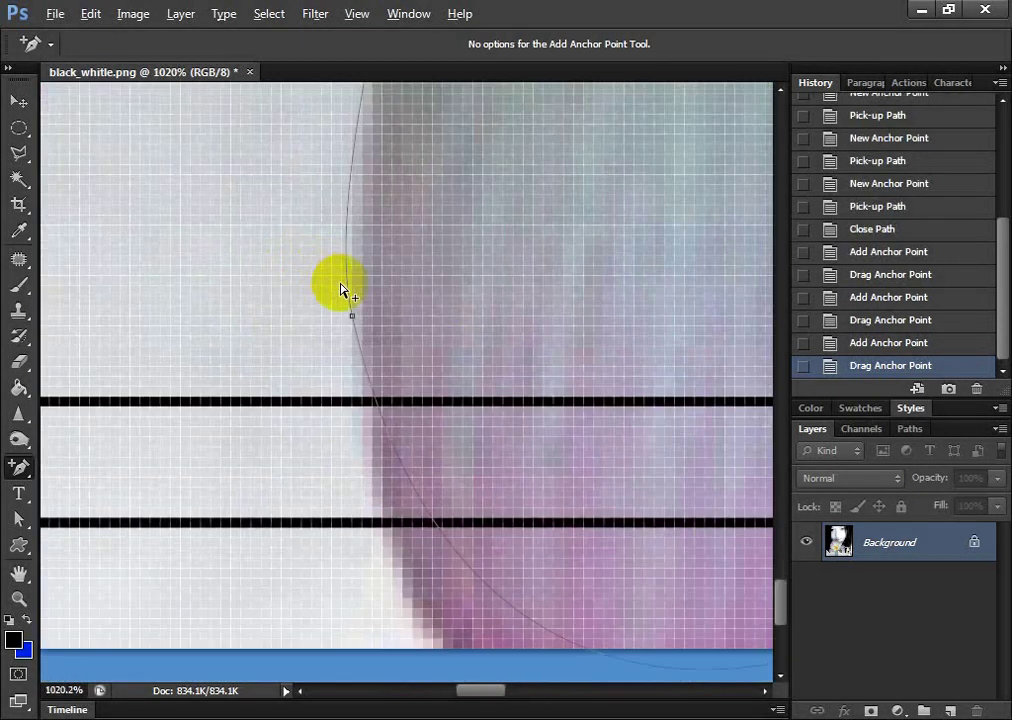
pyautogui.click(352, 222)
pyautogui.moveTo(356, 222); pyautogui.dragTo(352, 215)
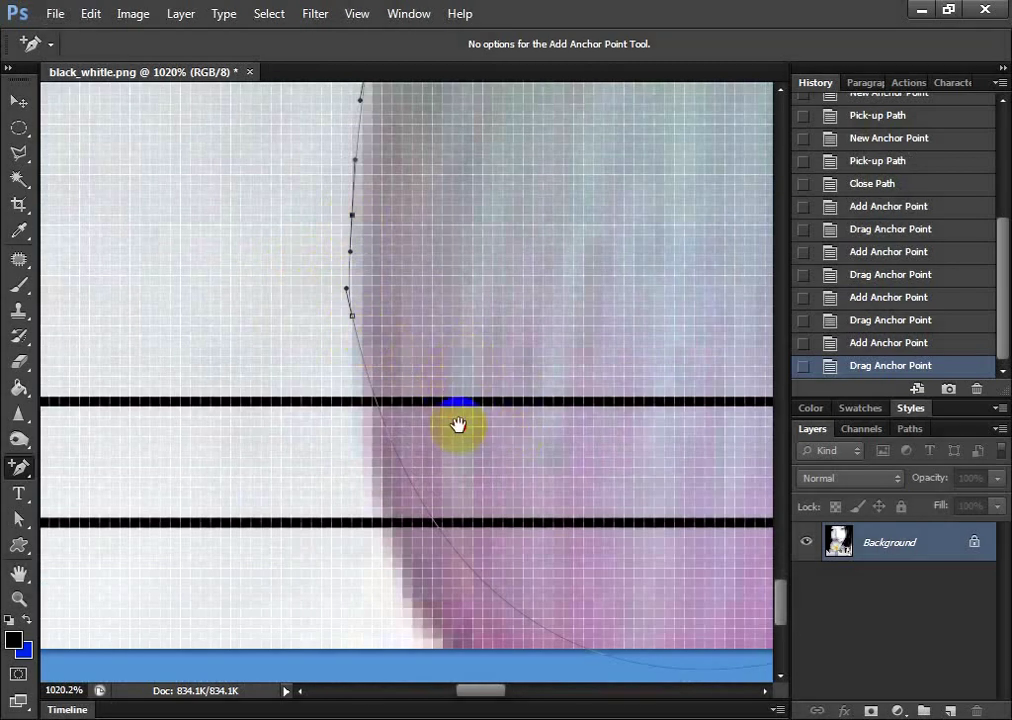
pyautogui.moveTo(458, 413); pyautogui.dragTo(373, 282)
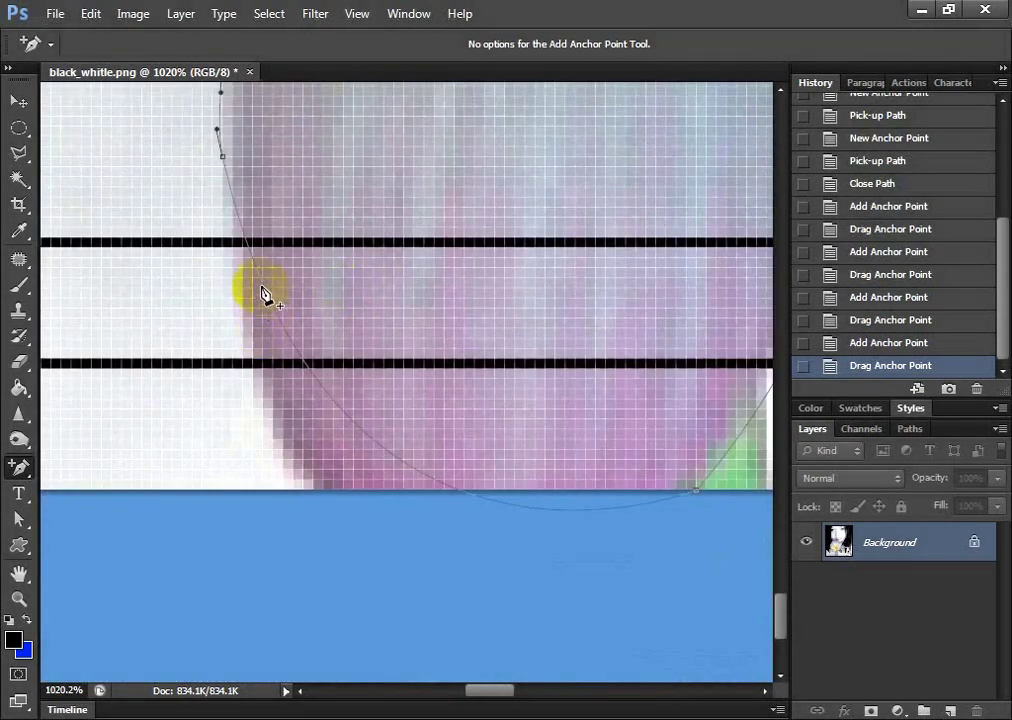
pyautogui.moveTo(237, 289); pyautogui.dragTo(242, 312)
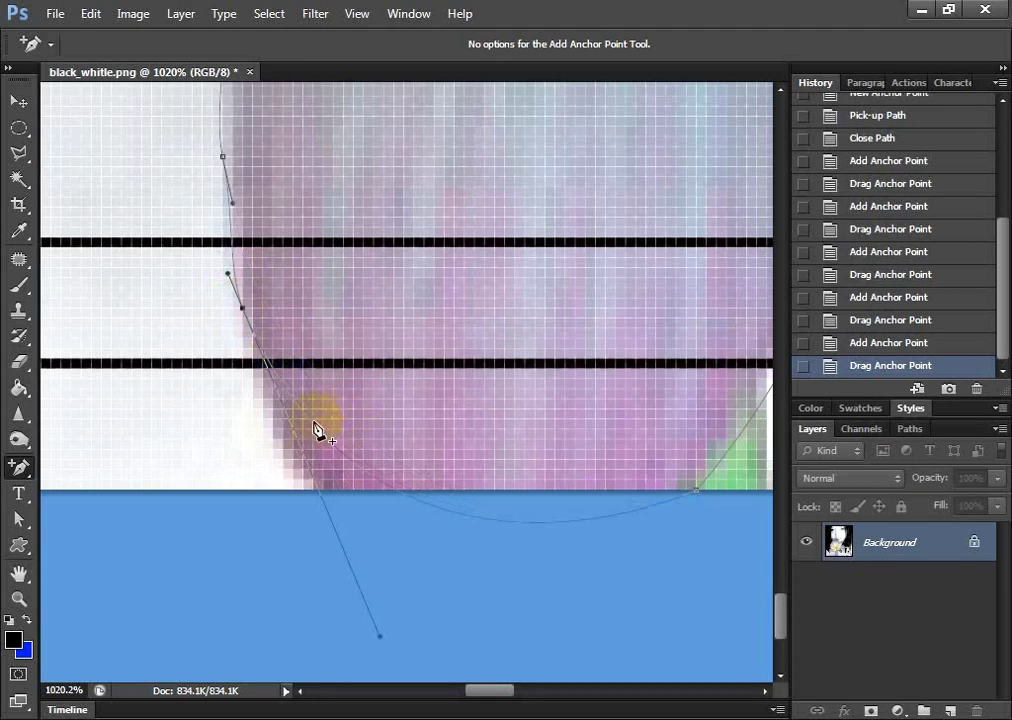
pyautogui.moveTo(322, 437)
pyautogui.mouseDown()
pyautogui.moveTo(257, 441)
pyautogui.moveTo(320, 497)
pyautogui.mouseUp()
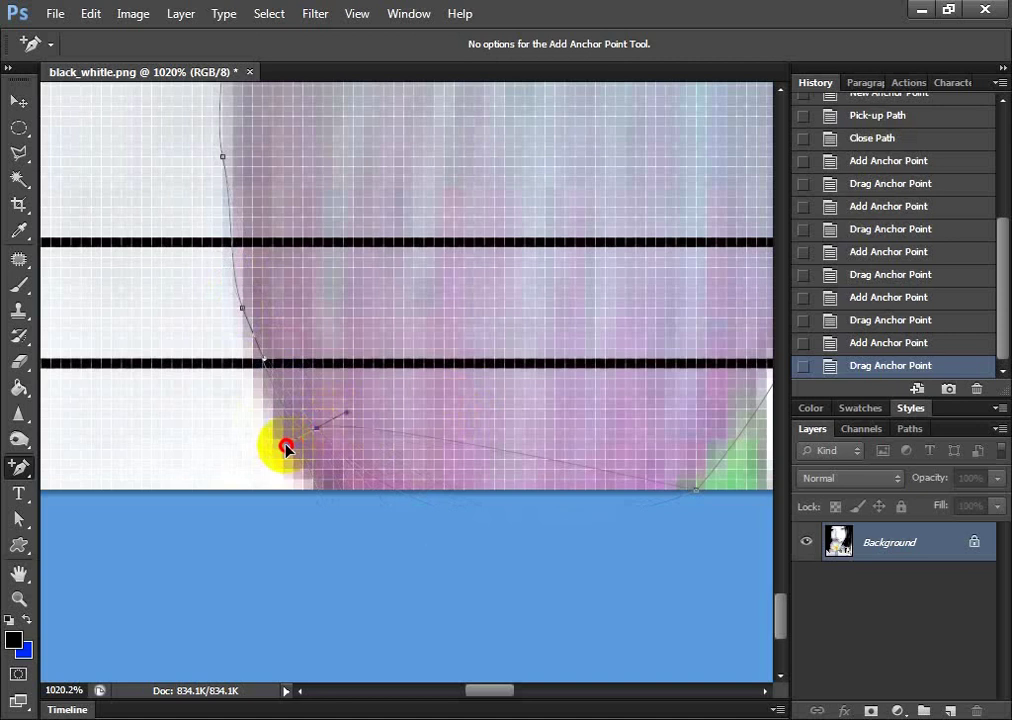
pyautogui.moveTo(294, 443)
pyautogui.mouseDown()
pyautogui.moveTo(284, 451)
pyautogui.moveTo(412, 530)
pyautogui.moveTo(452, 490)
pyautogui.moveTo(436, 556)
pyautogui.moveTo(524, 522)
pyautogui.moveTo(566, 536)
pyautogui.mouseUp()
pyautogui.hotkey('ctrl', 'z')
pyautogui.click(316, 436)
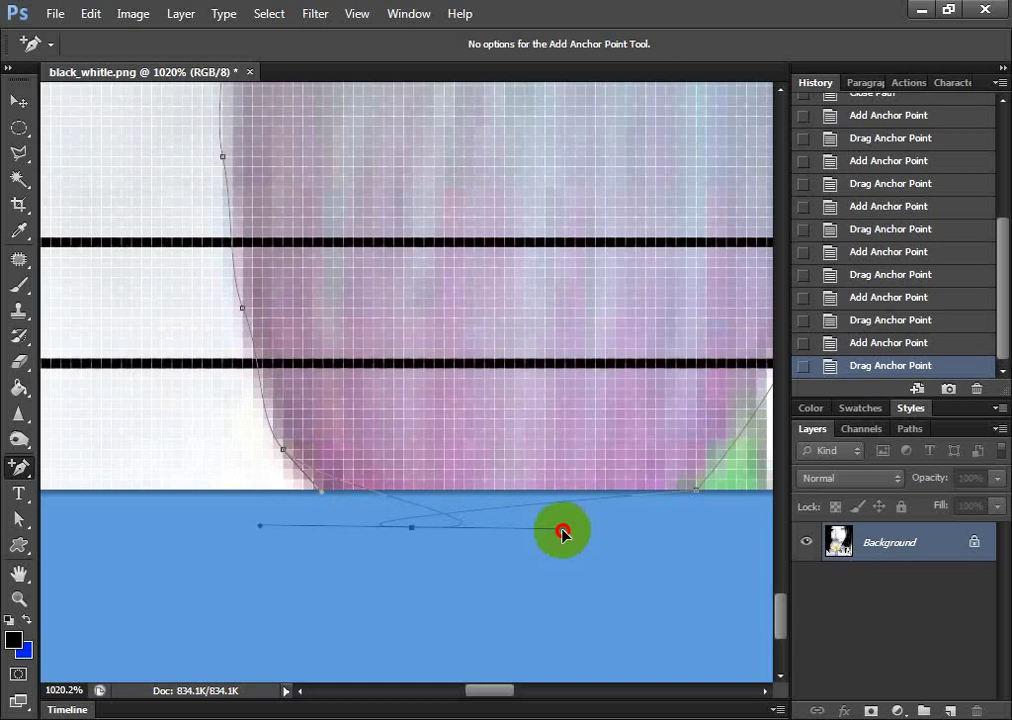
pyautogui.moveTo(562, 532)
pyautogui.mouseDown()
pyautogui.moveTo(370, 416)
pyautogui.moveTo(270, 428)
pyautogui.moveTo(131, 537)
pyautogui.moveTo(522, 632)
pyautogui.moveTo(515, 454)
pyautogui.moveTo(398, 326)
pyautogui.moveTo(314, 346)
pyautogui.mouseUp()
pyautogui.click(316, 355)
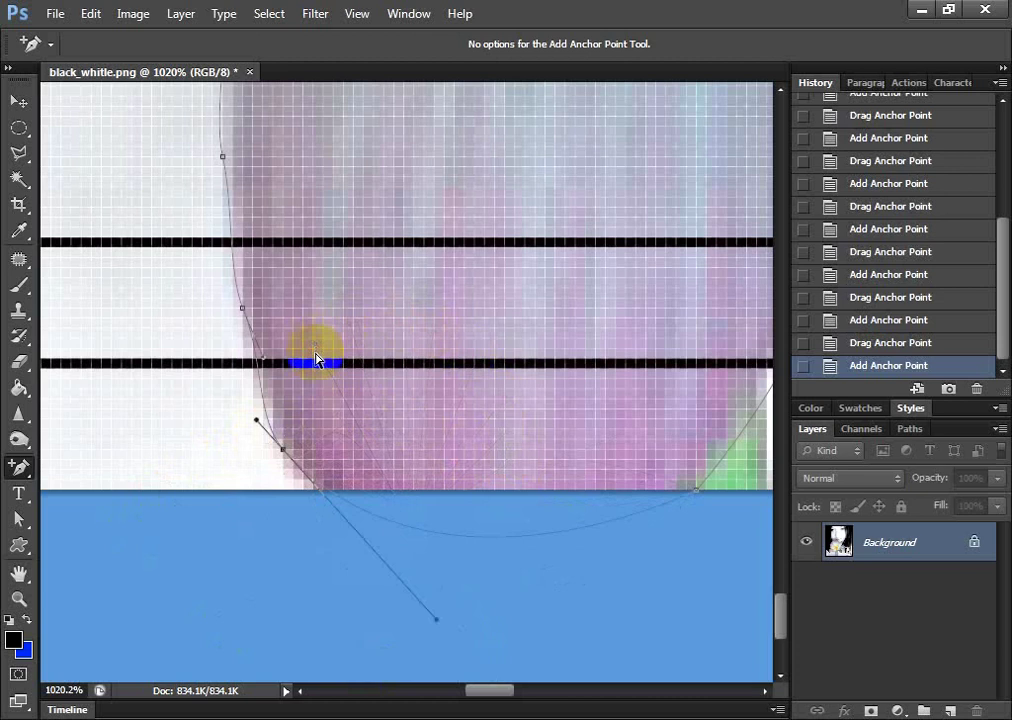
# Add and position anchors along the petal's bottom edge so the path hugs it
pyautogui.click(400, 524)
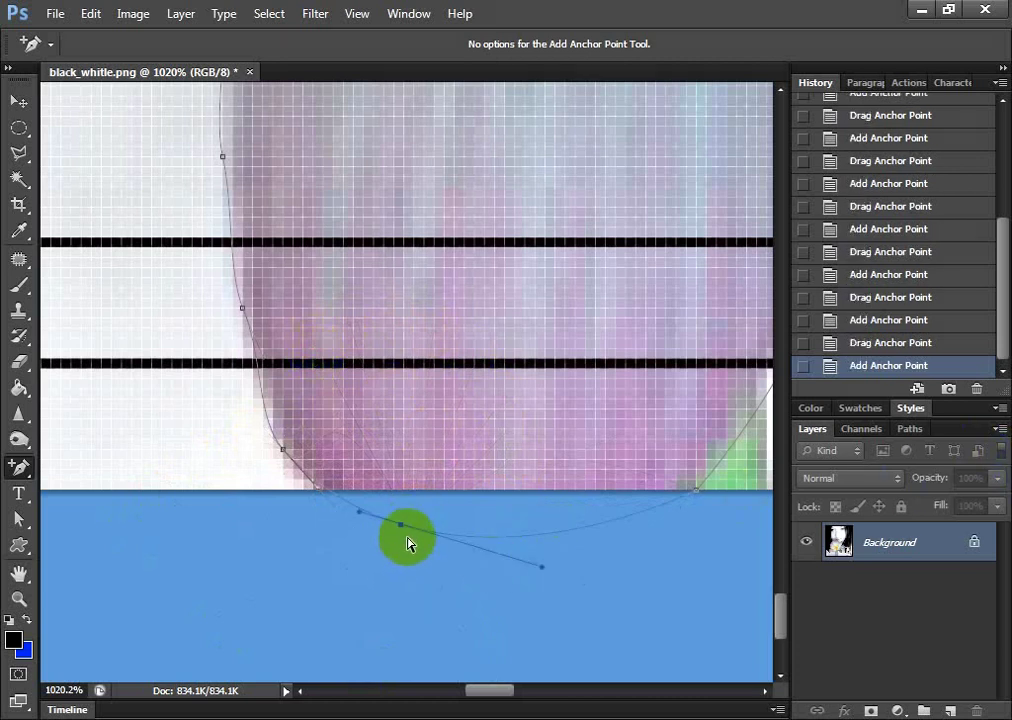
pyautogui.moveTo(401, 524)
pyautogui.mouseDown()
pyautogui.moveTo(405, 514)
pyautogui.moveTo(377, 505)
pyautogui.moveTo(375, 518)
pyautogui.mouseUp()
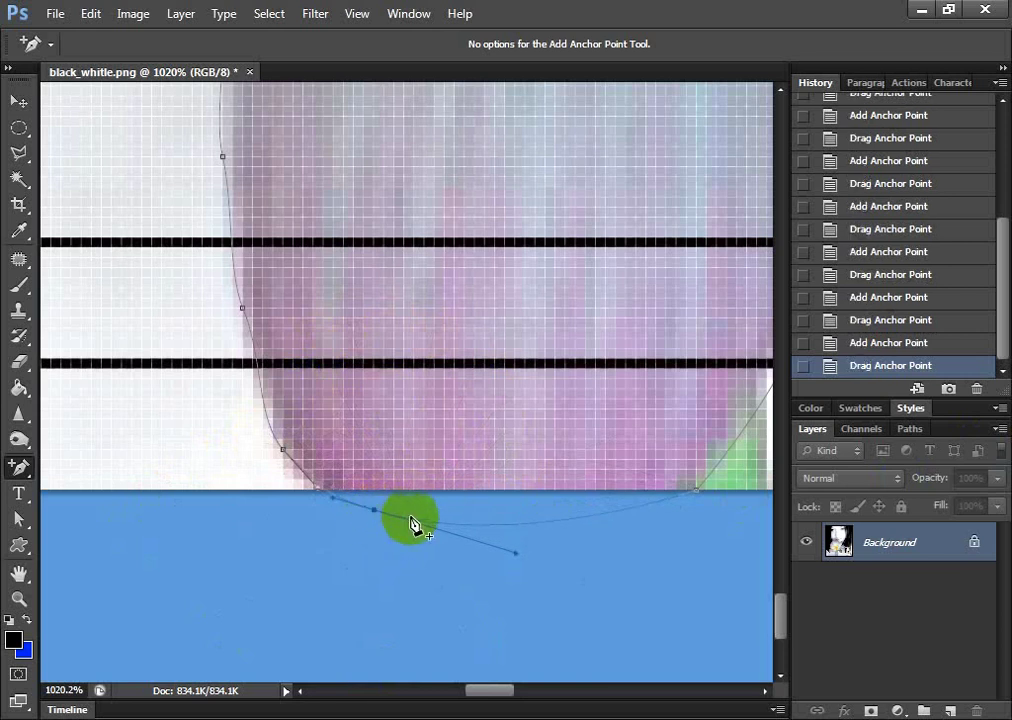
pyautogui.click(421, 522)
pyautogui.moveTo(424, 525); pyautogui.dragTo(433, 491)
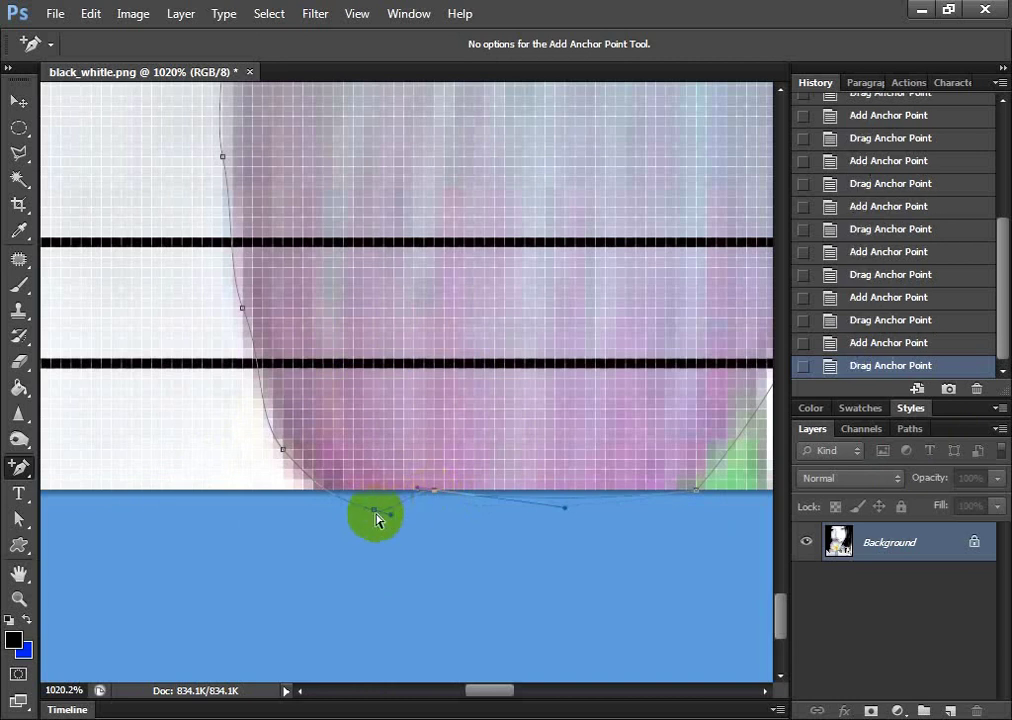
pyautogui.click(363, 513)
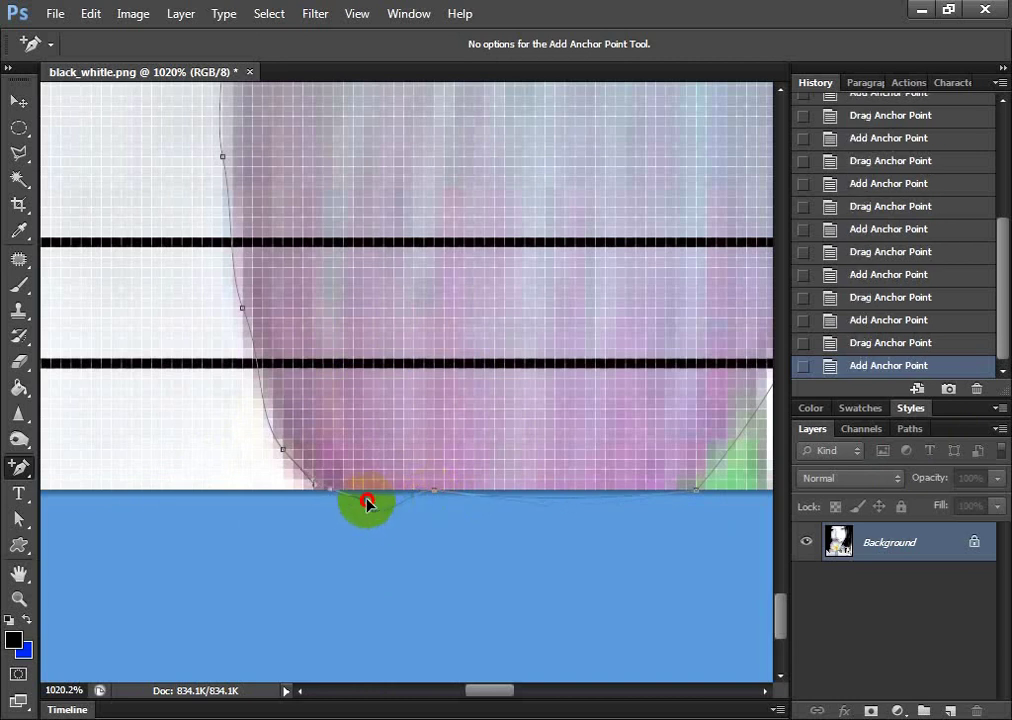
pyautogui.moveTo(367, 503)
pyautogui.mouseDown()
pyautogui.moveTo(377, 522)
pyautogui.moveTo(381, 500)
pyautogui.moveTo(364, 509)
pyautogui.mouseUp()
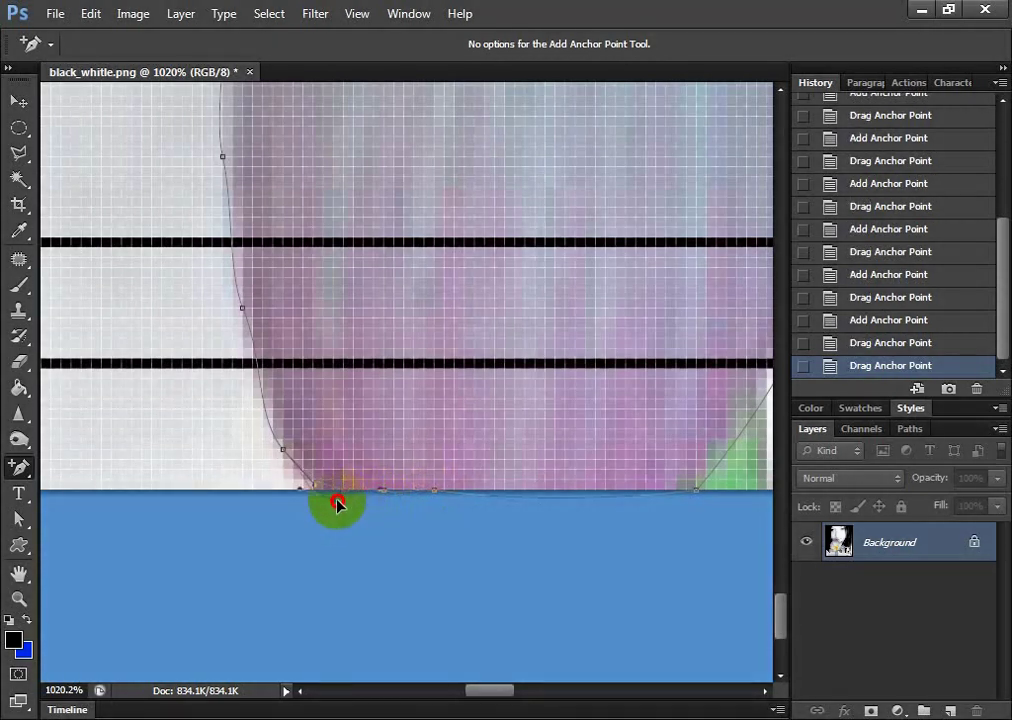
pyautogui.moveTo(341, 501); pyautogui.dragTo(346, 494)
# Reshape the bottom-right curve and add an anchor tucking the path against the petal's lower-right edge
pyautogui.hscroll(3, 697, 509)
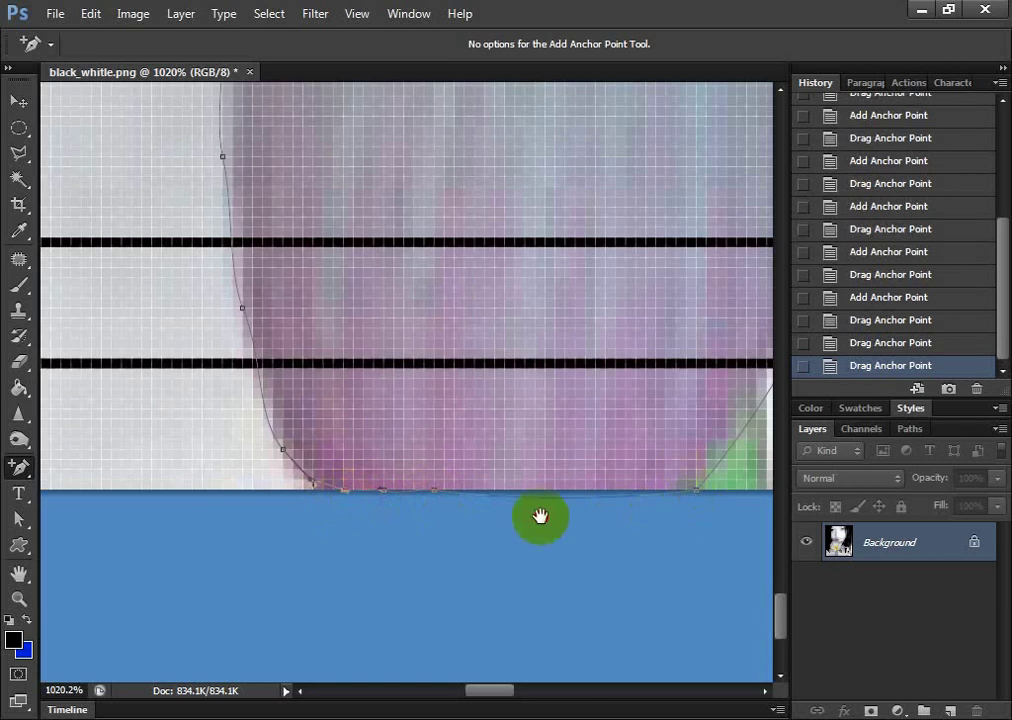
pyautogui.scroll(2, 542, 517)
pyautogui.click(335, 564)
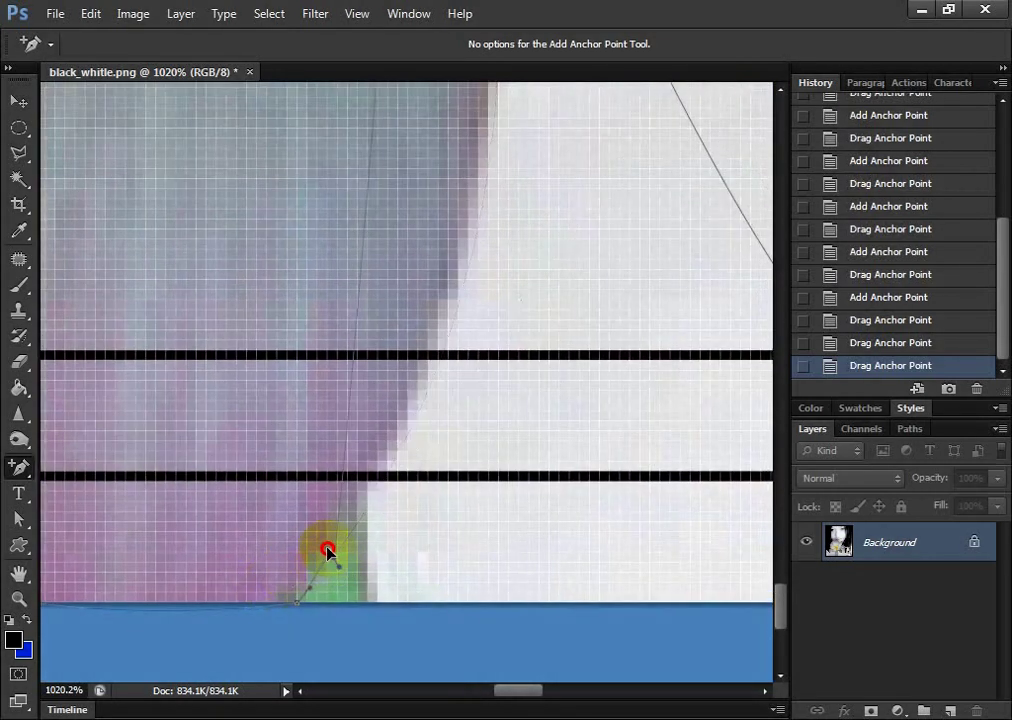
pyautogui.moveTo(338, 566); pyautogui.dragTo(330, 552)
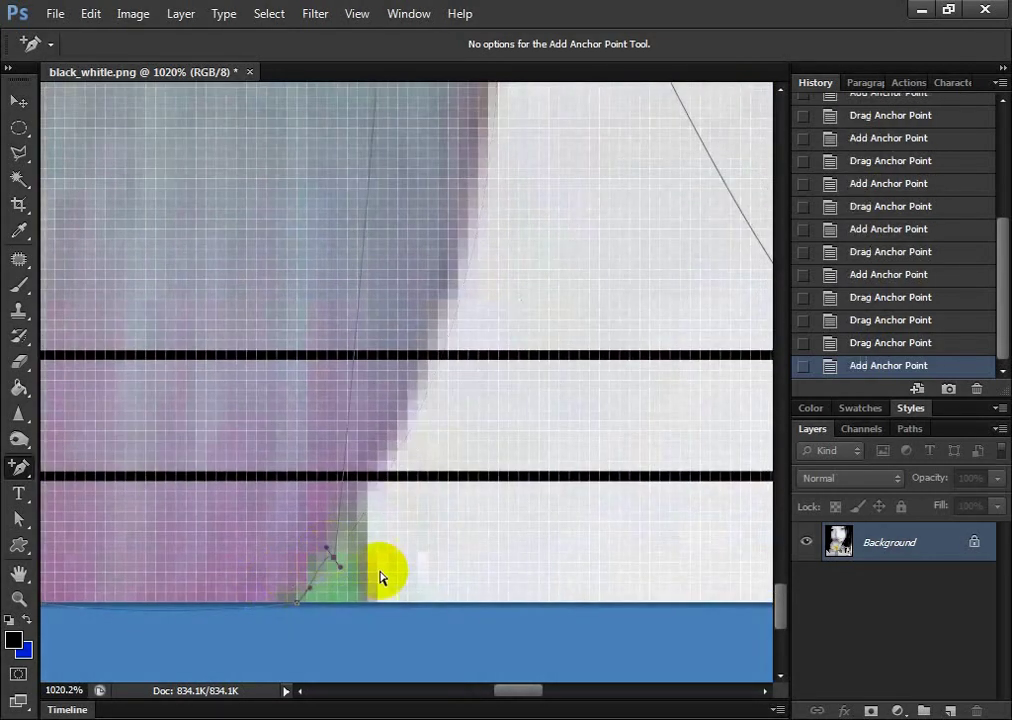
pyautogui.click(331, 552)
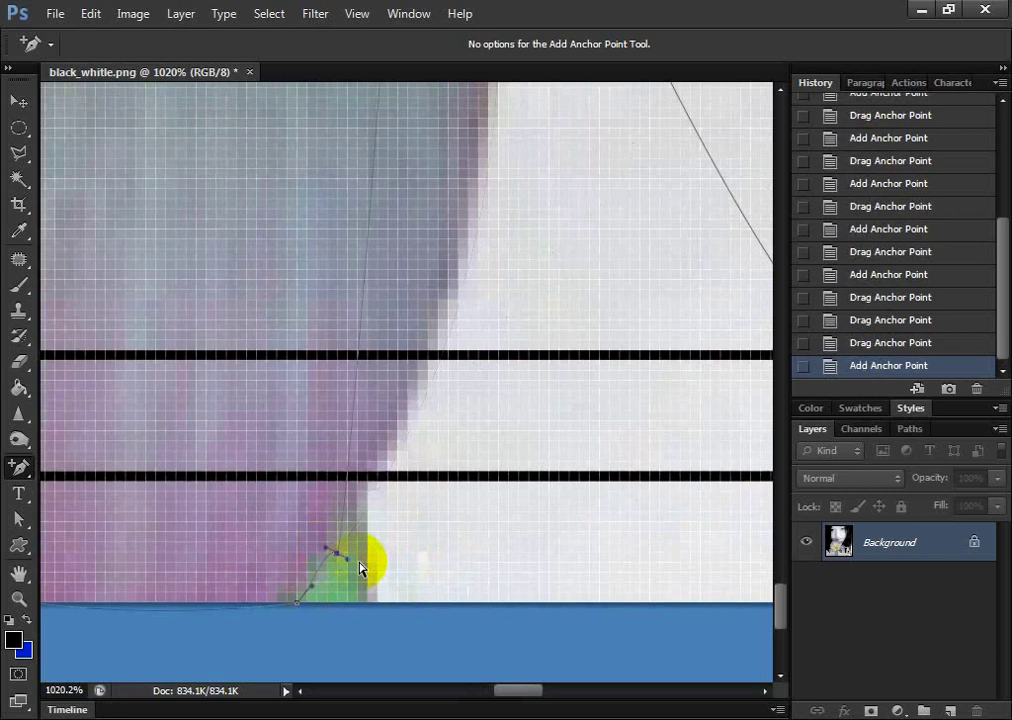
pyautogui.click(341, 551)
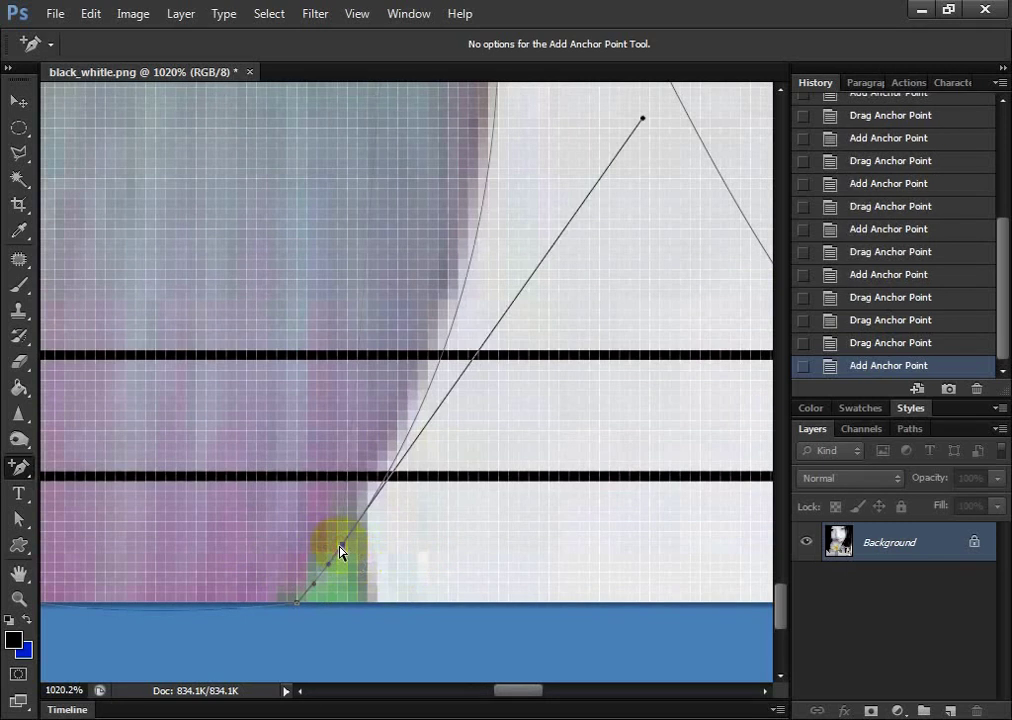
pyautogui.moveTo(341, 551); pyautogui.dragTo(330, 537)
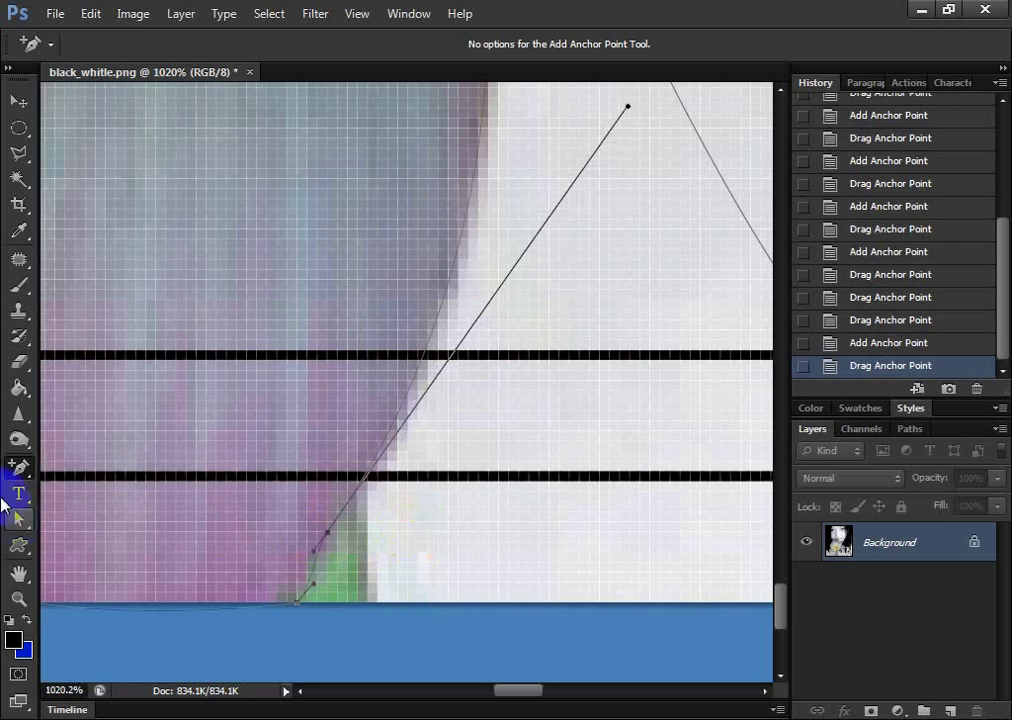
pyautogui.moveTo(18, 466); pyautogui.dragTo(105, 473)
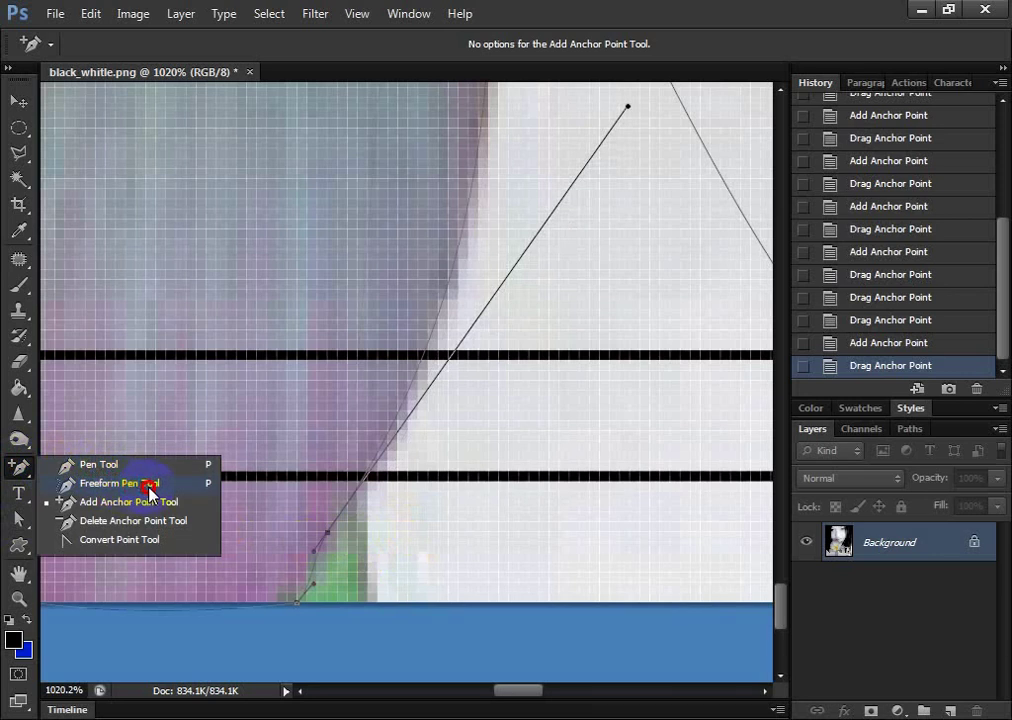
# Switch to the Freeform Pen, then add and delete anchors on the path near the stem
pyautogui.moveTo(150, 488); pyautogui.dragTo(150, 486)
pyautogui.moveTo(372, 517); pyautogui.dragTo(341, 503)
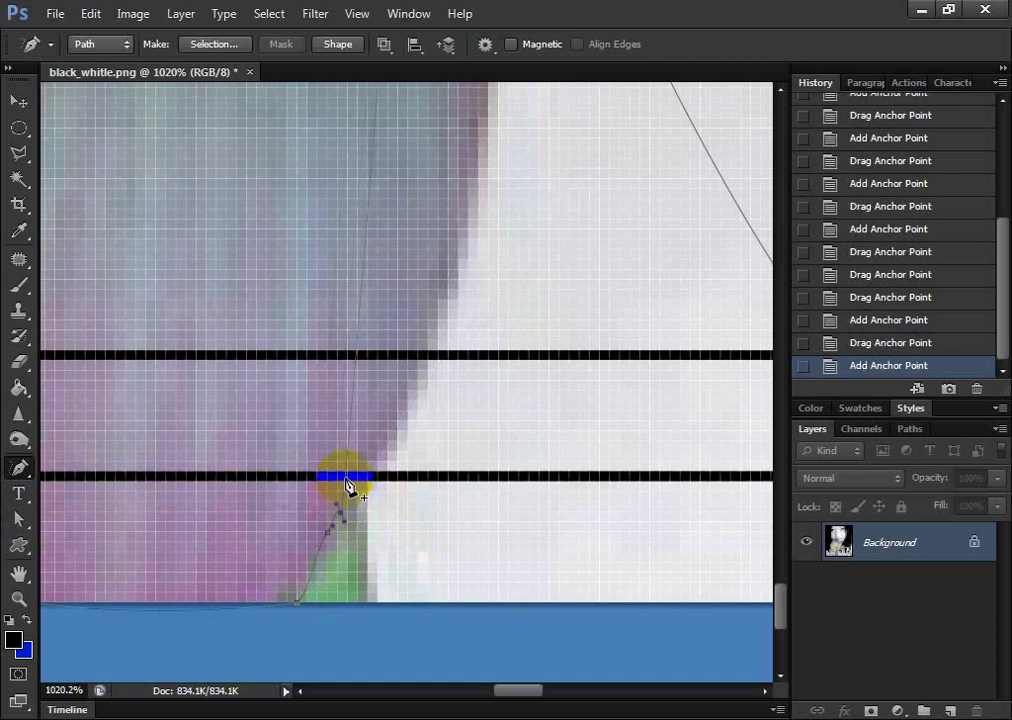
pyautogui.click(347, 484)
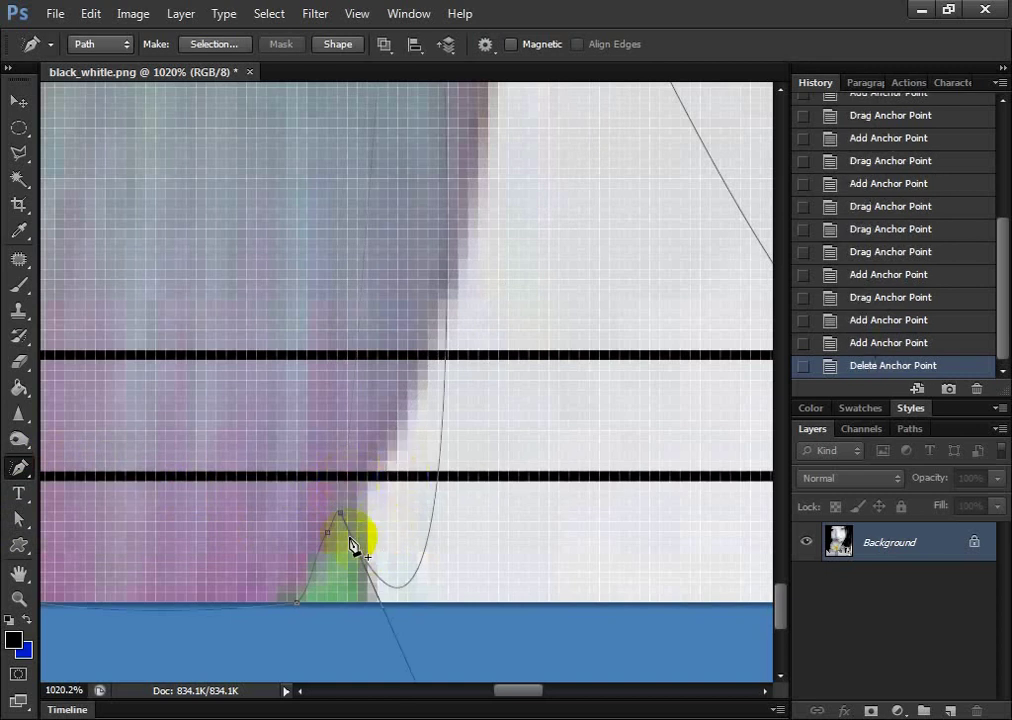
pyautogui.moveTo(338, 517); pyautogui.dragTo(397, 487)
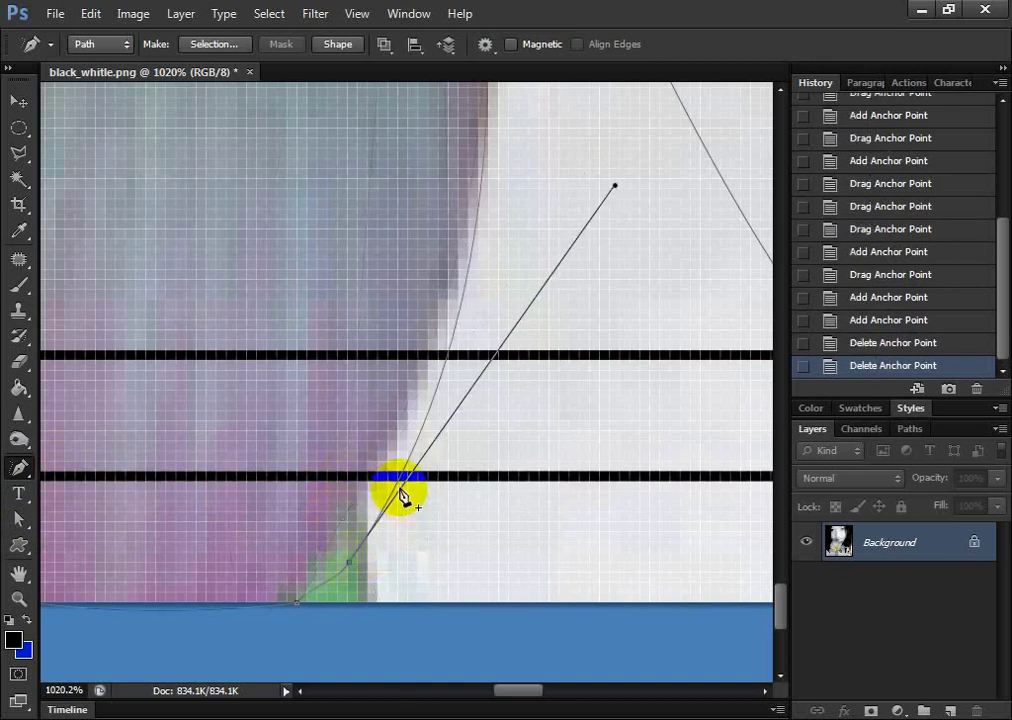
pyautogui.moveTo(397, 487); pyautogui.dragTo(380, 474)
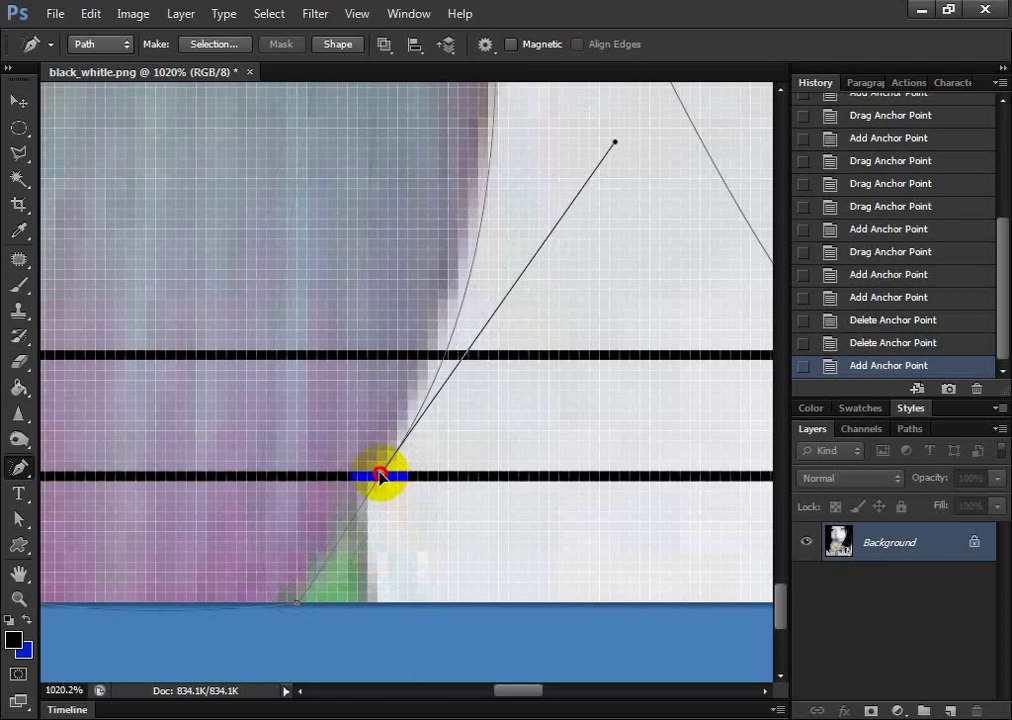
pyautogui.click(380, 474)
# Try another anchor along the petal edge, remove it, and undo an accidental freehand stroke
pyautogui.moveTo(430, 377)
pyautogui.mouseDown()
pyautogui.moveTo(488, 171)
pyautogui.moveTo(452, 140)
pyautogui.mouseUp()
pyautogui.click(452, 140)
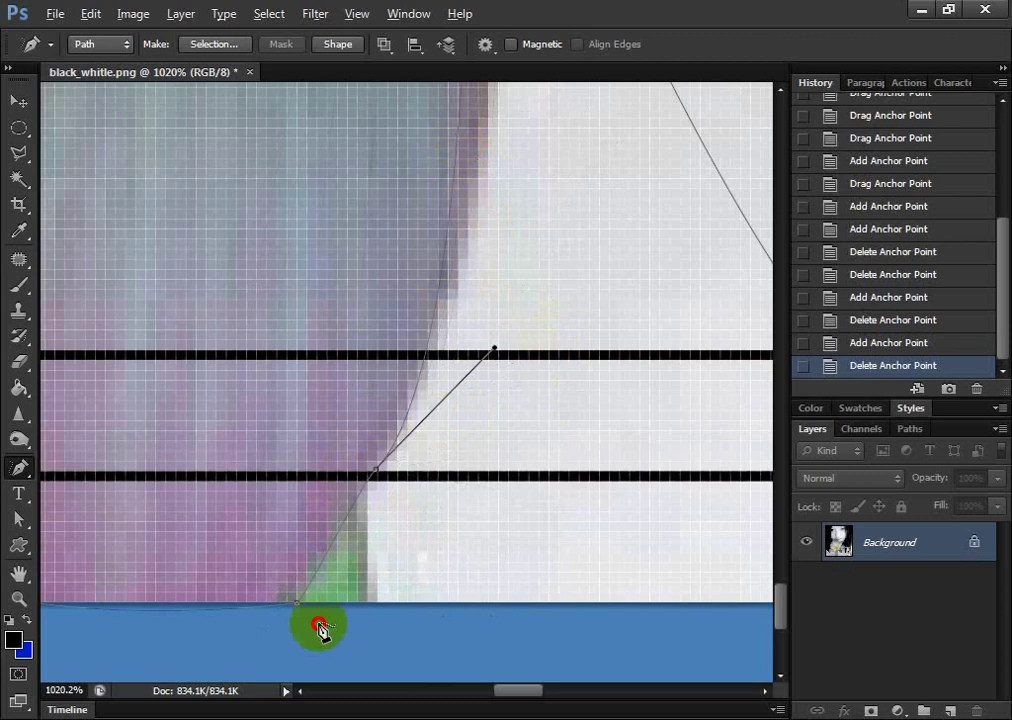
pyautogui.moveTo(270, 680); pyautogui.dragTo(226, 675)
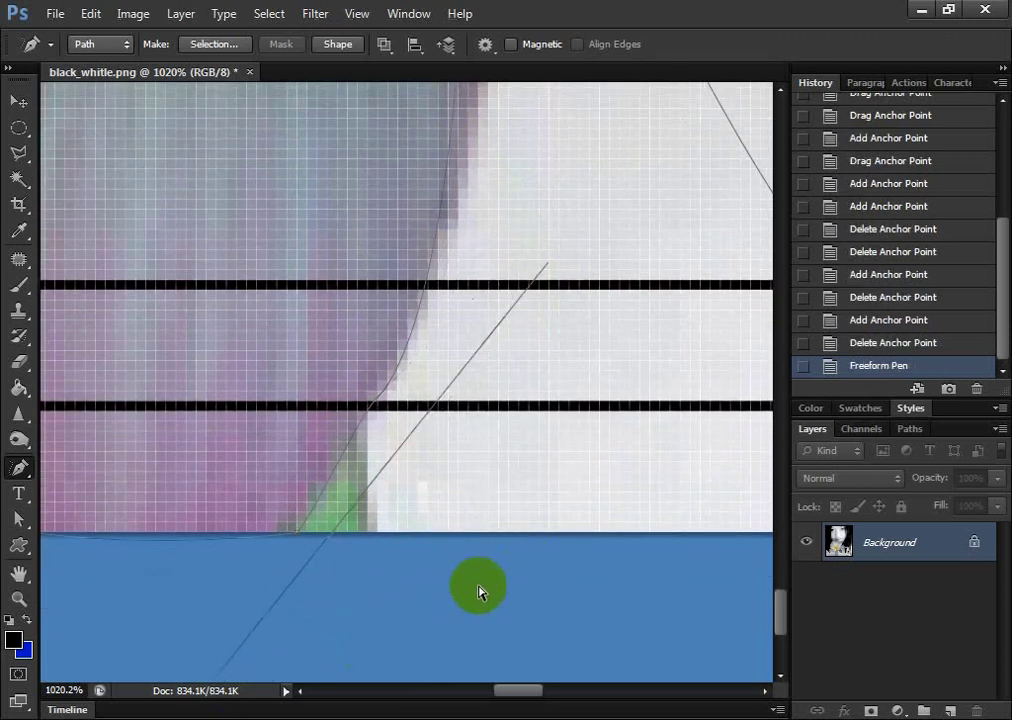
pyautogui.hotkey('ctrl', 'z')
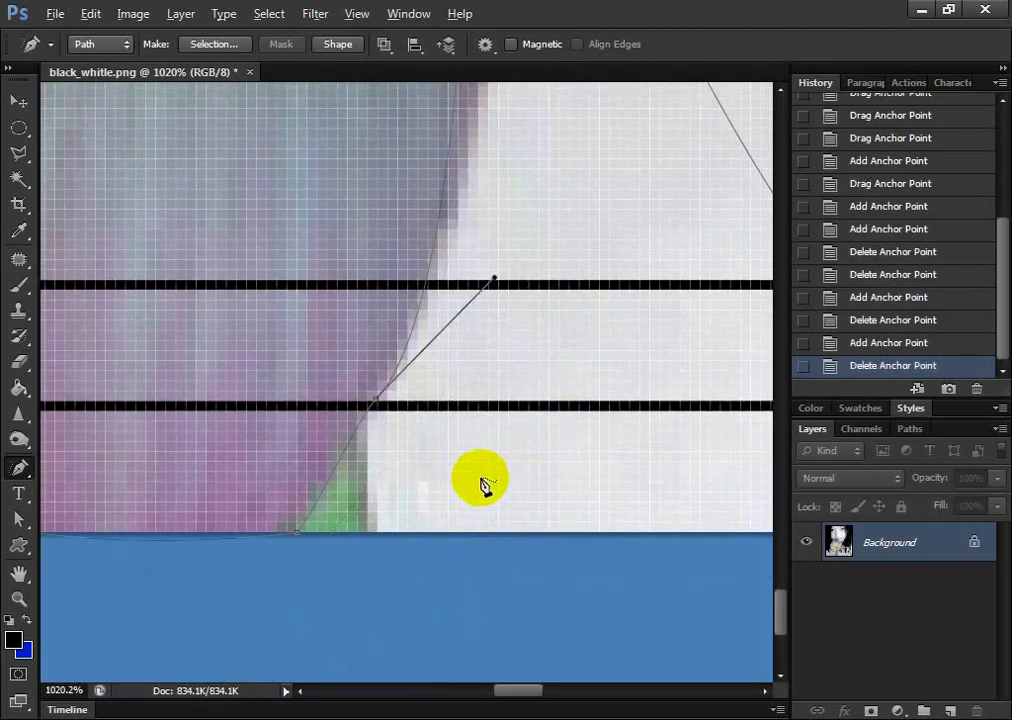
pyautogui.scroll(-3, 481, 487)
pyautogui.scroll(-1, 527, 397)
pyautogui.scroll(5, 228, 610)
# Add an anchor at the leaf's top corner and drag its handle to curve the path
pyautogui.scroll(-1, 648, 465)
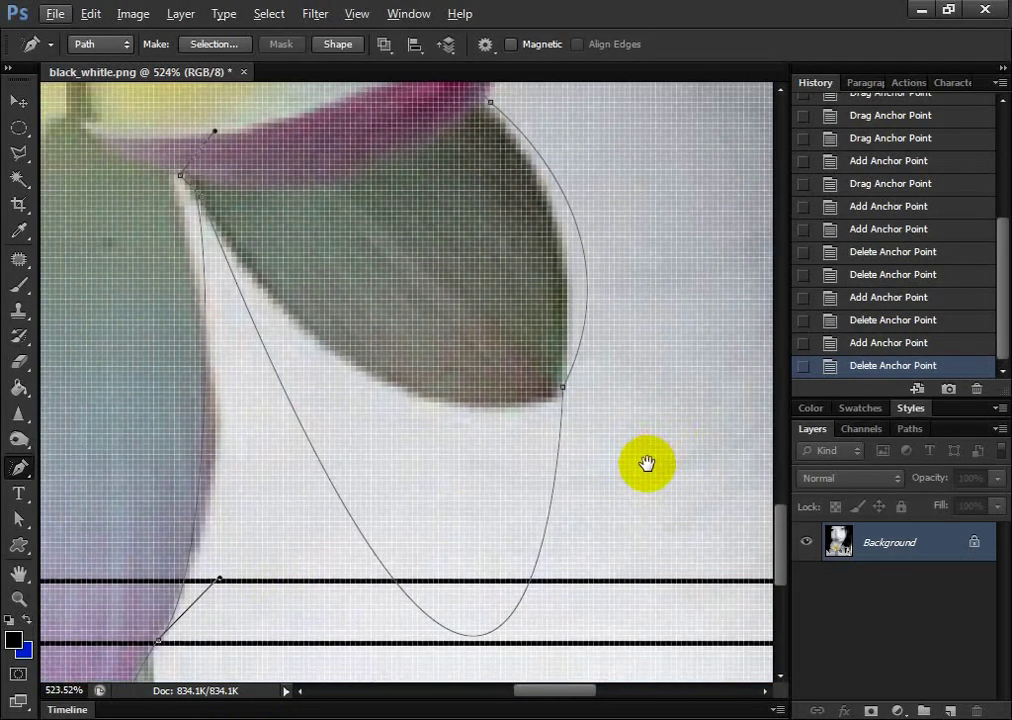
pyautogui.scroll(-1, 632, 458)
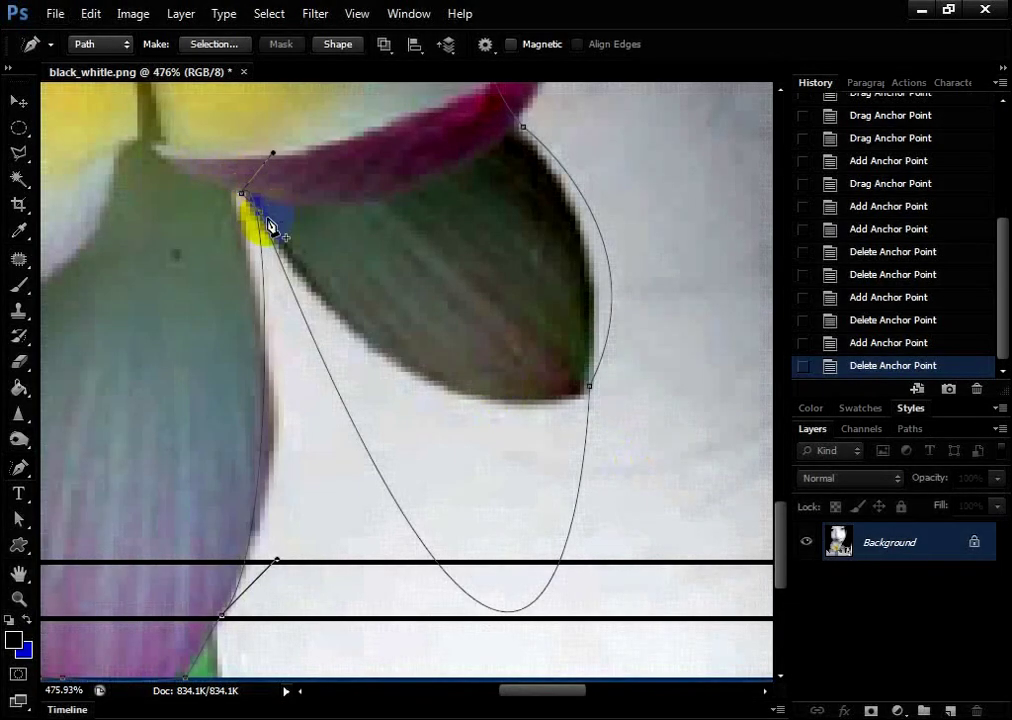
pyautogui.moveTo(268, 226)
pyautogui.mouseDown()
pyautogui.moveTo(241, 174)
pyautogui.moveTo(126, 215)
pyautogui.mouseUp()
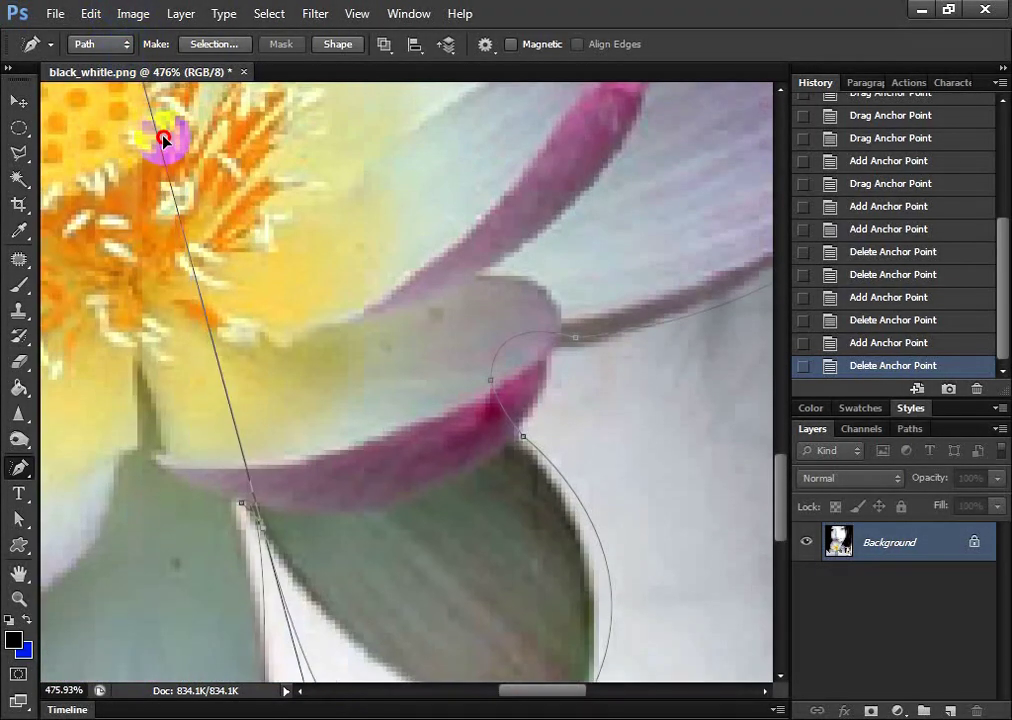
pyautogui.moveTo(126, 215)
pyautogui.mouseDown()
pyautogui.moveTo(260, 588)
pyautogui.moveTo(218, 56)
pyautogui.moveTo(300, 635)
pyautogui.moveTo(135, 264)
pyautogui.mouseUp()
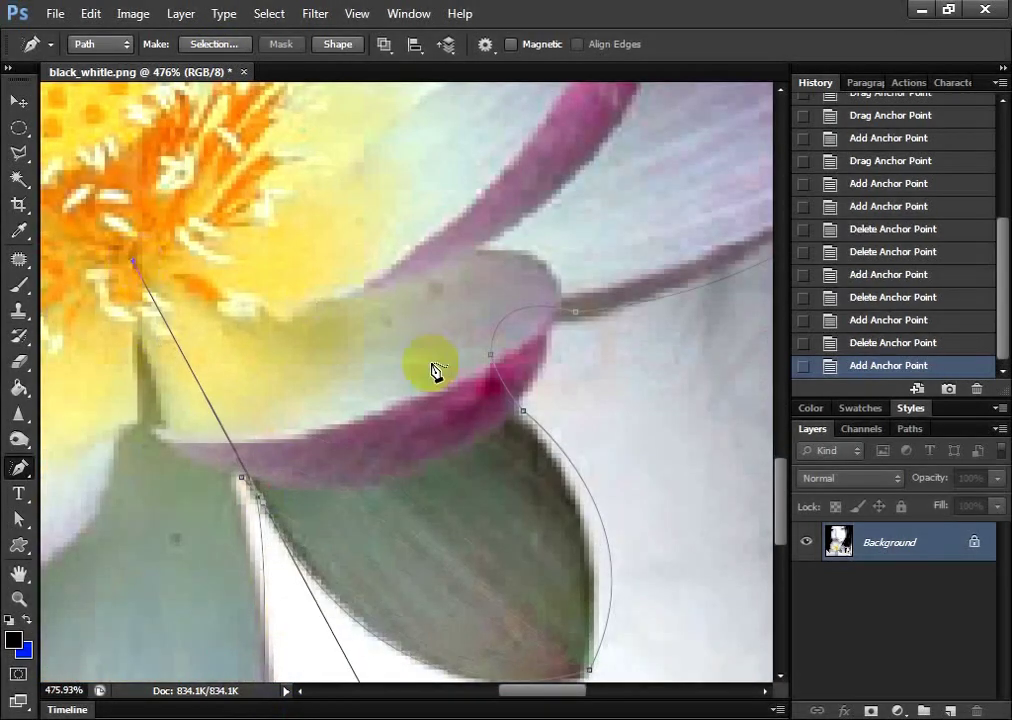
pyautogui.scroll(-2, 452, 567)
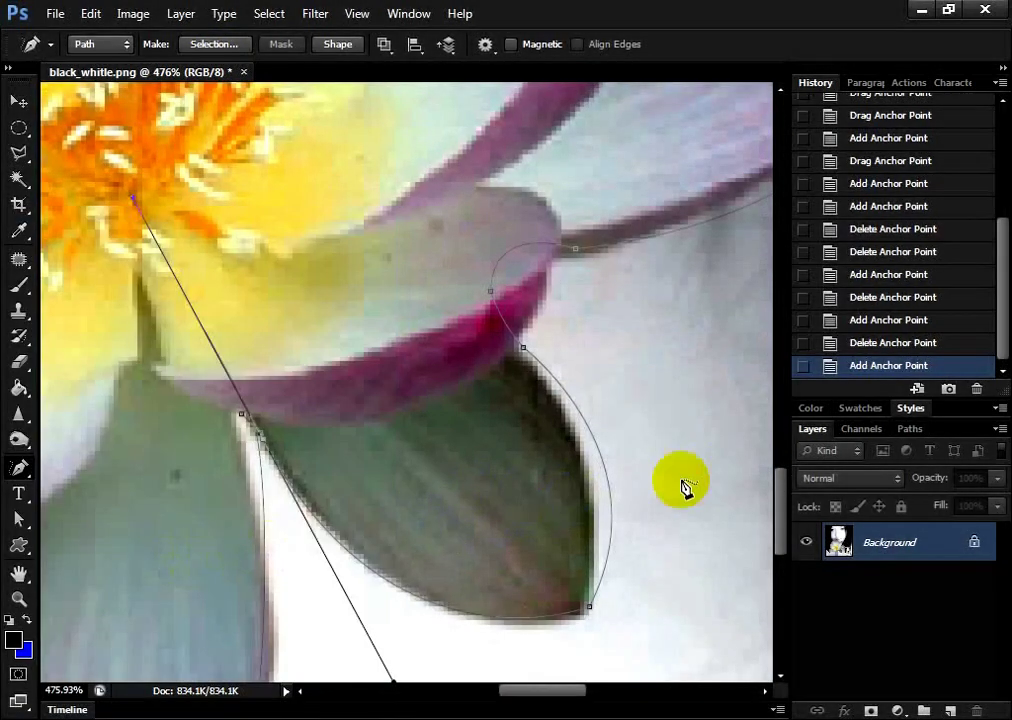
# Draw trial freehand paths beside the leaf, load them as a selection, then undo it all
pyautogui.moveTo(731, 410); pyautogui.dragTo(645, 490)
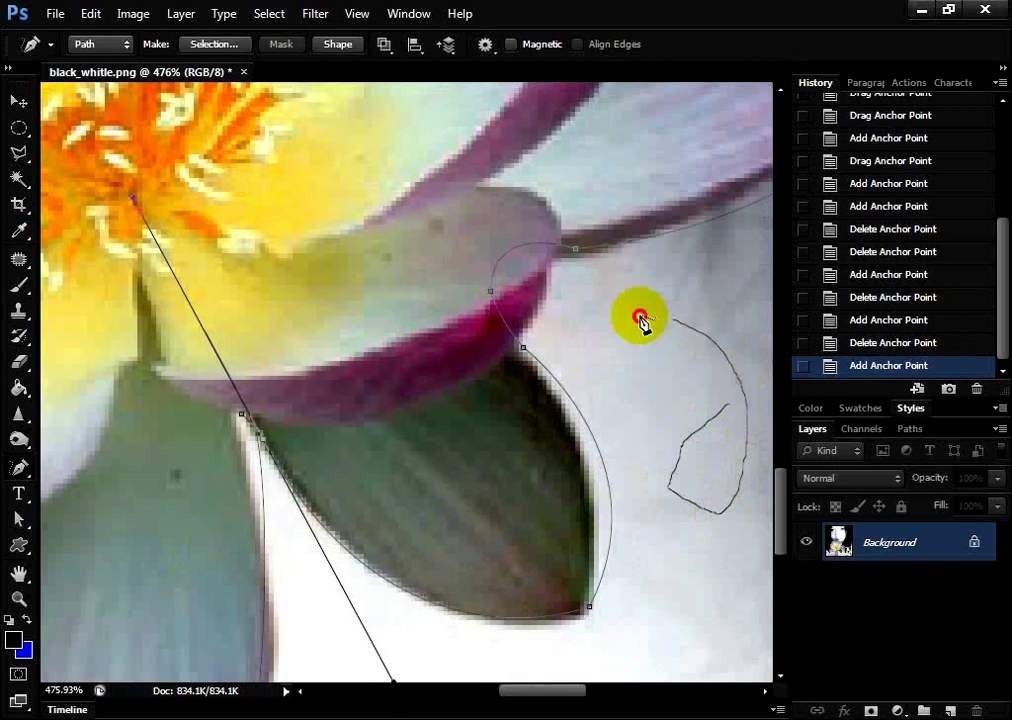
pyautogui.moveTo(675, 535)
pyautogui.mouseDown()
pyautogui.moveTo(732, 459)
pyautogui.moveTo(709, 289)
pyautogui.moveTo(626, 406)
pyautogui.moveTo(675, 357)
pyautogui.moveTo(710, 464)
pyautogui.mouseUp()
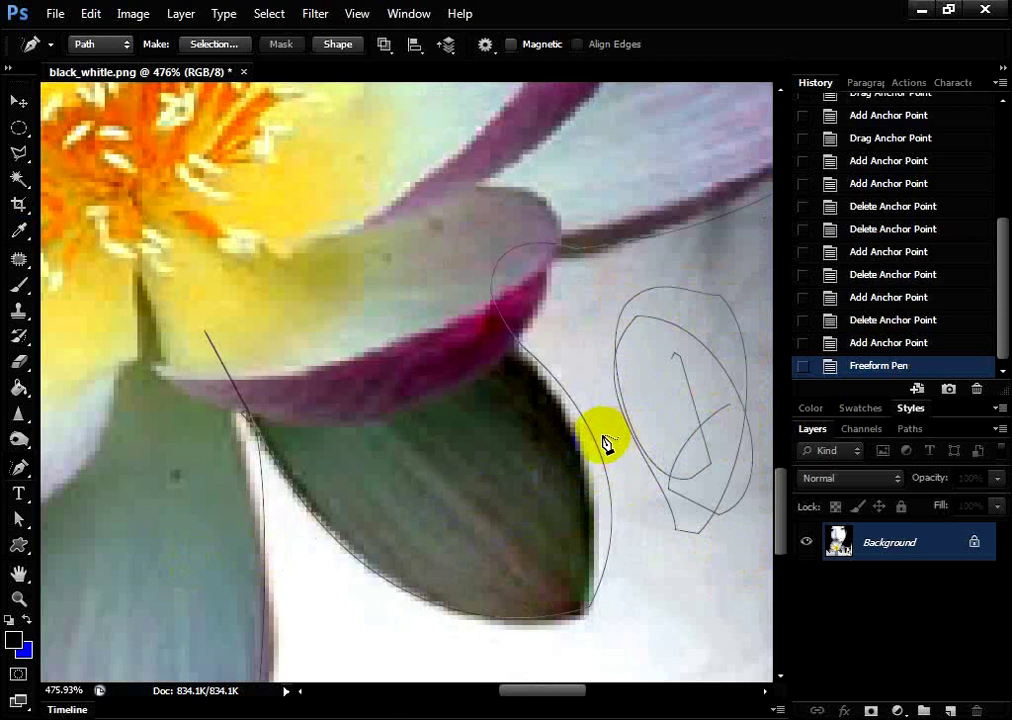
pyautogui.moveTo(528, 358)
pyautogui.mouseDown()
pyautogui.moveTo(547, 375)
pyautogui.moveTo(578, 454)
pyautogui.moveTo(583, 644)
pyautogui.moveTo(662, 483)
pyautogui.moveTo(540, 305)
pyautogui.moveTo(529, 348)
pyautogui.mouseUp()
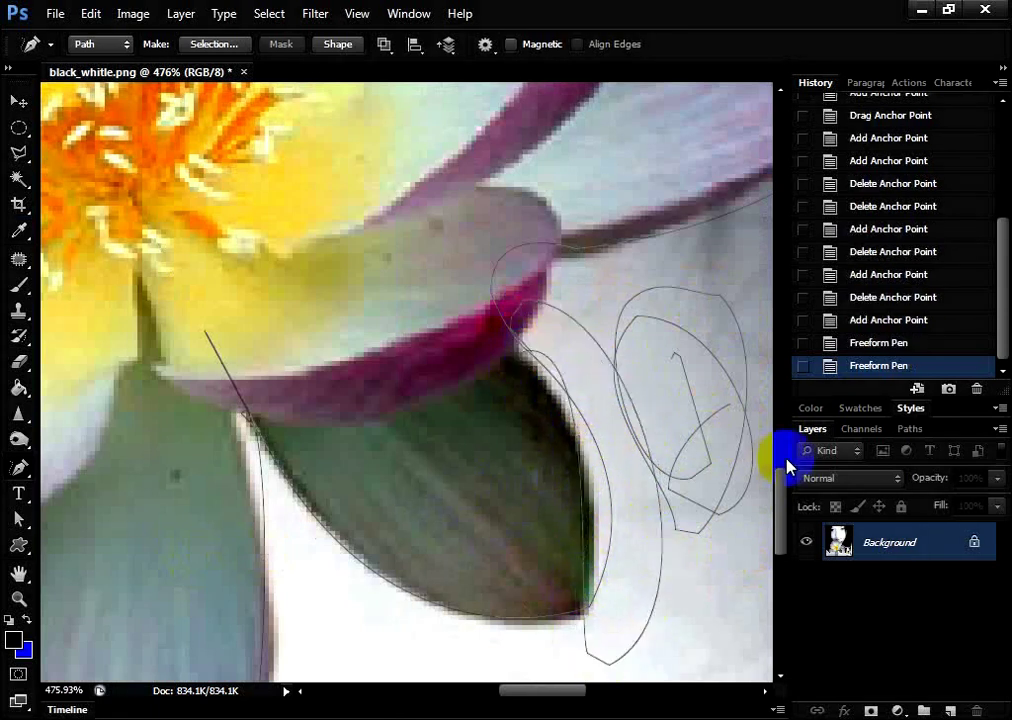
pyautogui.hotkey('ctrl', 'Return')
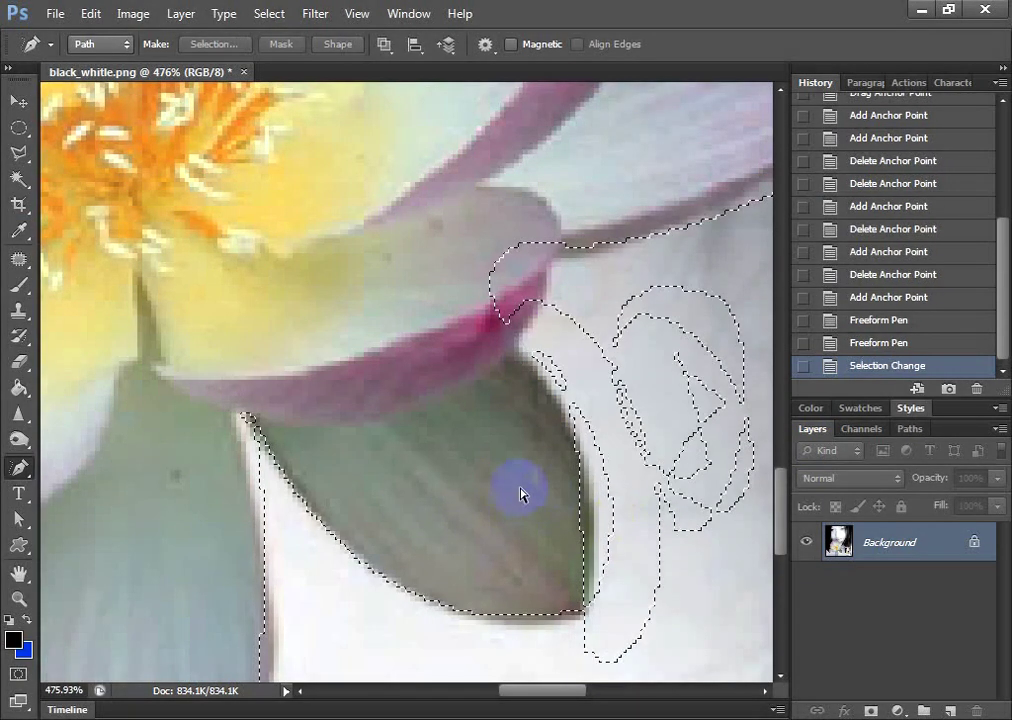
pyautogui.hotkey('ctrl', 'z')
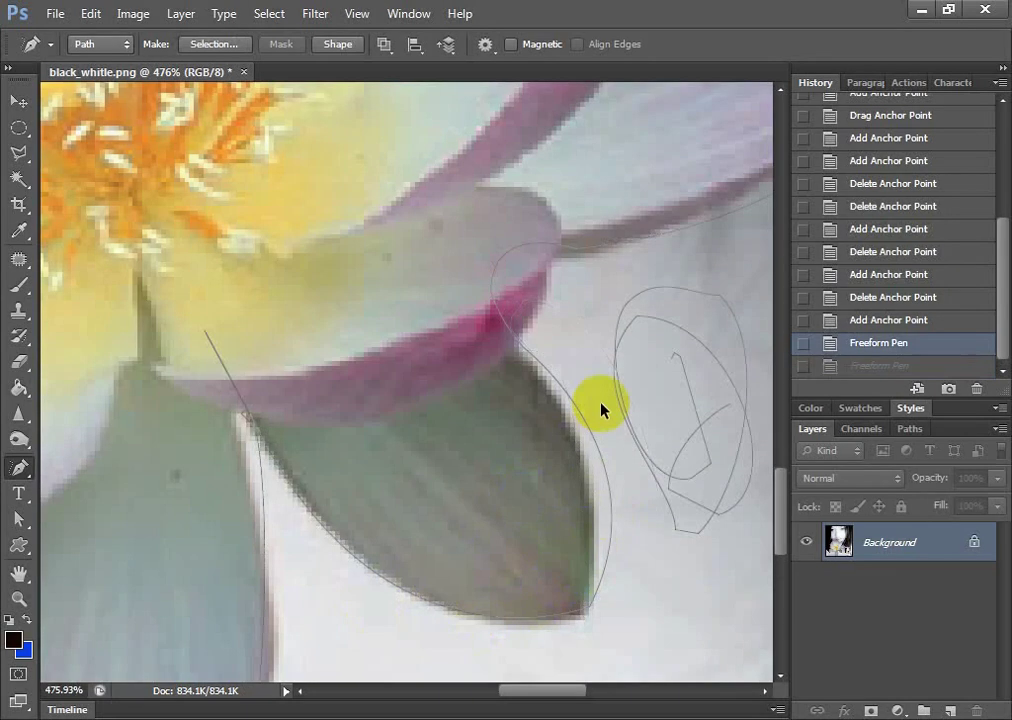
pyautogui.hotkey('ctrl', 'alt', 'z')
pyautogui.hotkey('ctrl', 'alt', 'z')
pyautogui.scroll(-3, 390, 550)
# Load the closed lotus path as a selection with Ctrl+Enter and zoom to 400% on a petal
pyautogui.scroll(-3, 400, 560)
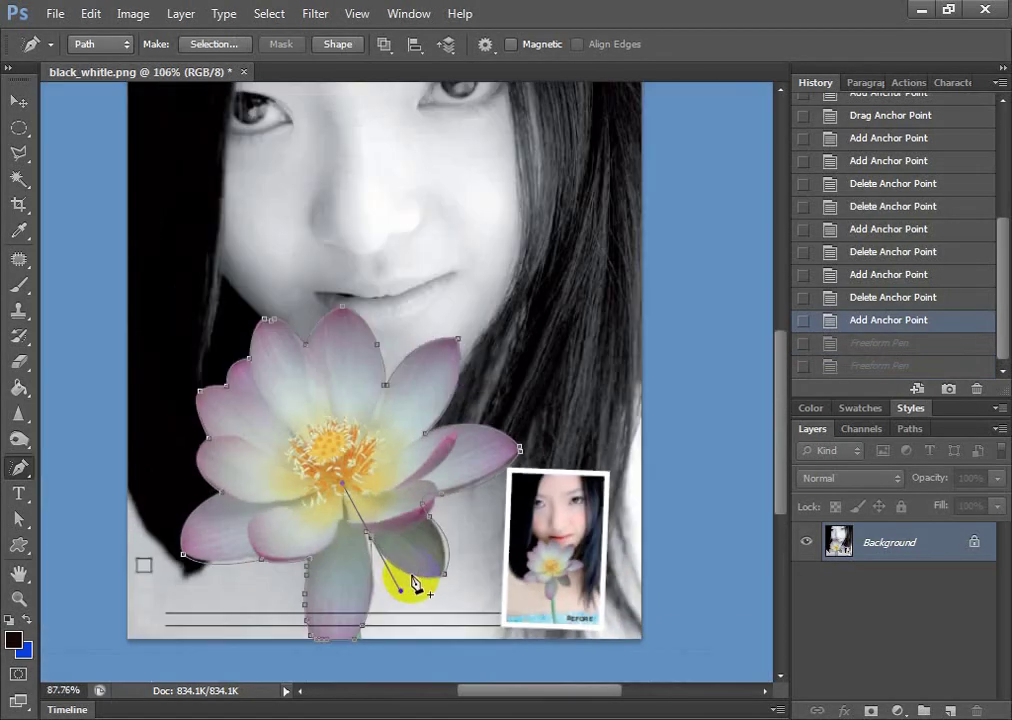
pyautogui.scroll(2, 410, 565)
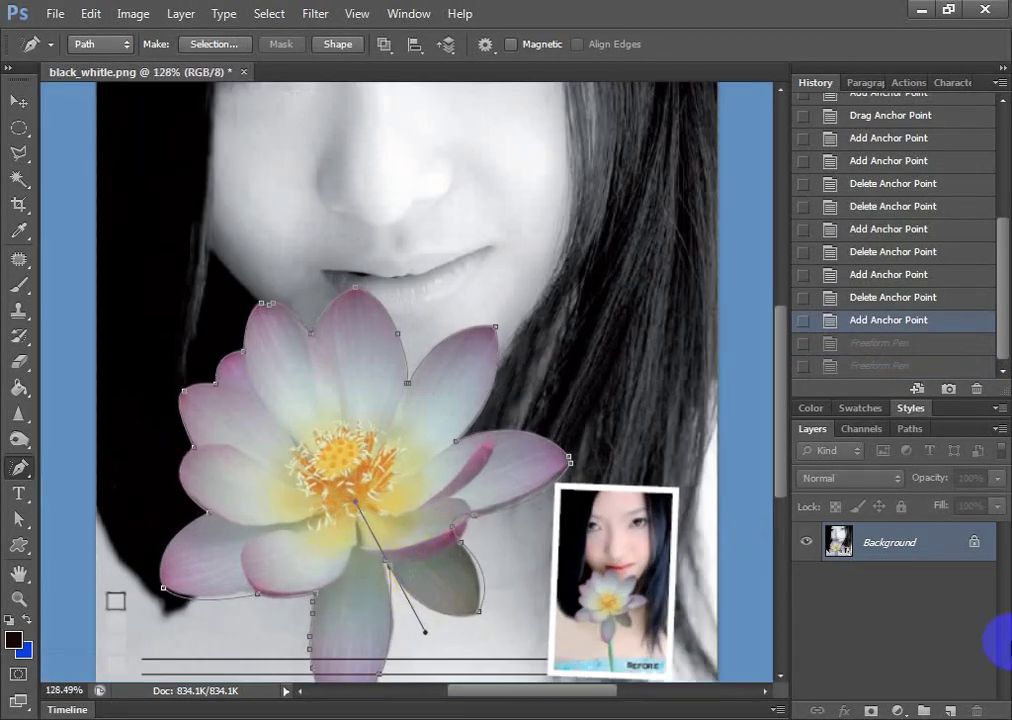
pyautogui.hotkey('ctrl', 'Return')
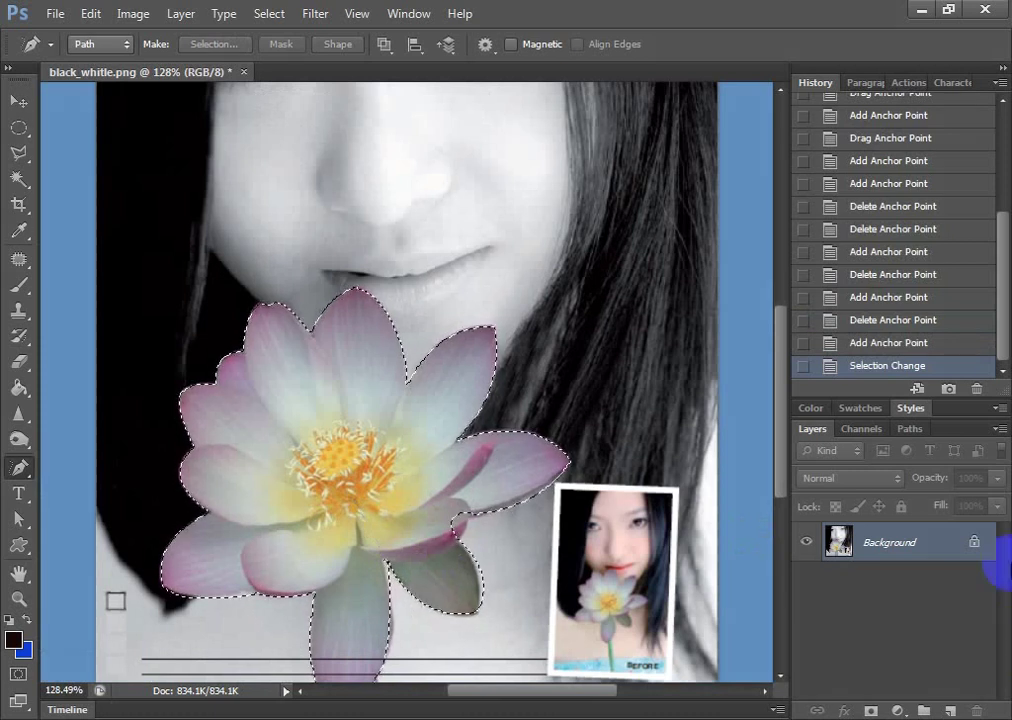
pyautogui.scroll(3, 474, 513)
pyautogui.scroll(3, 544, 594)
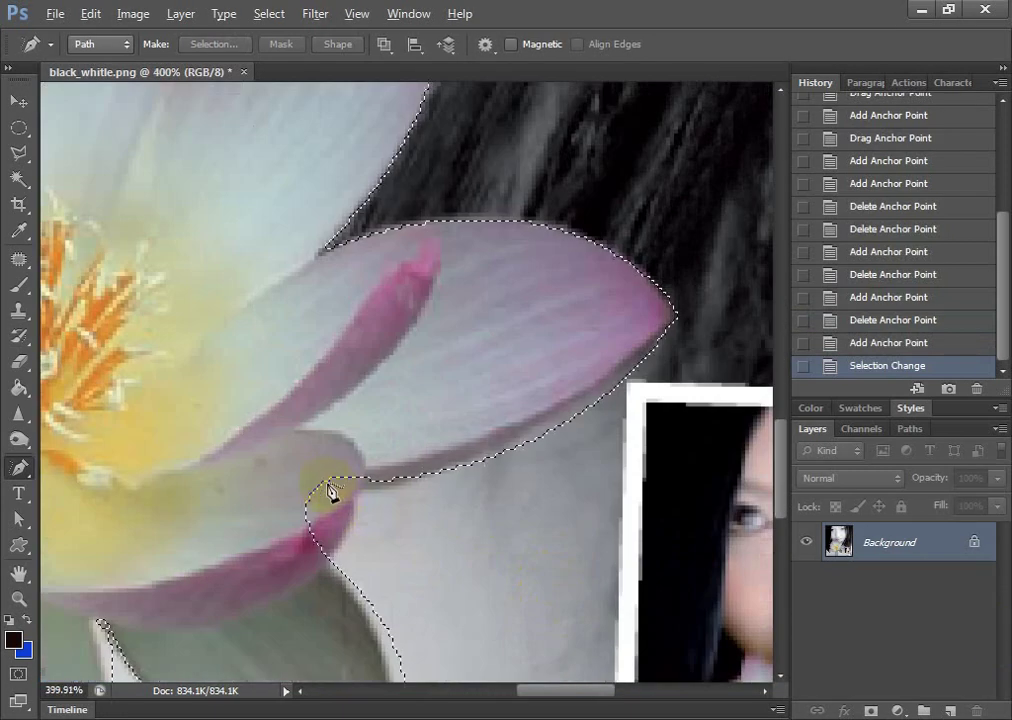
pyautogui.press('alt')
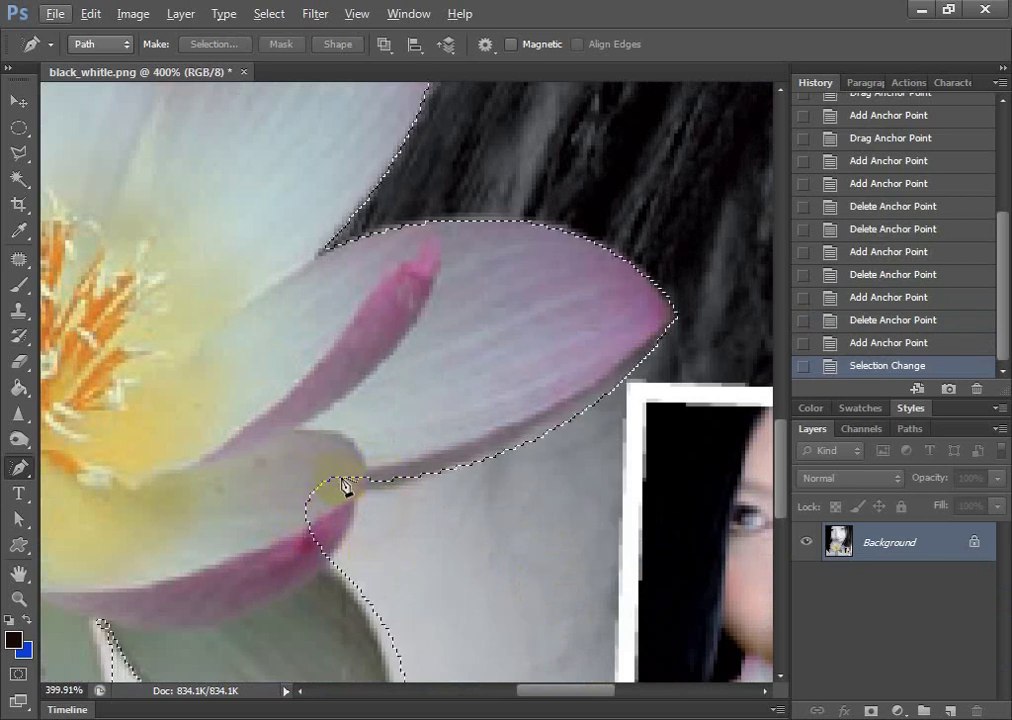
pyautogui.moveTo(17, 153); pyautogui.dragTo(90, 157)
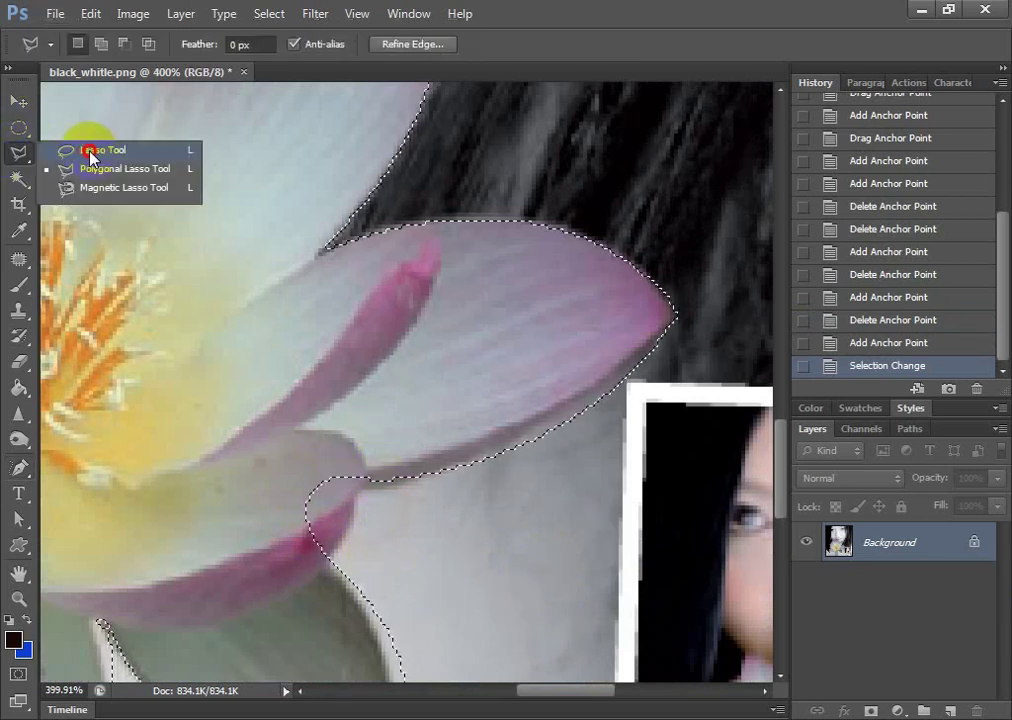
# With the Lasso tool, add the petal junction area to the selection after some trial edits
pyautogui.click(89, 151)
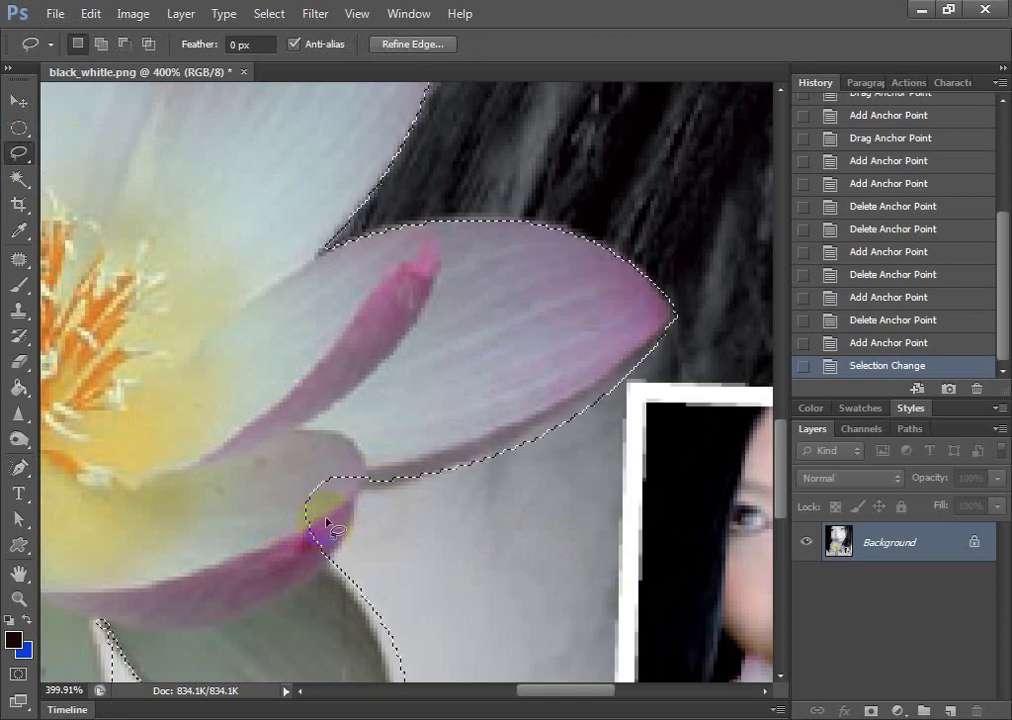
pyautogui.press('x')
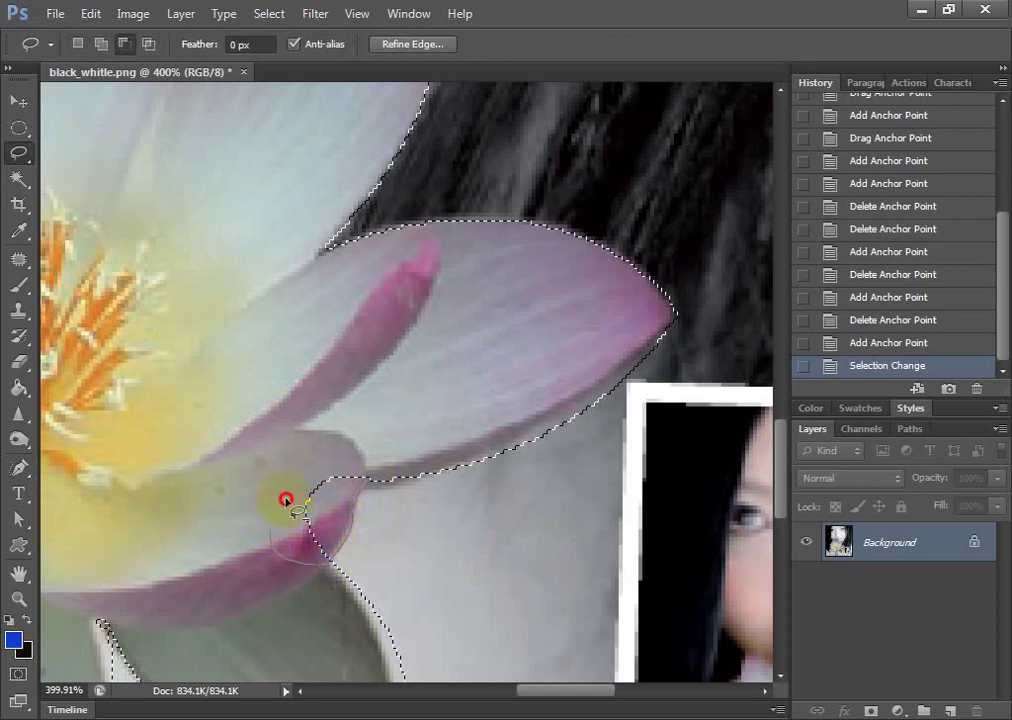
pyautogui.moveTo(370, 478); pyautogui.dragTo(371, 480)
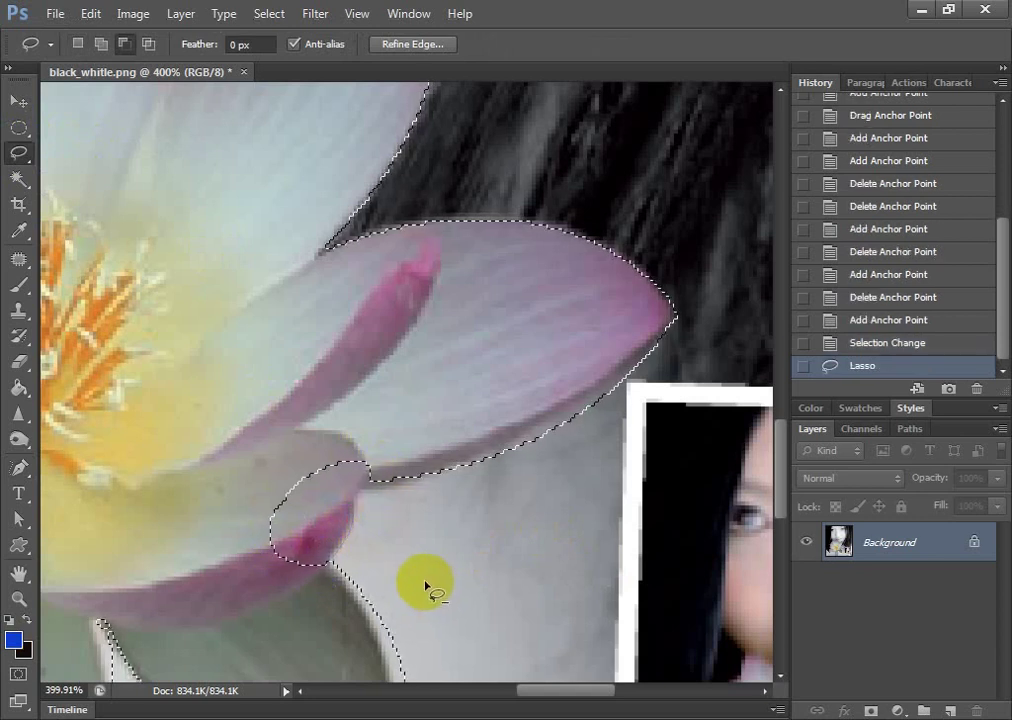
pyautogui.moveTo(368, 468); pyautogui.dragTo(397, 496)
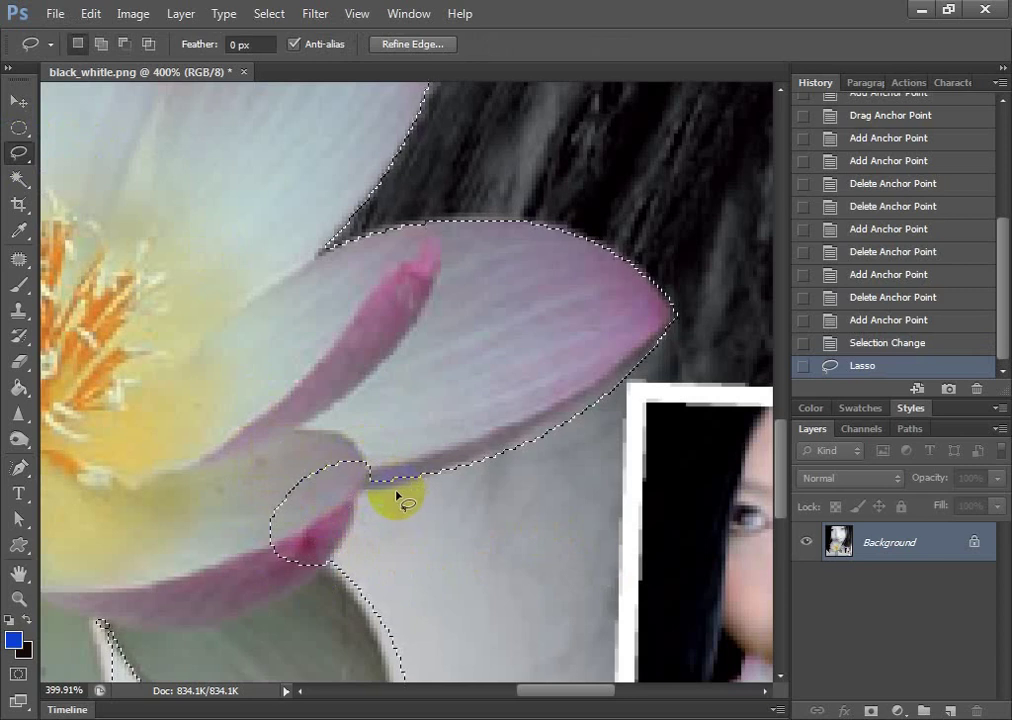
pyautogui.hotkey('ctrl', 'z')
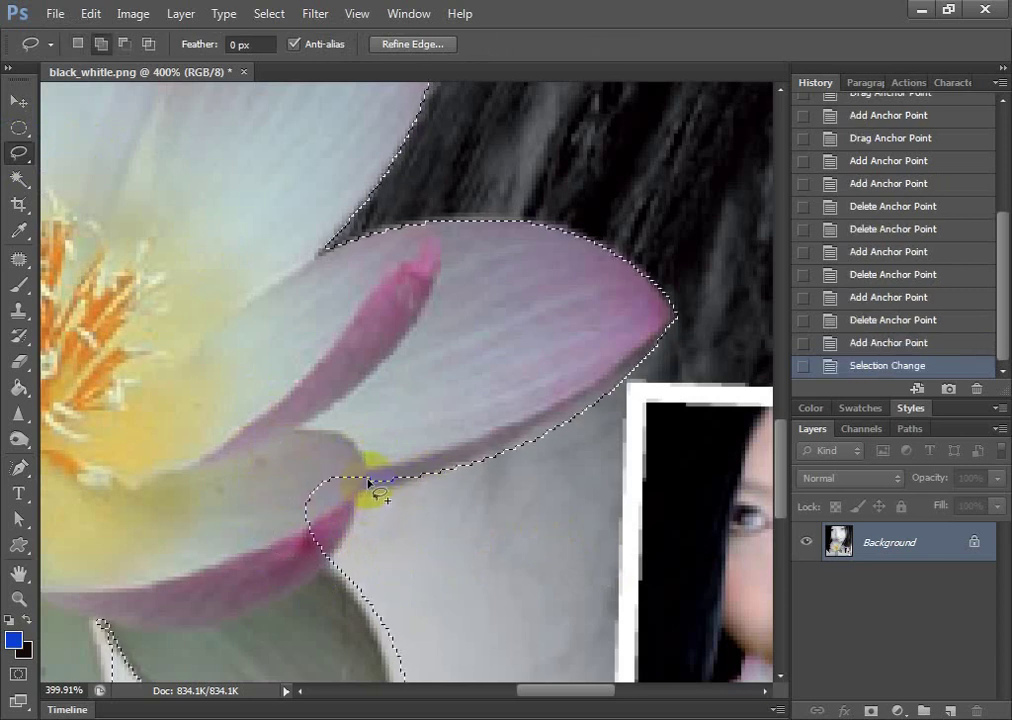
pyautogui.click(357, 496)
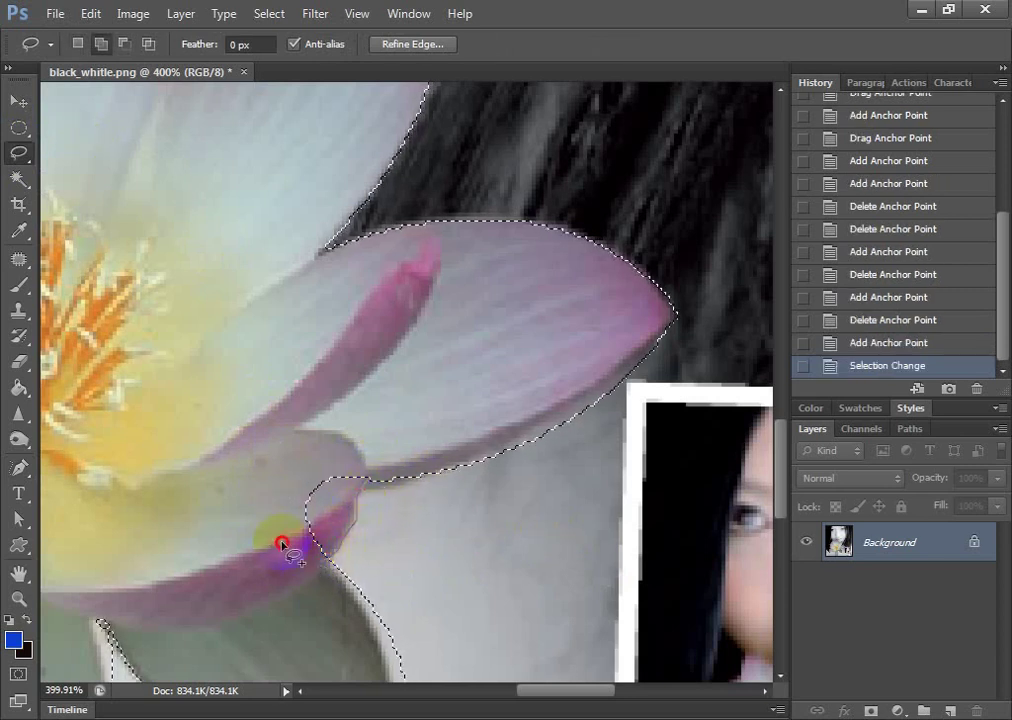
pyautogui.moveTo(283, 543); pyautogui.dragTo(362, 502)
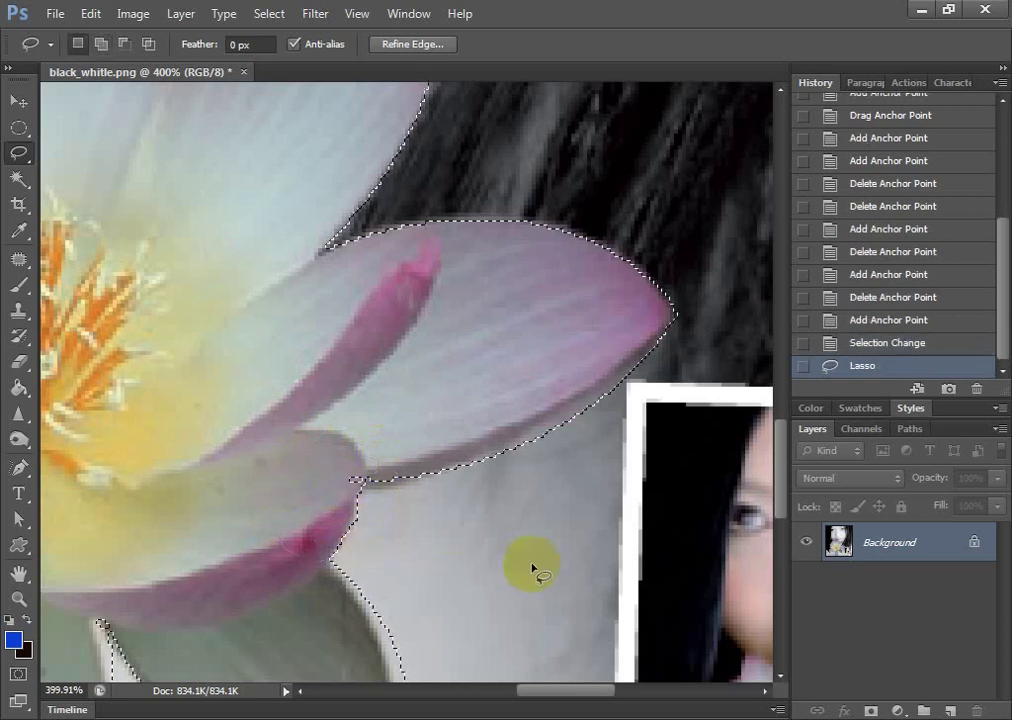
pyautogui.keyDown('shift'); pyautogui.click(370, 482); pyautogui.keyUp('shift')
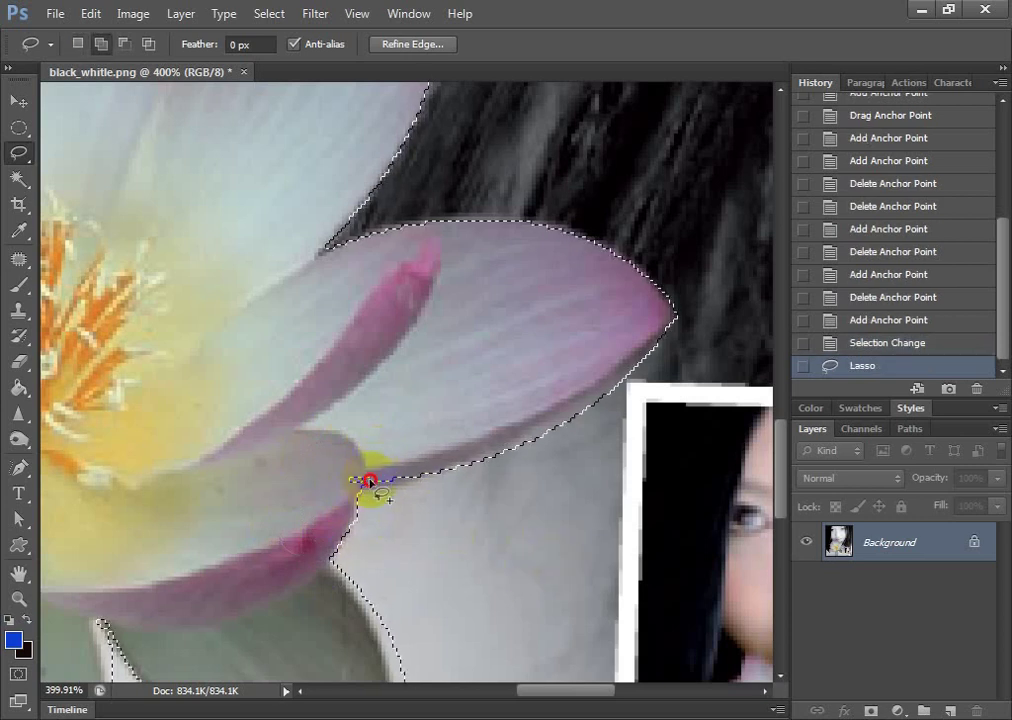
pyautogui.moveTo(370, 478); pyautogui.dragTo(440, 530)
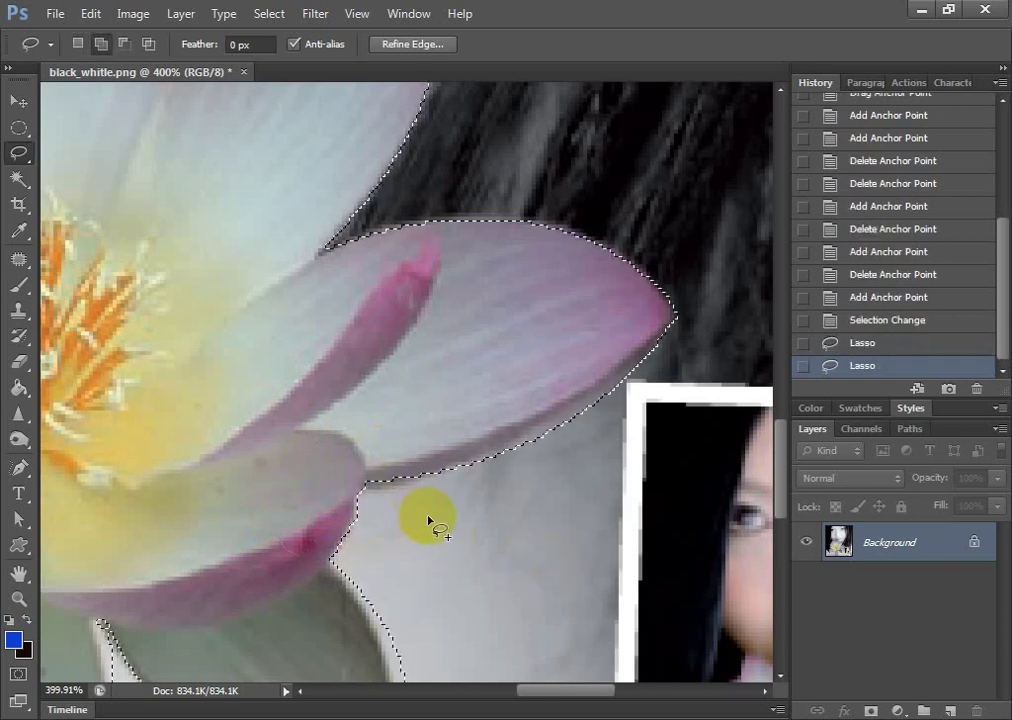
# Alt-lasso the pale background below the right petal out of the selection
pyautogui.scroll(3, 588, 424)
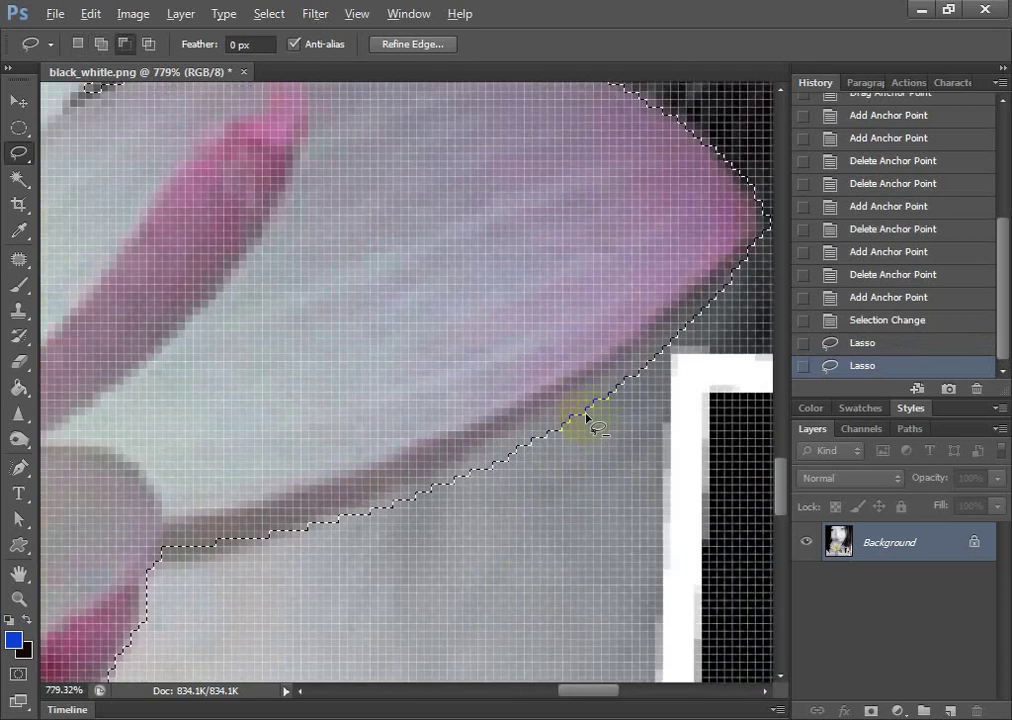
pyautogui.scroll(-2, 560, 445)
pyautogui.scroll(-1, 558, 449)
pyautogui.press('shift')
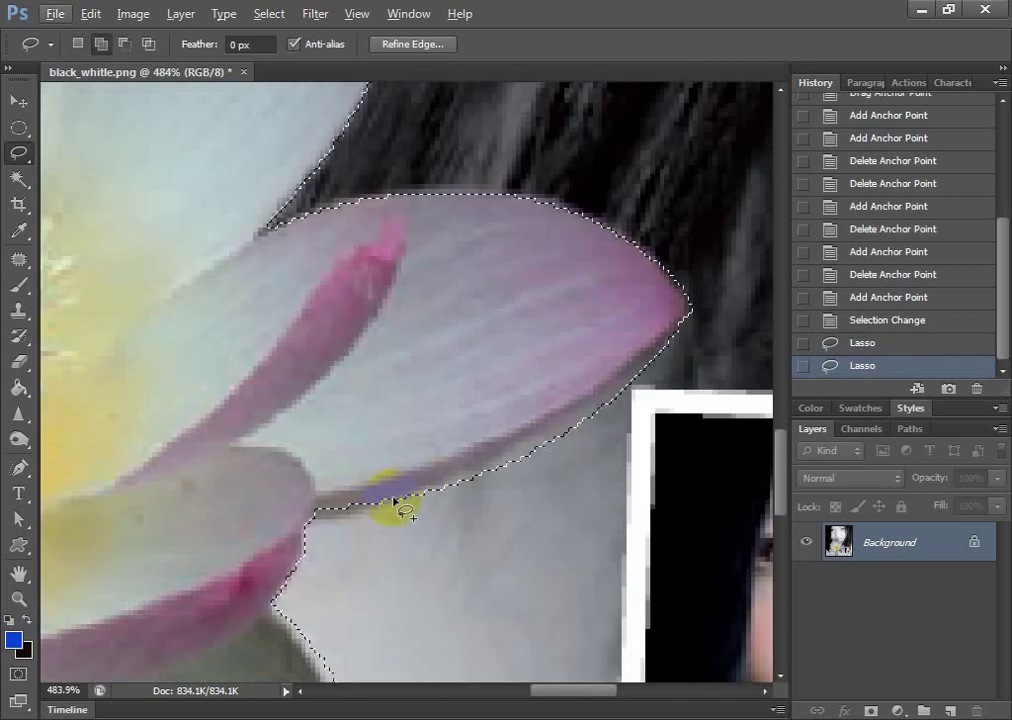
pyautogui.press('alt')
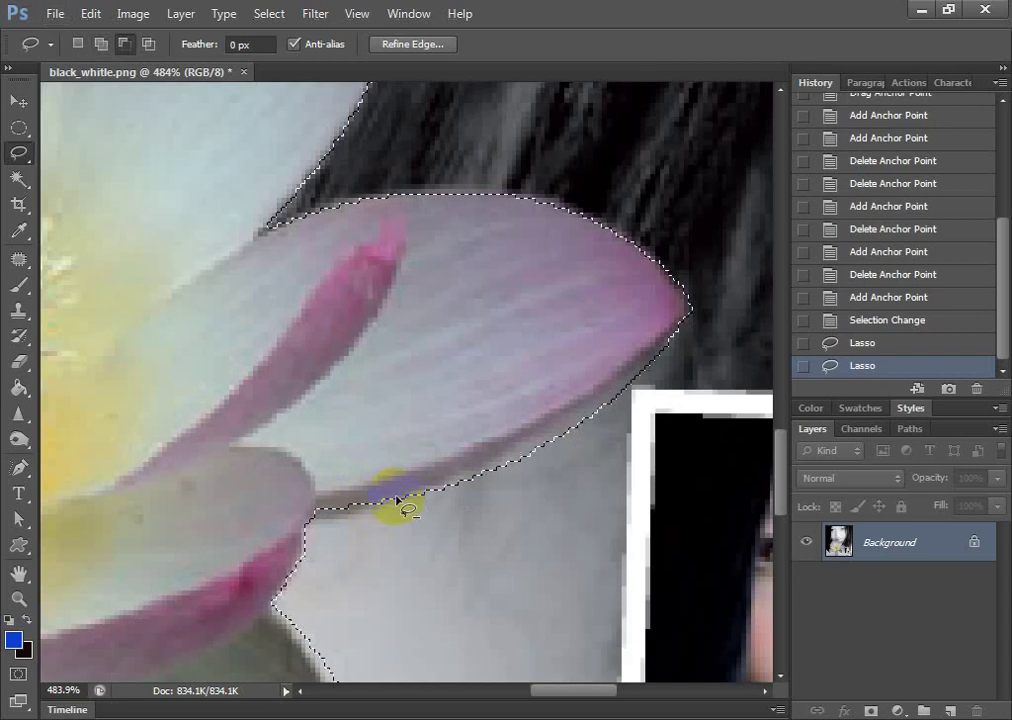
pyautogui.moveTo(395, 492); pyautogui.dragTo(461, 481)
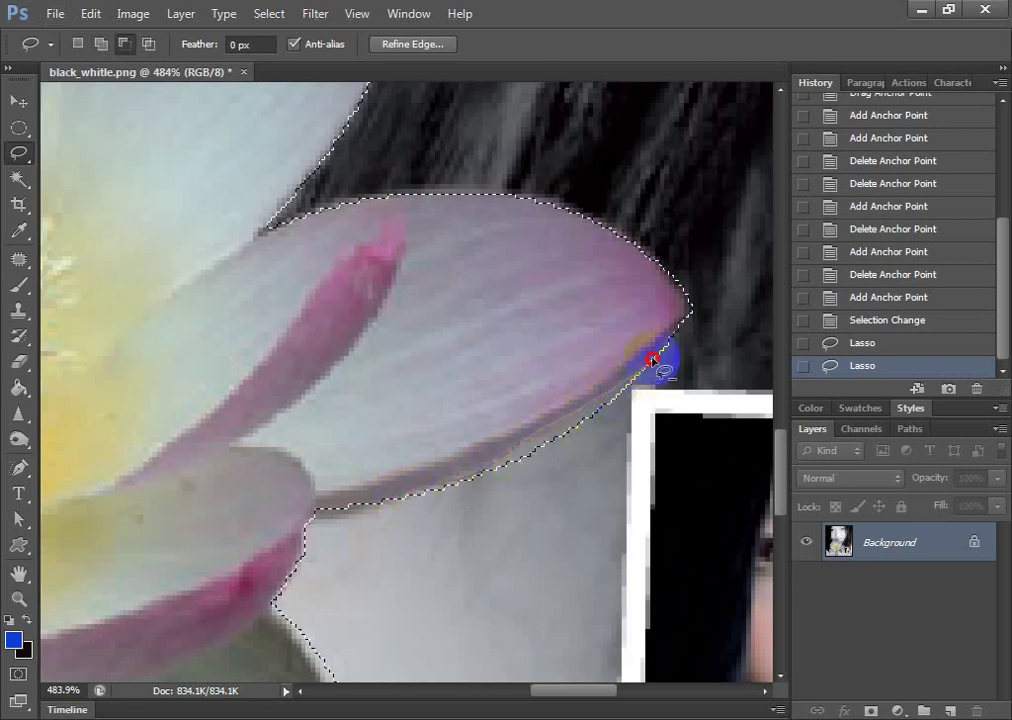
pyautogui.moveTo(666, 349); pyautogui.dragTo(335, 523)
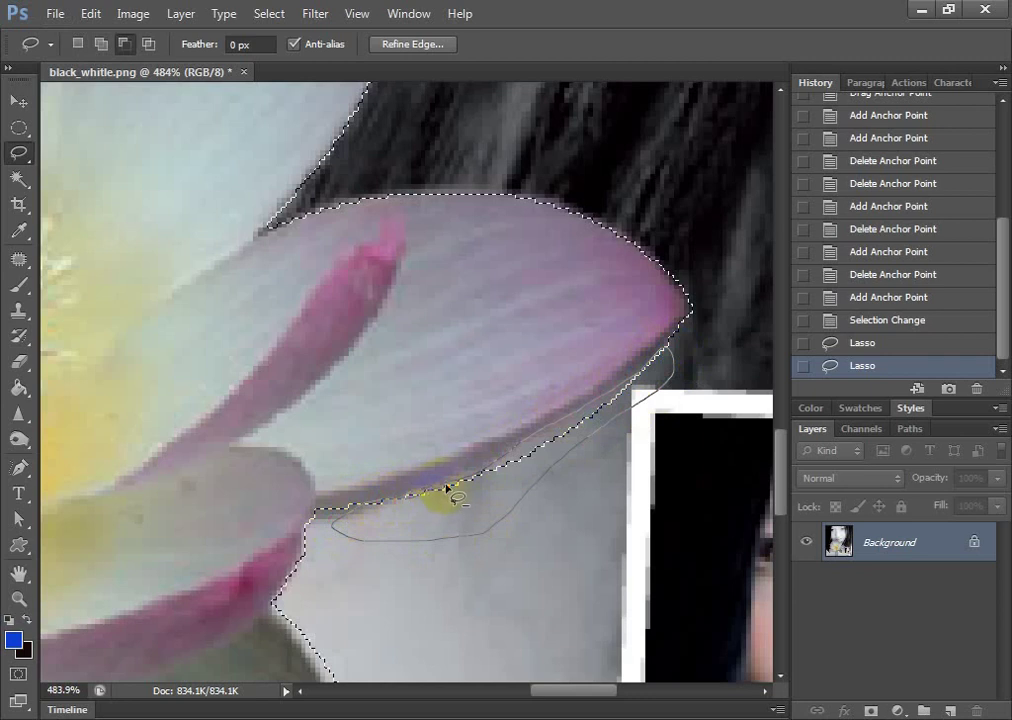
pyautogui.moveTo(447, 487); pyautogui.dragTo(455, 495)
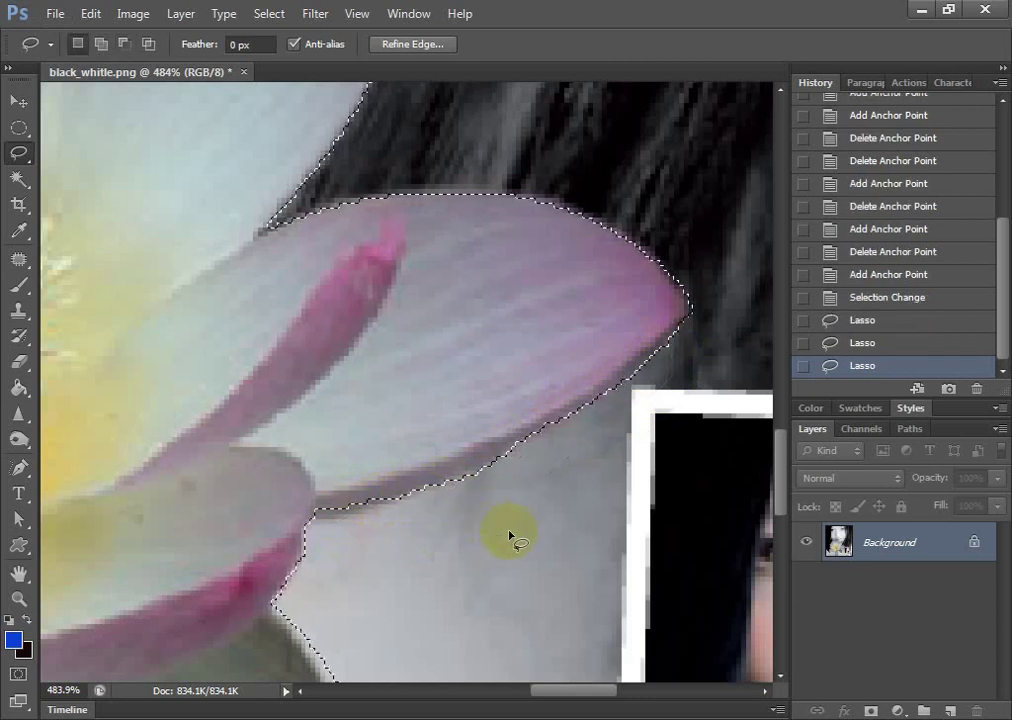
# Zoom in on the lower-left petal and lasso-trace along its bottom edge beside the dark hair
pyautogui.keyDown('alt'); pyautogui.scroll(-2, 537, 355); pyautogui.keyUp('alt')
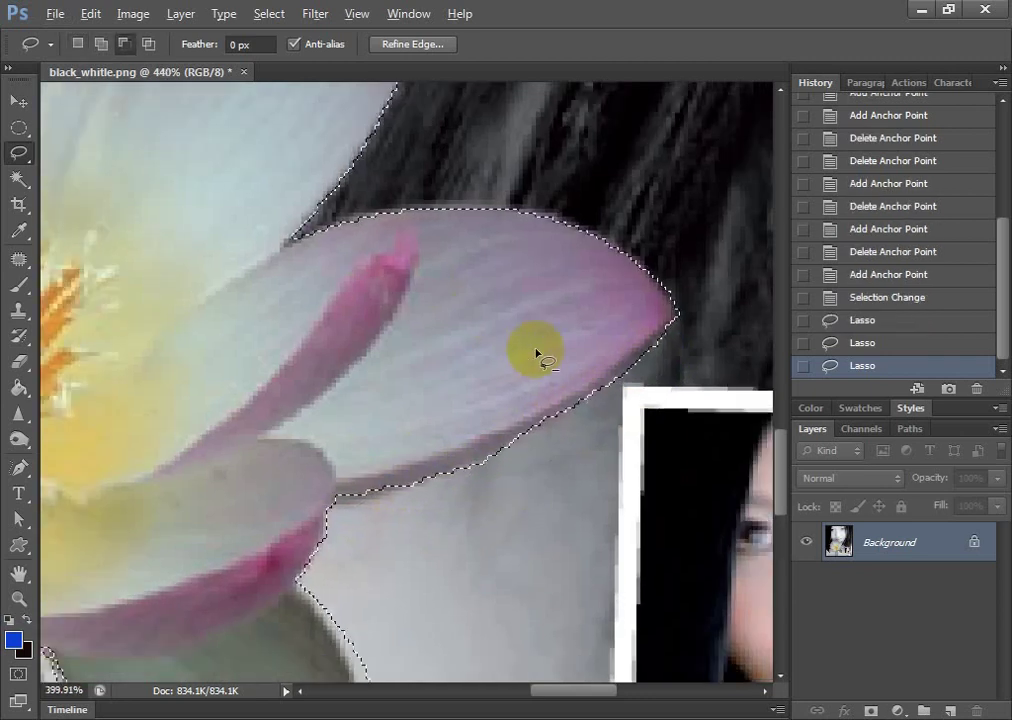
pyautogui.keyDown('alt'); pyautogui.scroll(-2, 537, 355); pyautogui.keyUp('alt')
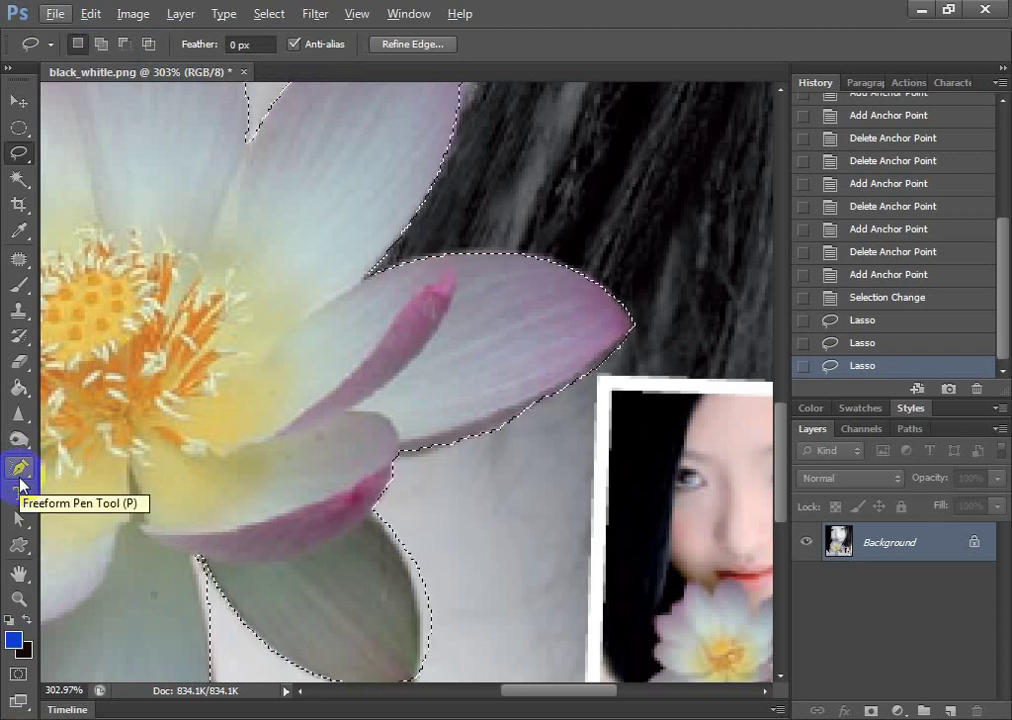
pyautogui.scroll(-3, 278, 535)
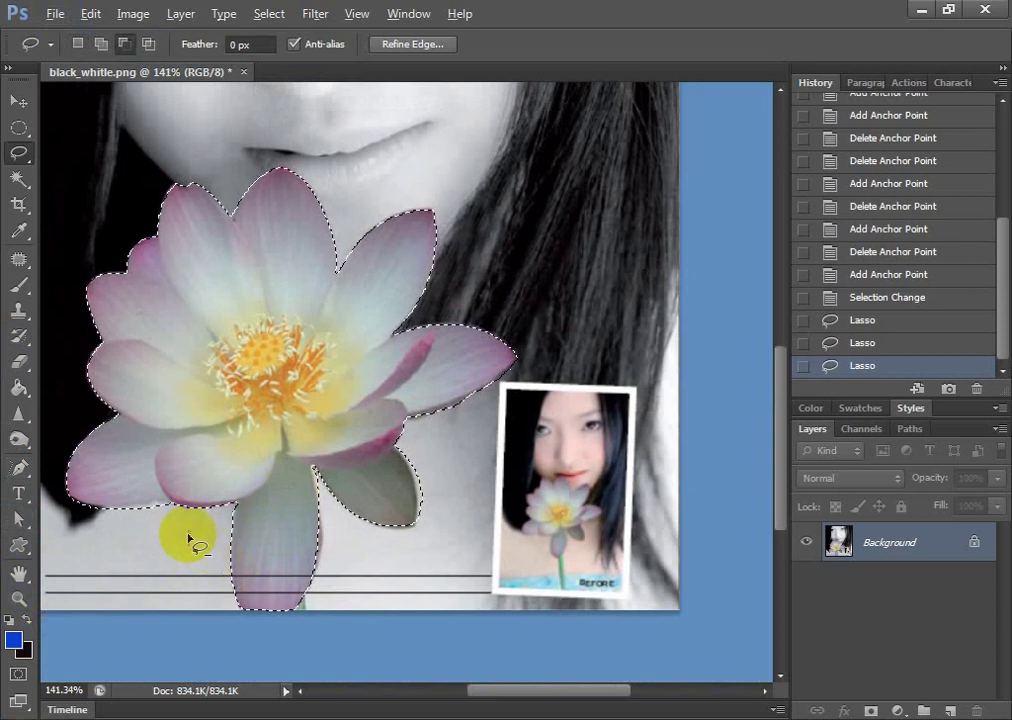
pyautogui.scroll(4, 187, 535)
pyautogui.moveTo(120, 440)
pyautogui.mouseDown()
pyautogui.moveTo(571, 432)
pyautogui.moveTo(186, 468)
pyautogui.mouseUp()
pyautogui.scroll(2, 526, 451)
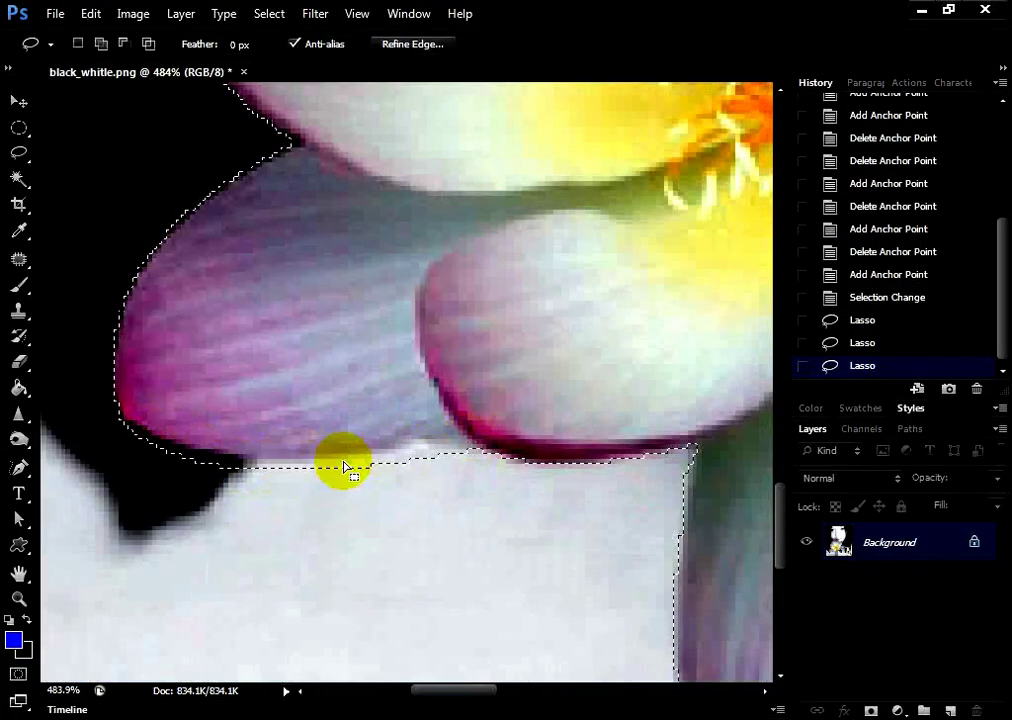
pyautogui.moveTo(344, 467); pyautogui.dragTo(135, 428)
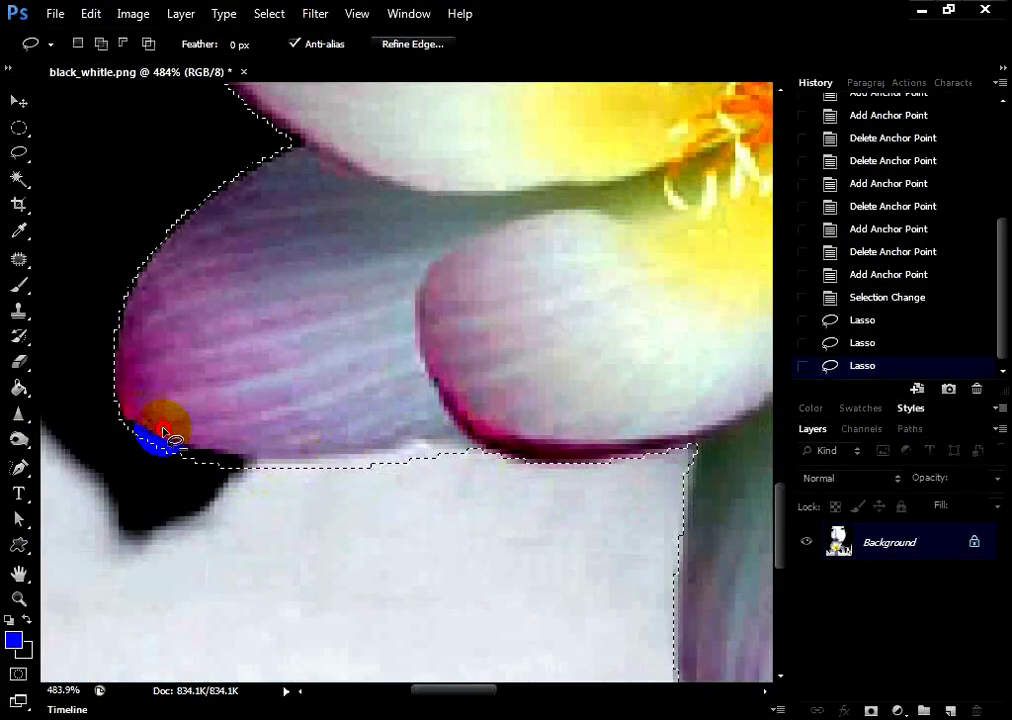
pyautogui.moveTo(165, 432)
pyautogui.mouseDown()
pyautogui.moveTo(450, 447)
pyautogui.moveTo(124, 418)
pyautogui.mouseUp()
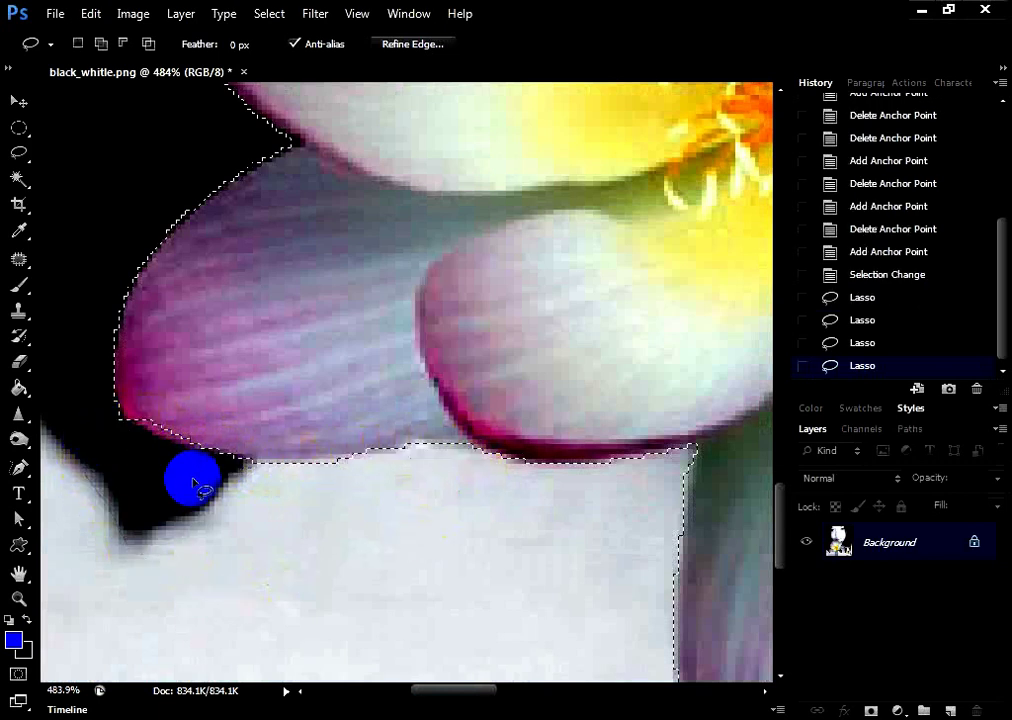
# Extend the lasso trace to the petal's left edge and close it, trimming off the dark background
pyautogui.moveTo(196, 484); pyautogui.dragTo(130, 424)
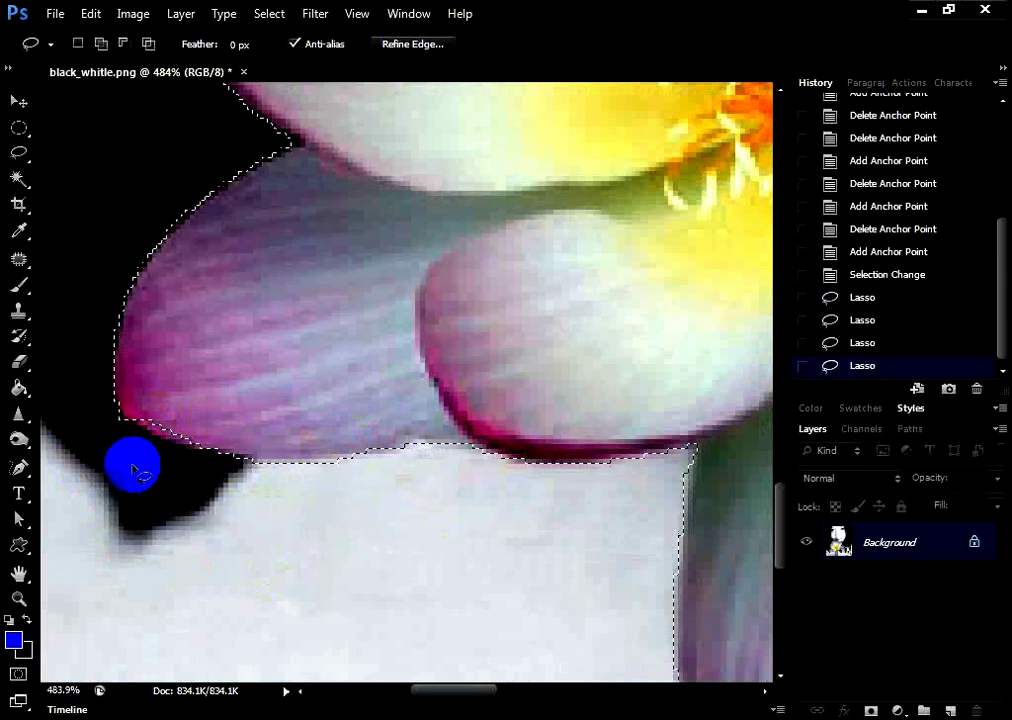
pyautogui.moveTo(124, 422); pyautogui.dragTo(267, 431)
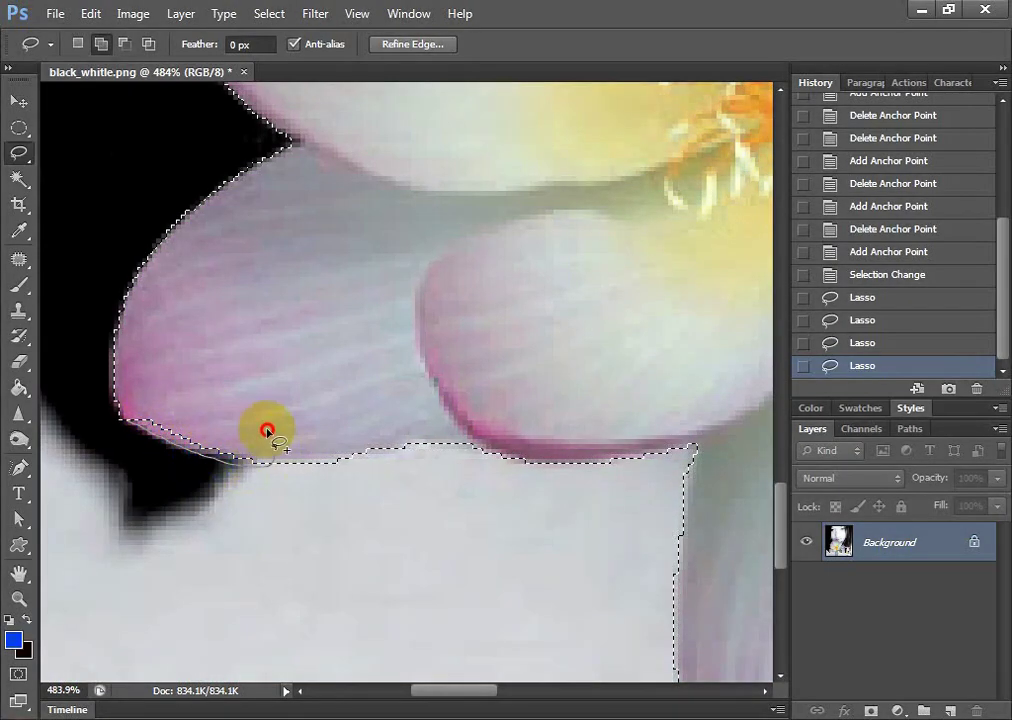
pyautogui.moveTo(267, 431); pyautogui.dragTo(187, 474)
pyautogui.scroll(-2, 355, 604)
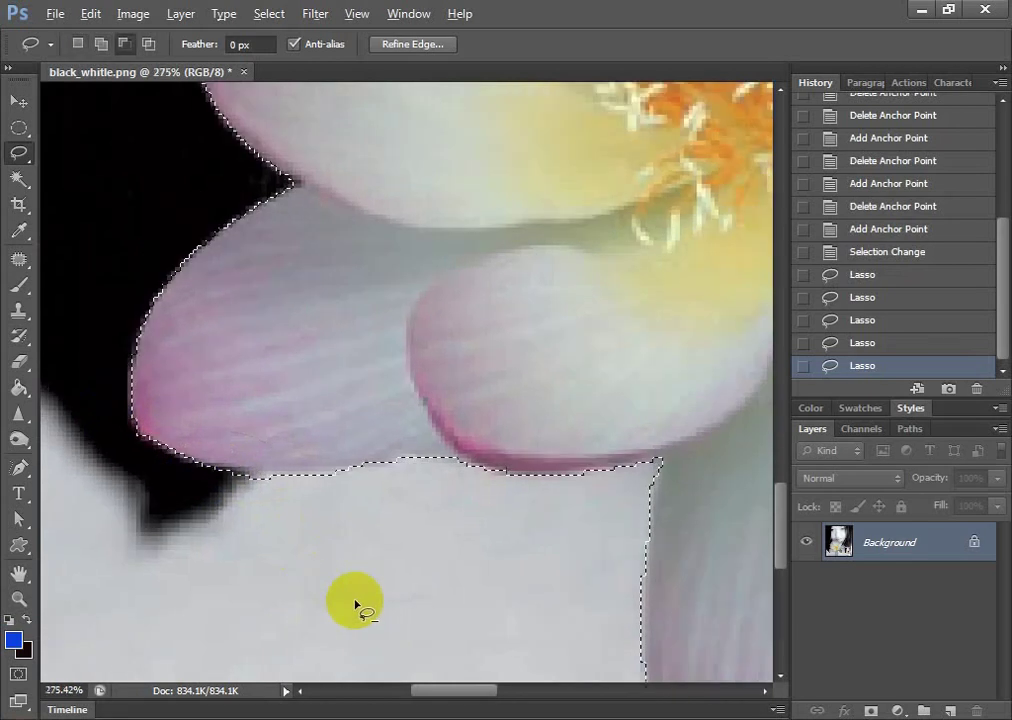
pyautogui.scroll(-3, 355, 604)
pyautogui.moveTo(558, 557); pyautogui.dragTo(361, 413)
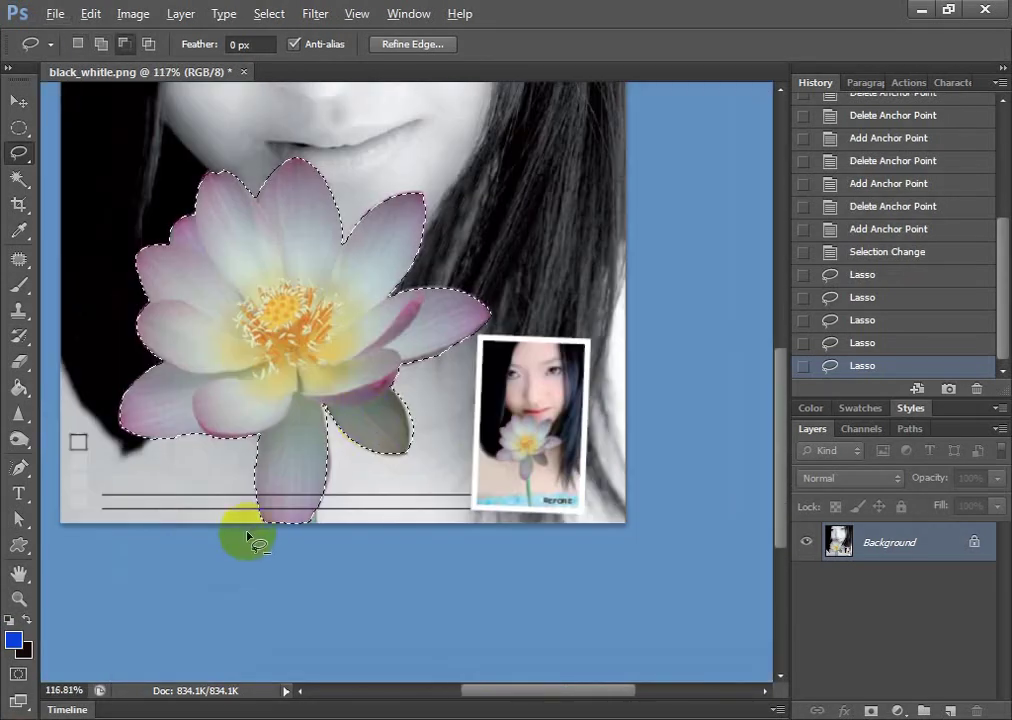
# Add the sliver along the long lower petal's edge to the lotus selection
pyautogui.scroll(3, 247, 537)
pyautogui.scroll(1, 339, 451)
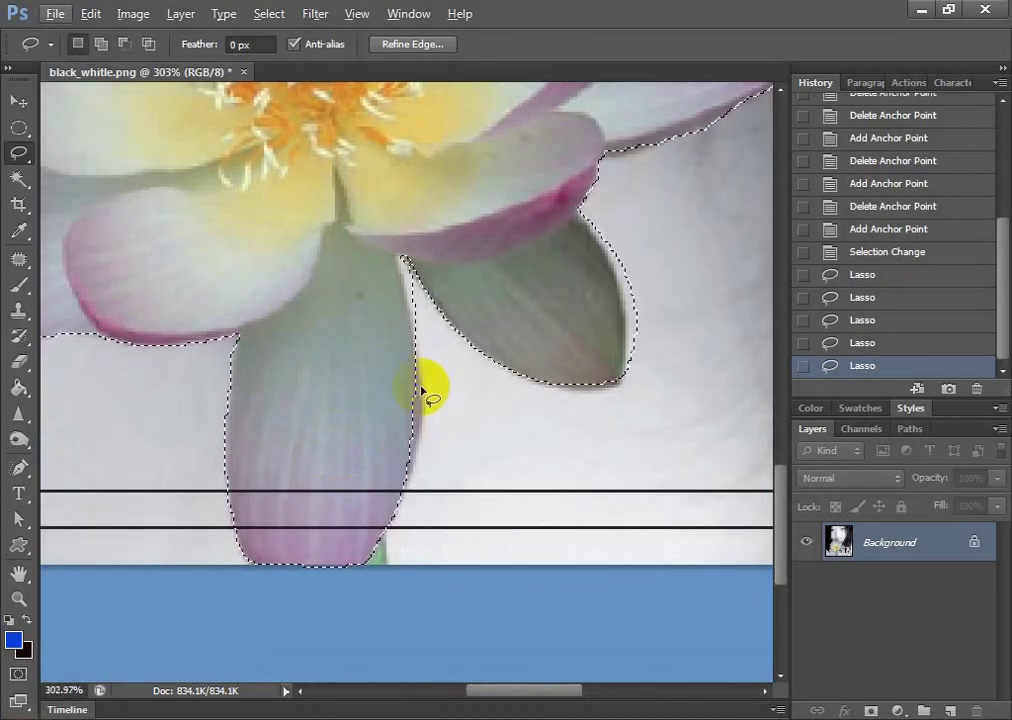
pyautogui.press('shift')
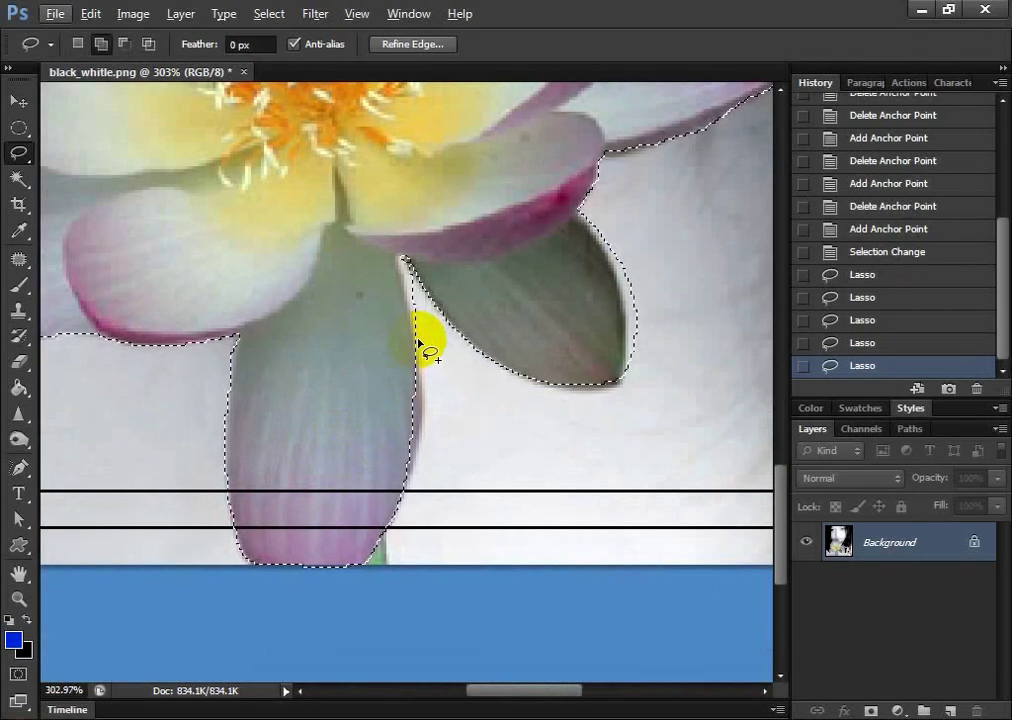
pyautogui.moveTo(418, 343); pyautogui.dragTo(418, 438)
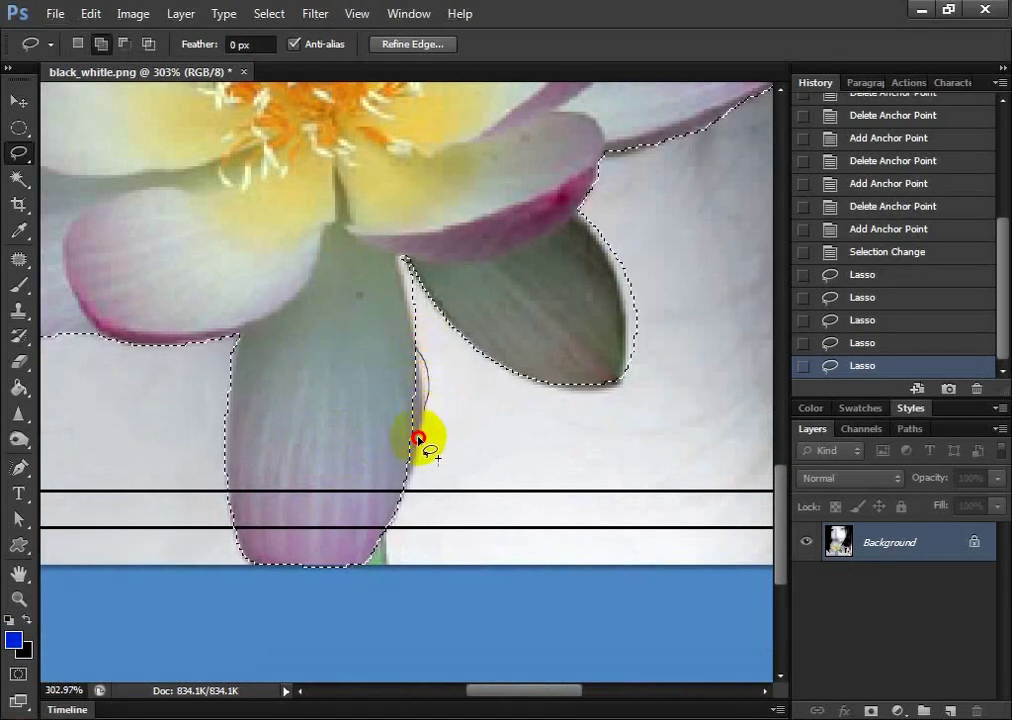
pyautogui.moveTo(418, 438); pyautogui.dragTo(400, 492)
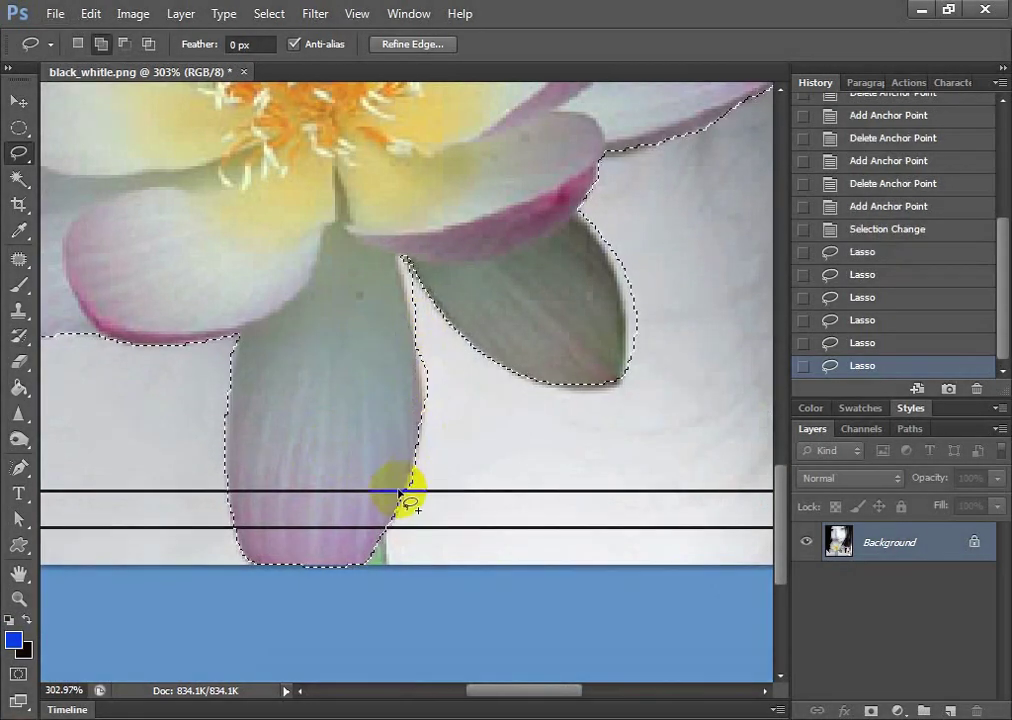
# Subtract the background area beside the lower petal and correct its right edge
pyautogui.scroll(3, 436, 407)
pyautogui.scroll(10, 357, 468)
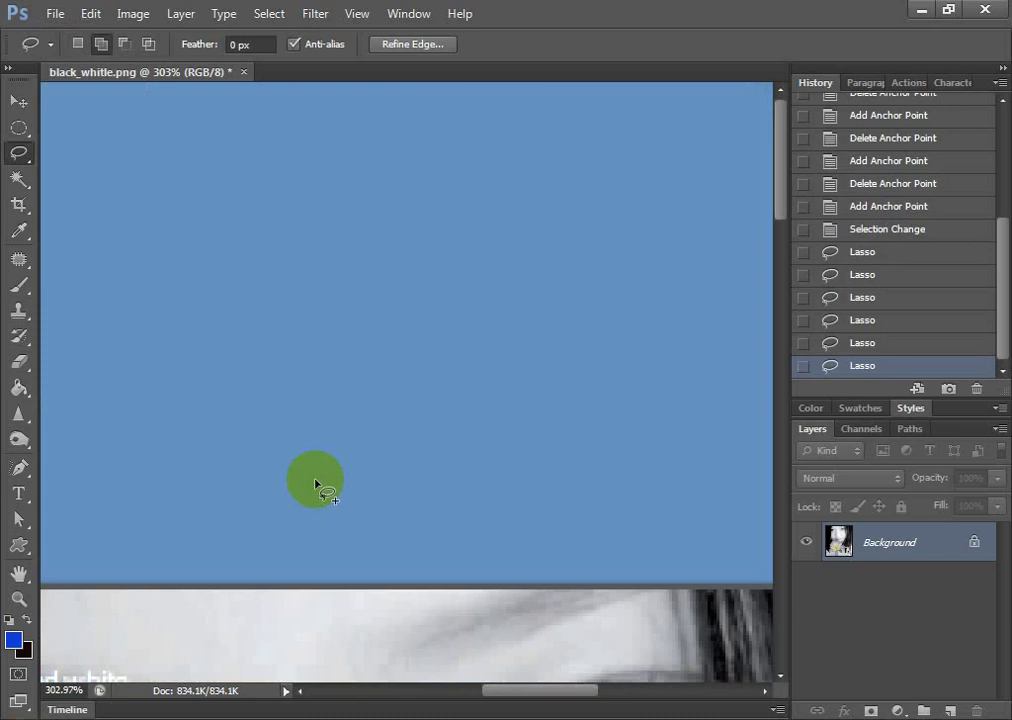
pyautogui.scroll(-5, 429, 508)
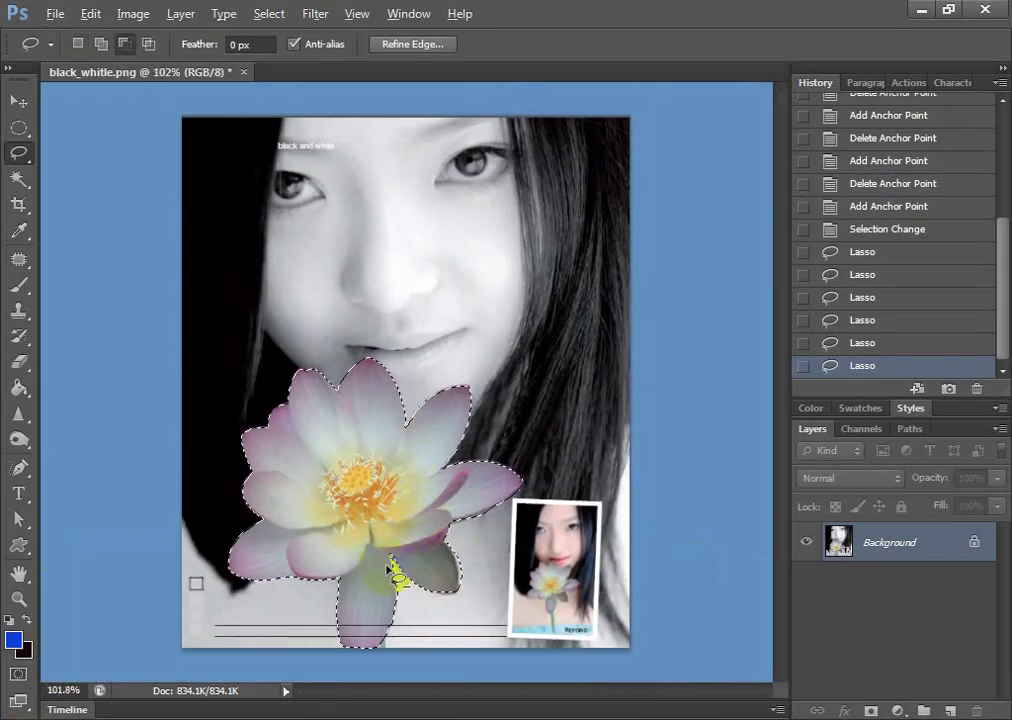
pyautogui.scroll(5, 392, 572)
pyautogui.moveTo(395, 556); pyautogui.dragTo(357, 398)
pyautogui.scroll(2, 373, 492)
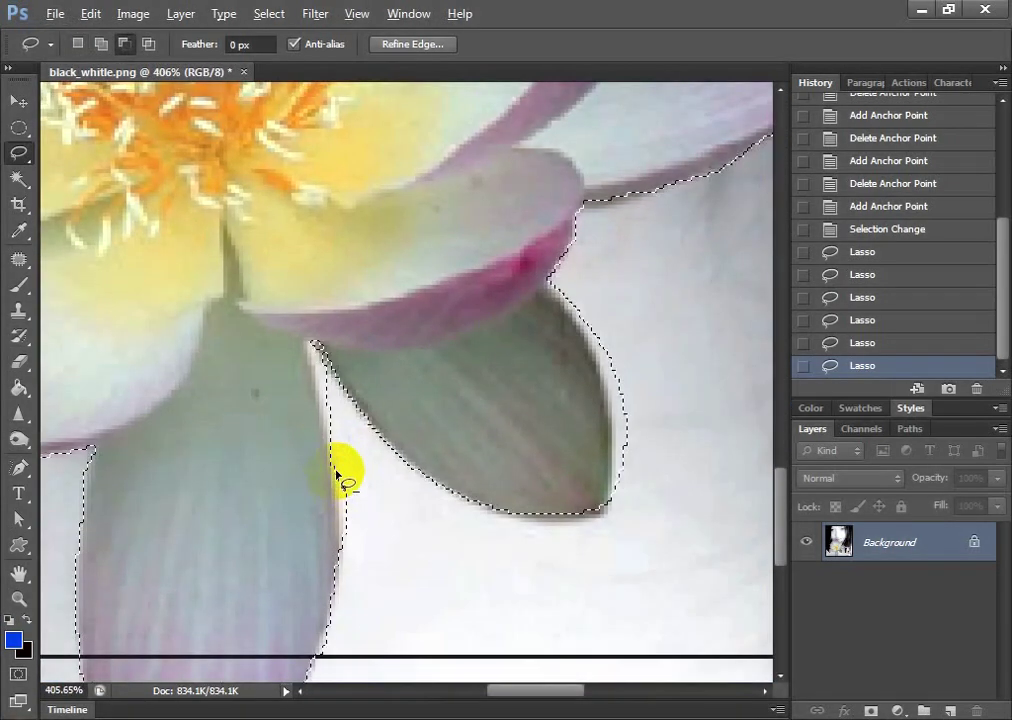
pyautogui.click(336, 485)
pyautogui.moveTo(336, 485); pyautogui.dragTo(350, 495)
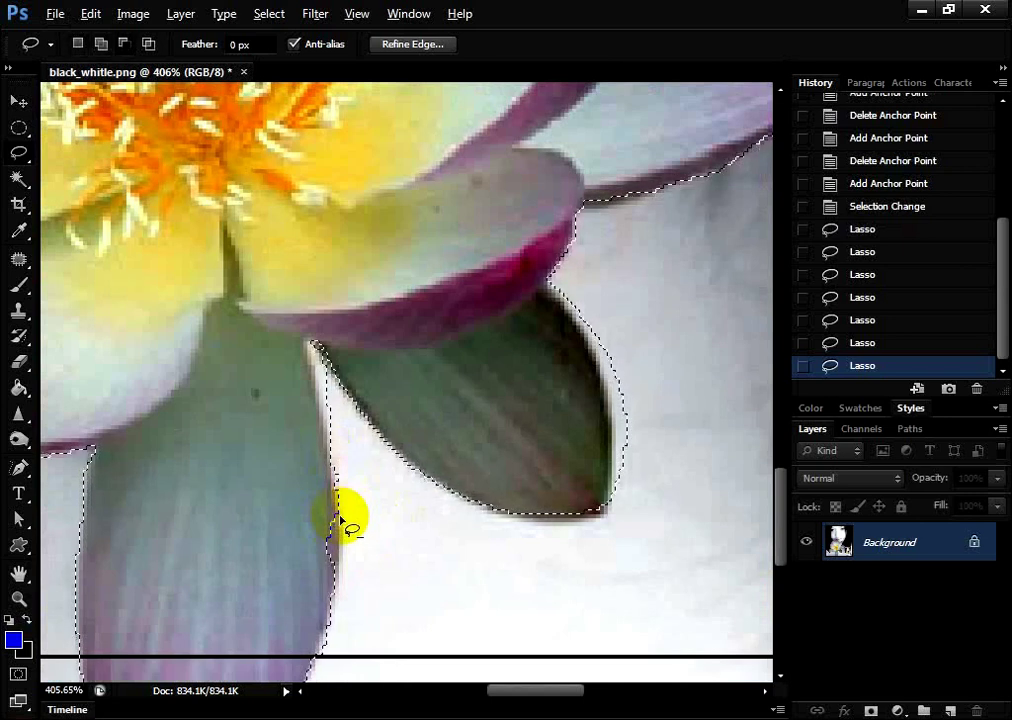
pyautogui.press('alt')
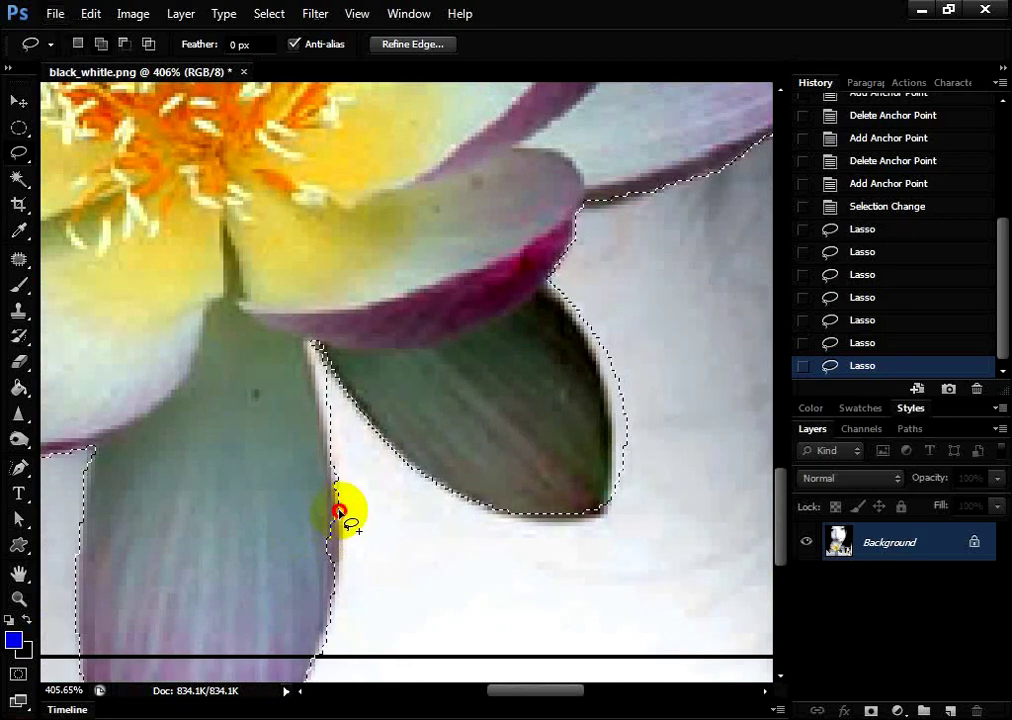
pyautogui.moveTo(333, 570)
pyautogui.mouseDown()
pyautogui.moveTo(330, 512)
pyautogui.moveTo(335, 565)
pyautogui.mouseUp()
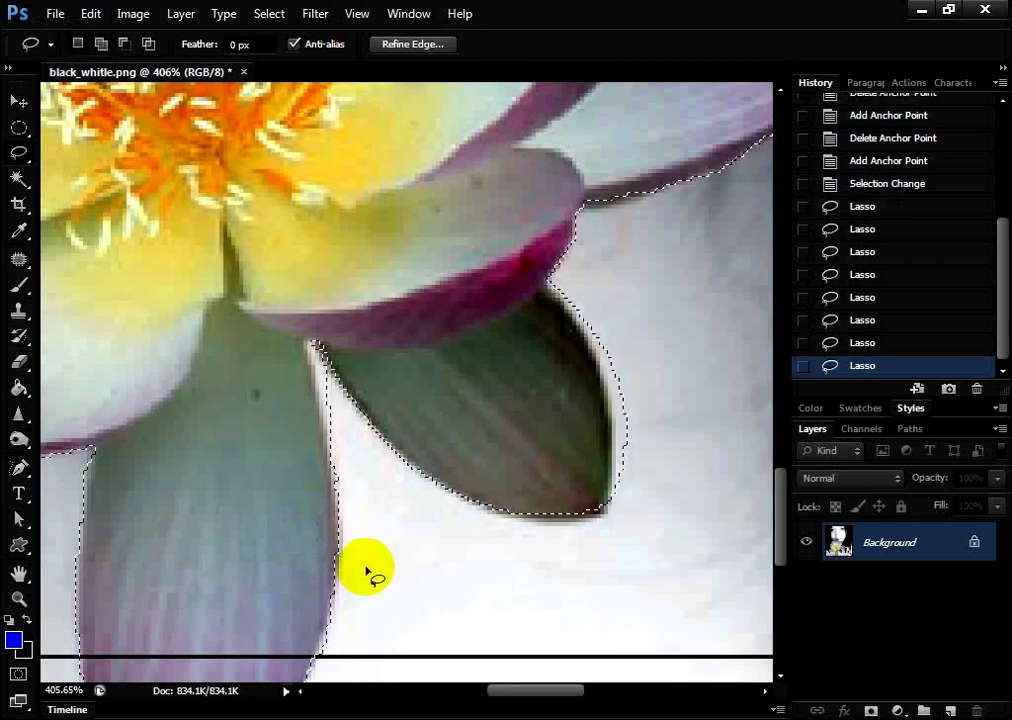
# Trace the dark green sepal's right edge and around its tip with the lasso
pyautogui.moveTo(576, 458); pyautogui.dragTo(608, 363)
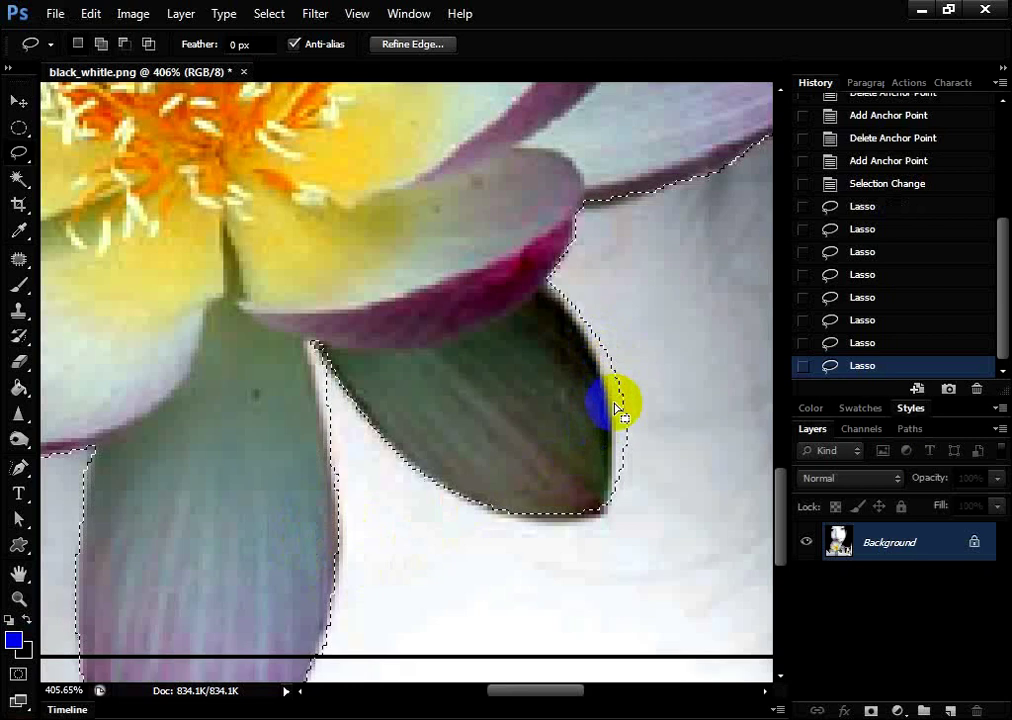
pyautogui.moveTo(607, 427); pyautogui.dragTo(572, 319)
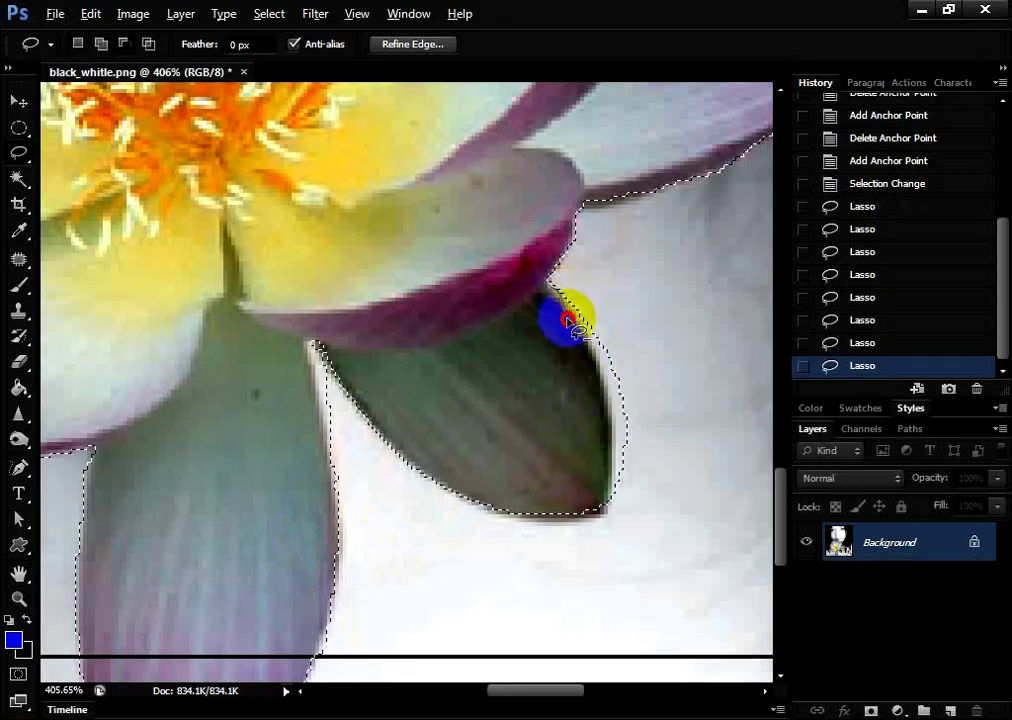
pyautogui.moveTo(594, 361); pyautogui.dragTo(608, 441)
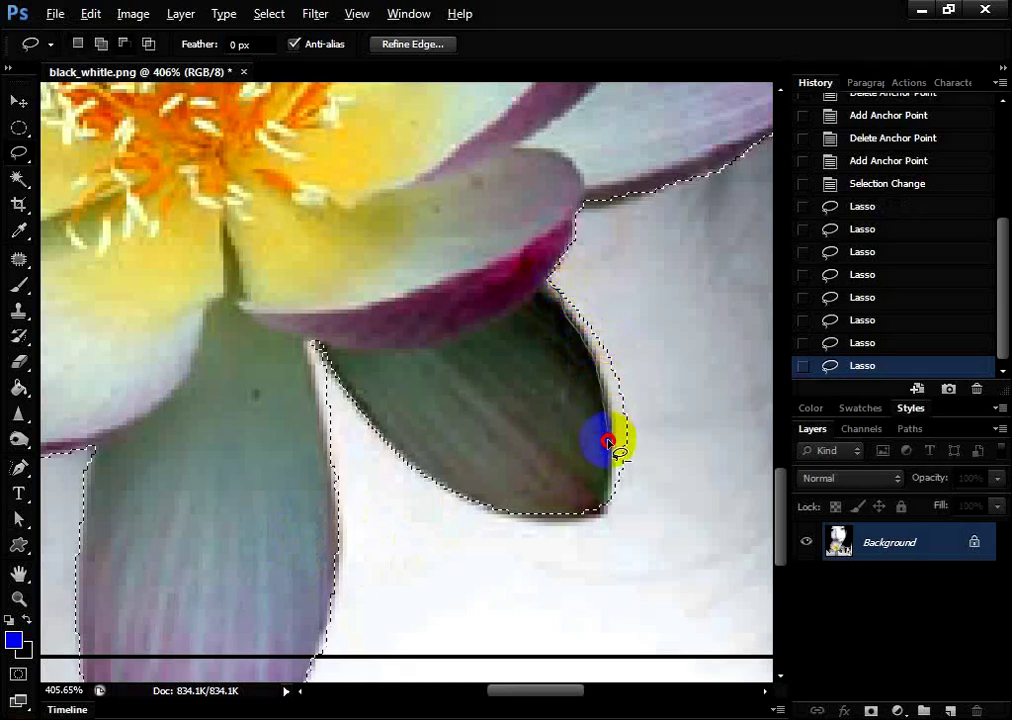
pyautogui.moveTo(600, 490)
pyautogui.mouseDown()
pyautogui.moveTo(578, 278)
pyautogui.moveTo(555, 288)
pyautogui.mouseUp()
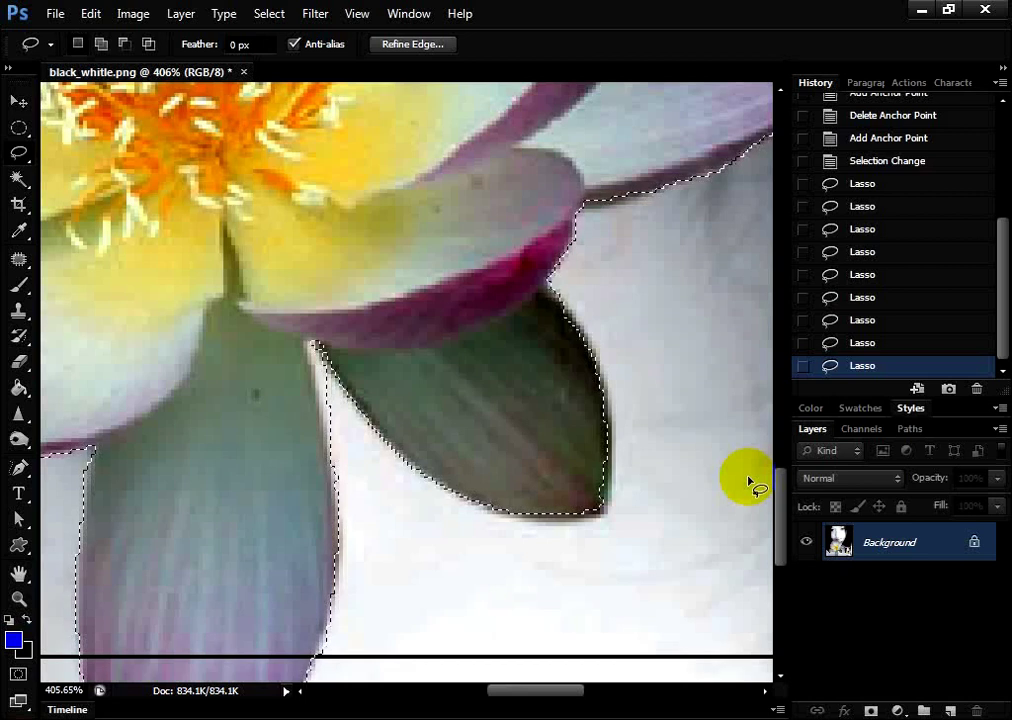
# Lasso out the pale wedge between the lower petal and sepal, including the petal tip
pyautogui.scroll(1, 285, 383)
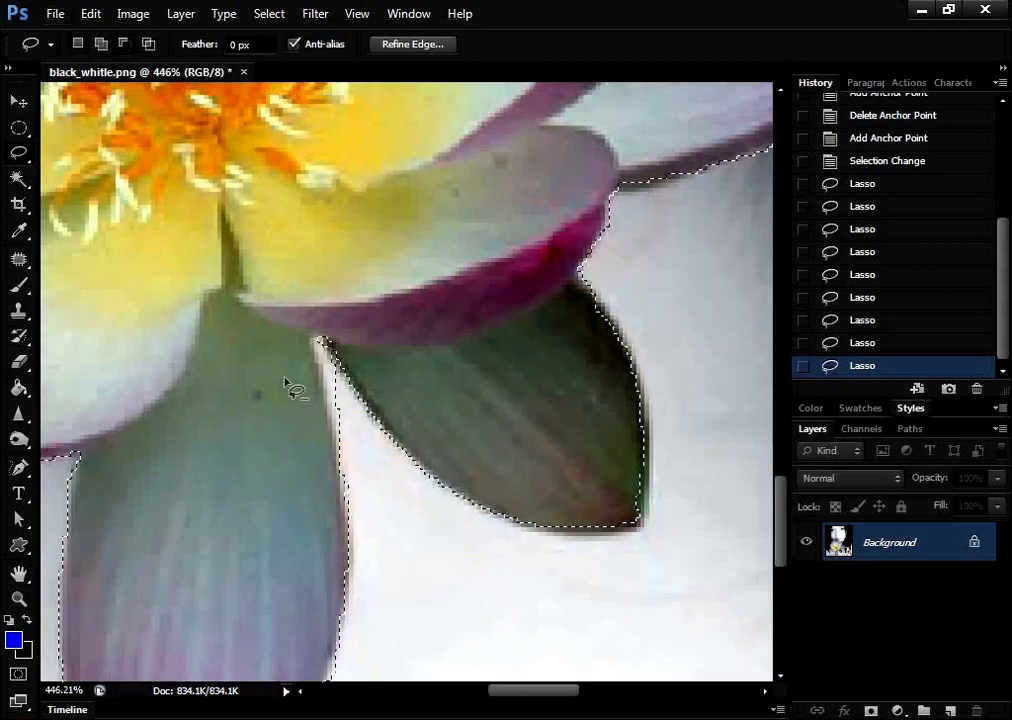
pyautogui.scroll(4, 350, 373)
pyautogui.scroll(-4, 350, 375)
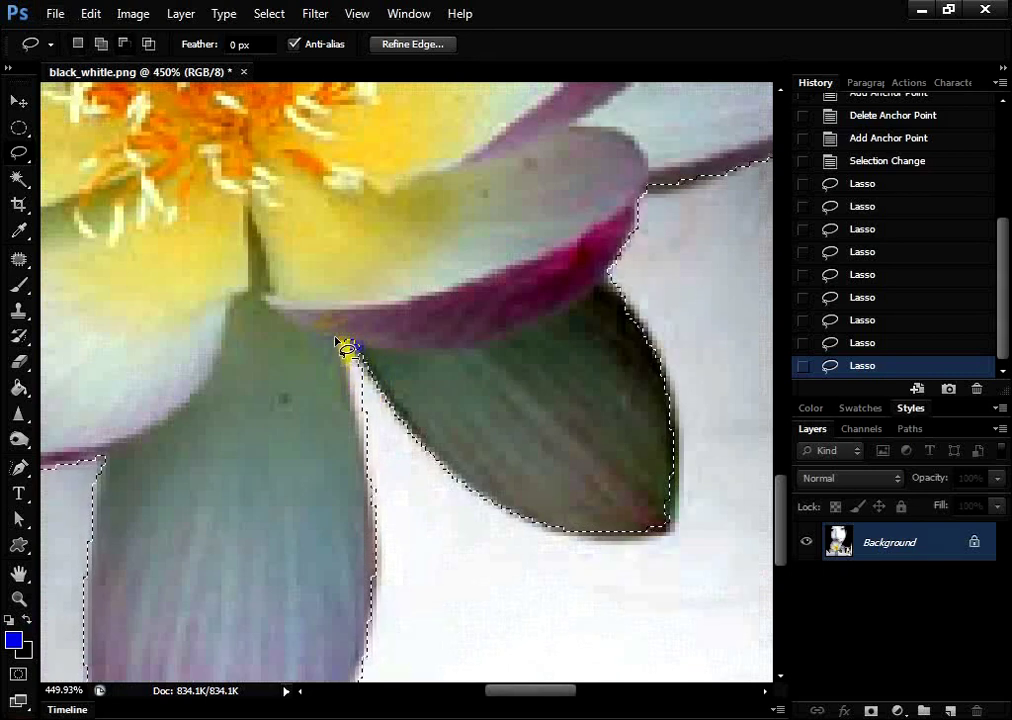
pyautogui.click(339, 352)
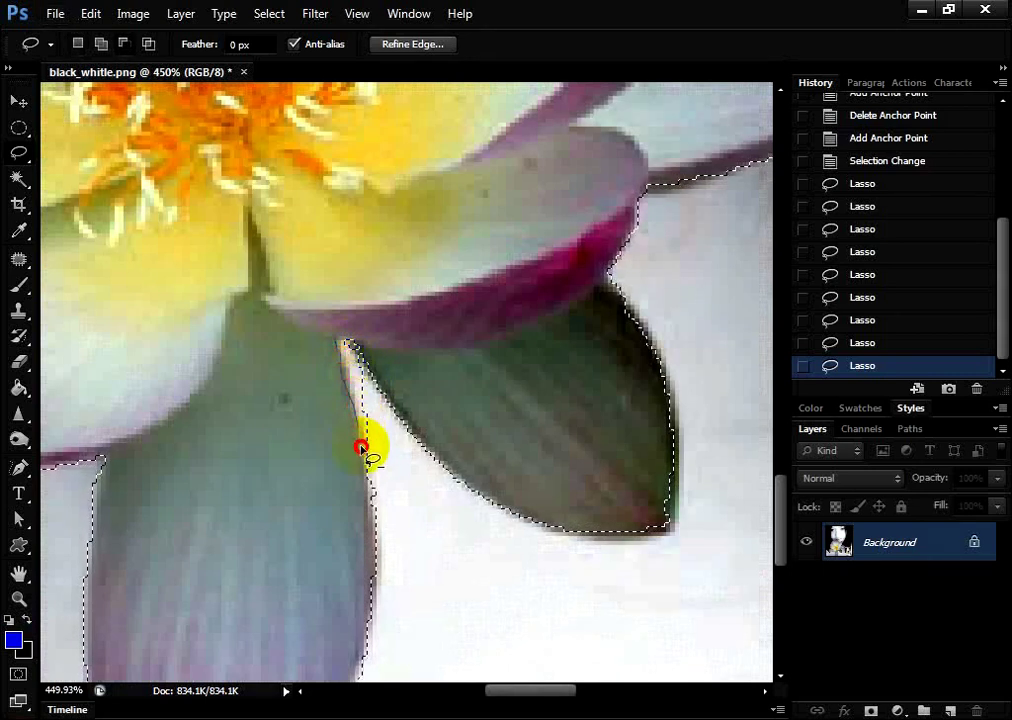
pyautogui.moveTo(360, 449); pyautogui.dragTo(377, 424)
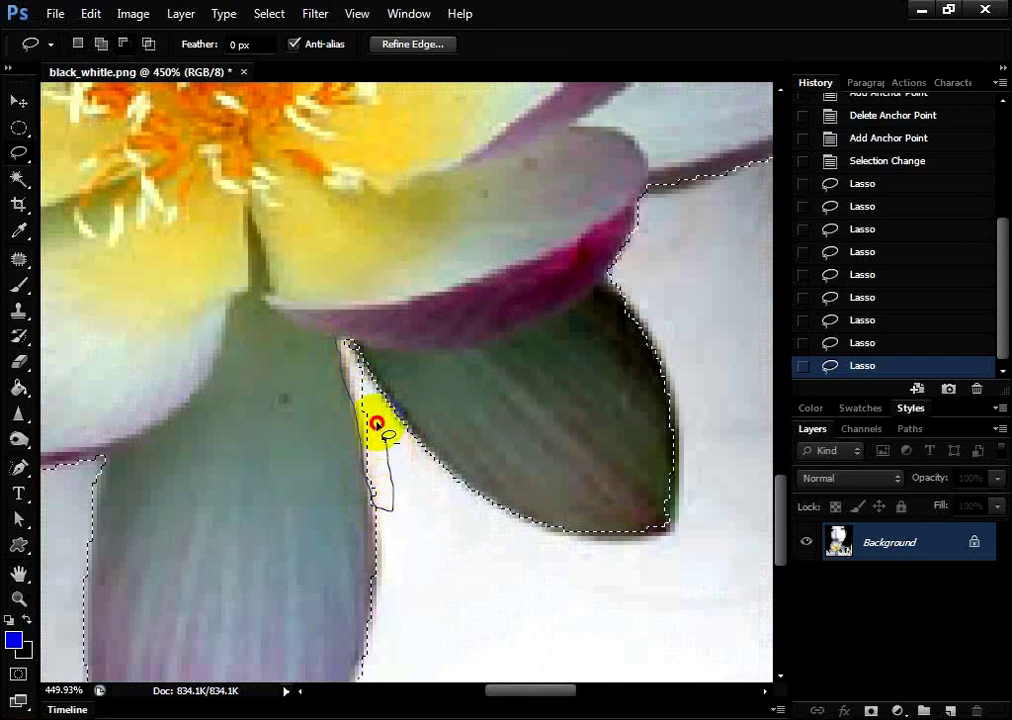
pyautogui.moveTo(340, 342); pyautogui.dragTo(340, 340)
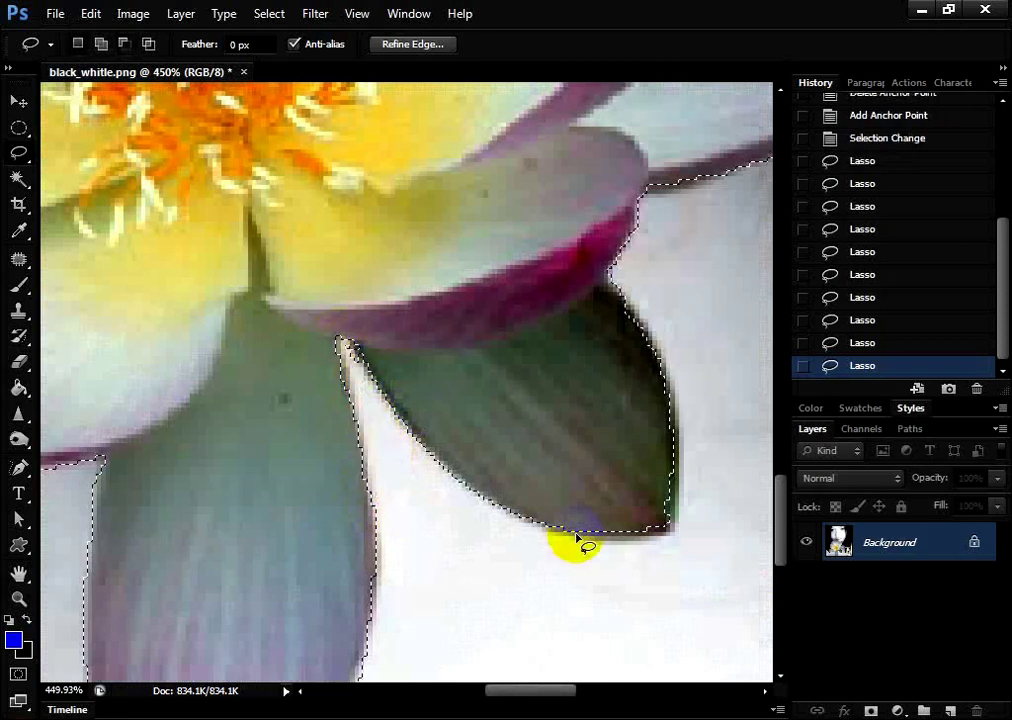
pyautogui.scroll(3, 348, 356)
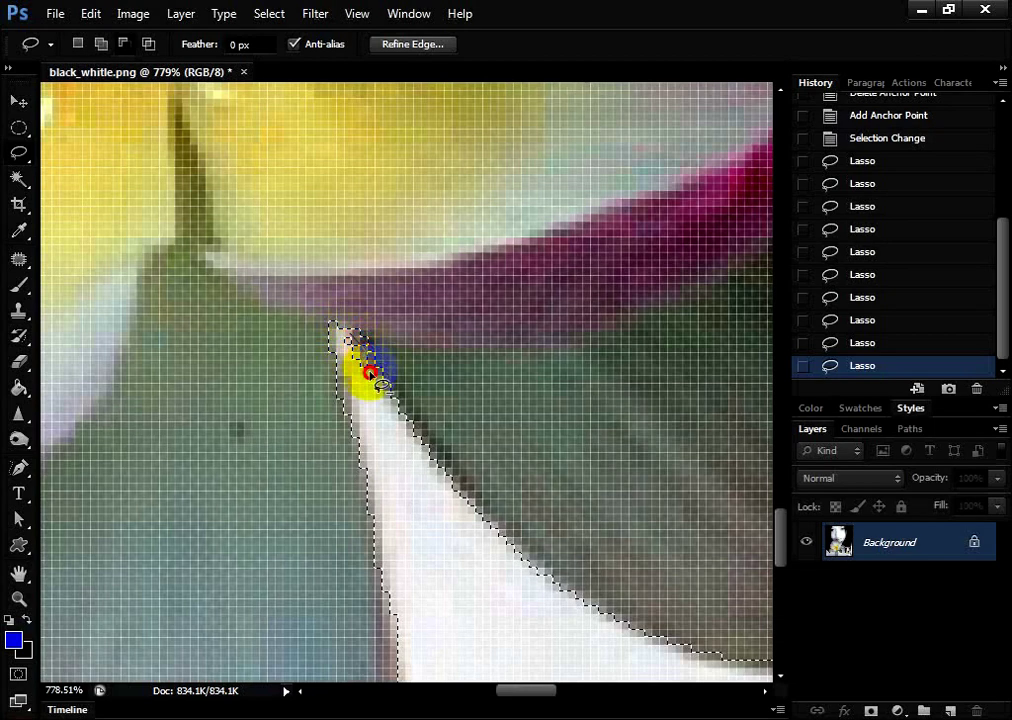
pyautogui.moveTo(358, 358); pyautogui.dragTo(334, 342)
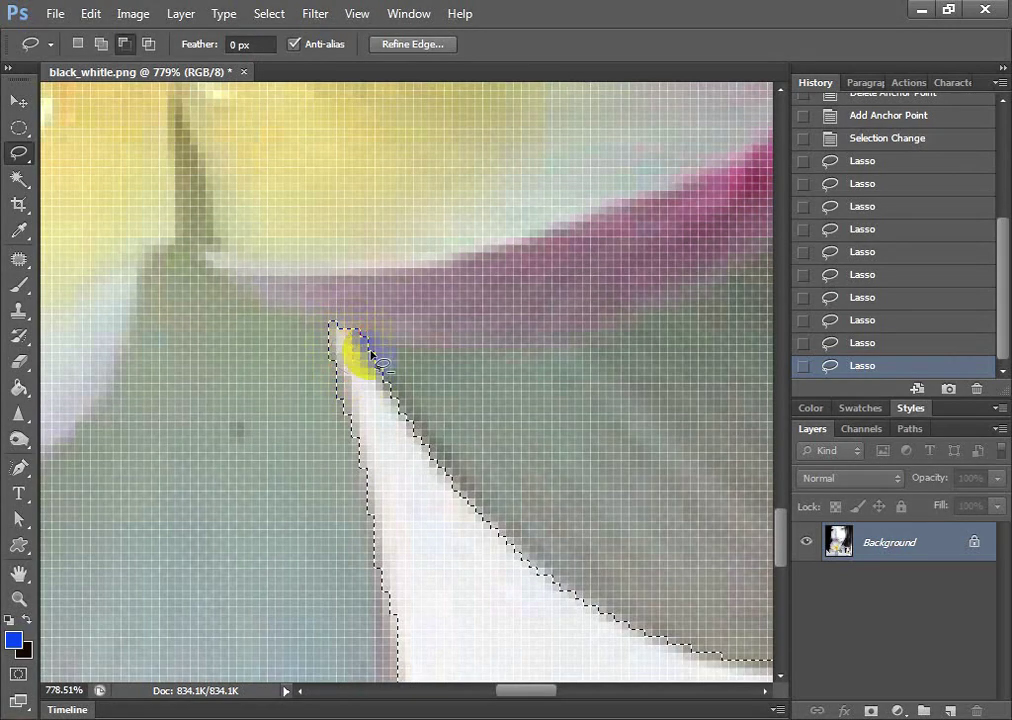
pyautogui.scroll(-5, 402, 406)
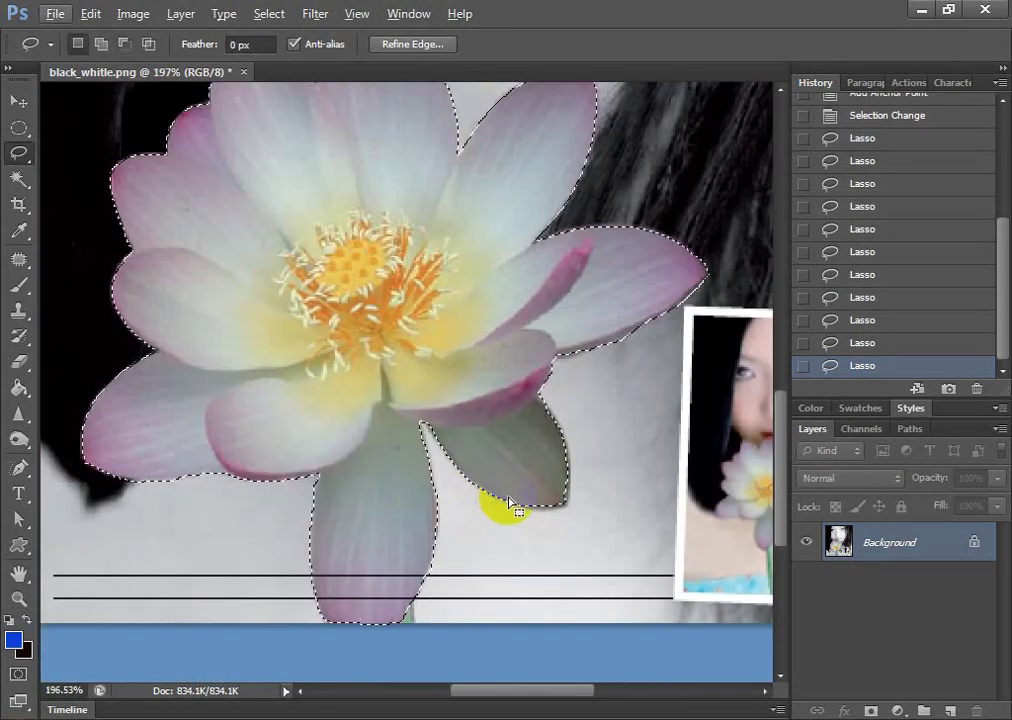
# View the whole selected lotus and bring up the Pen tool flyout
pyautogui.scroll(3, 486, 429)
pyautogui.scroll(-4, 497, 436)
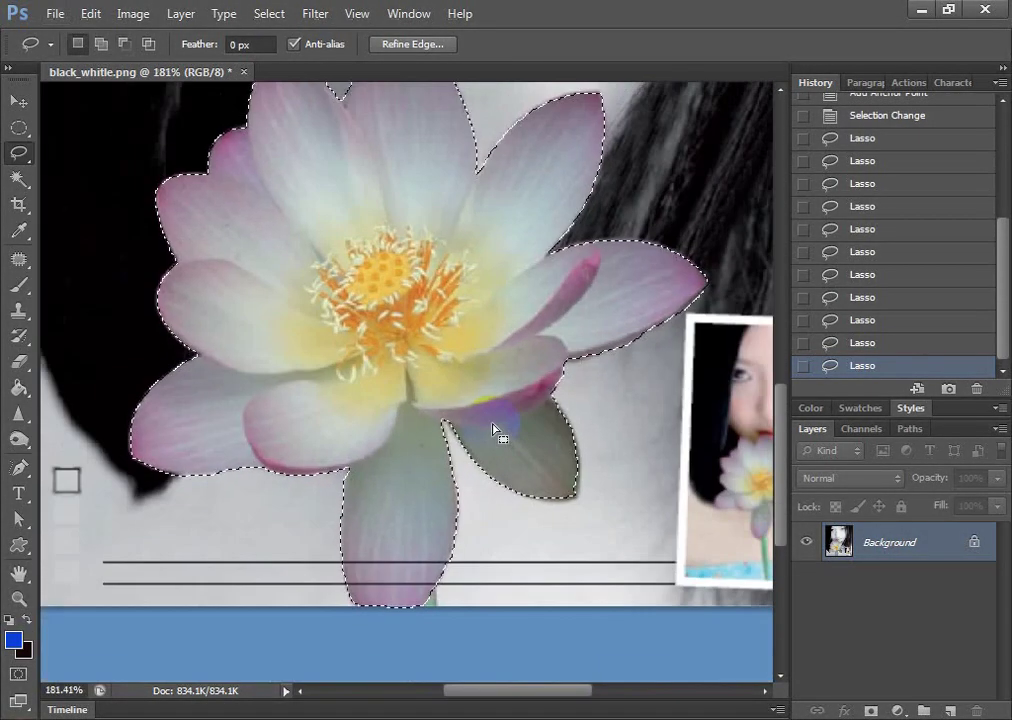
pyautogui.click(280, 516)
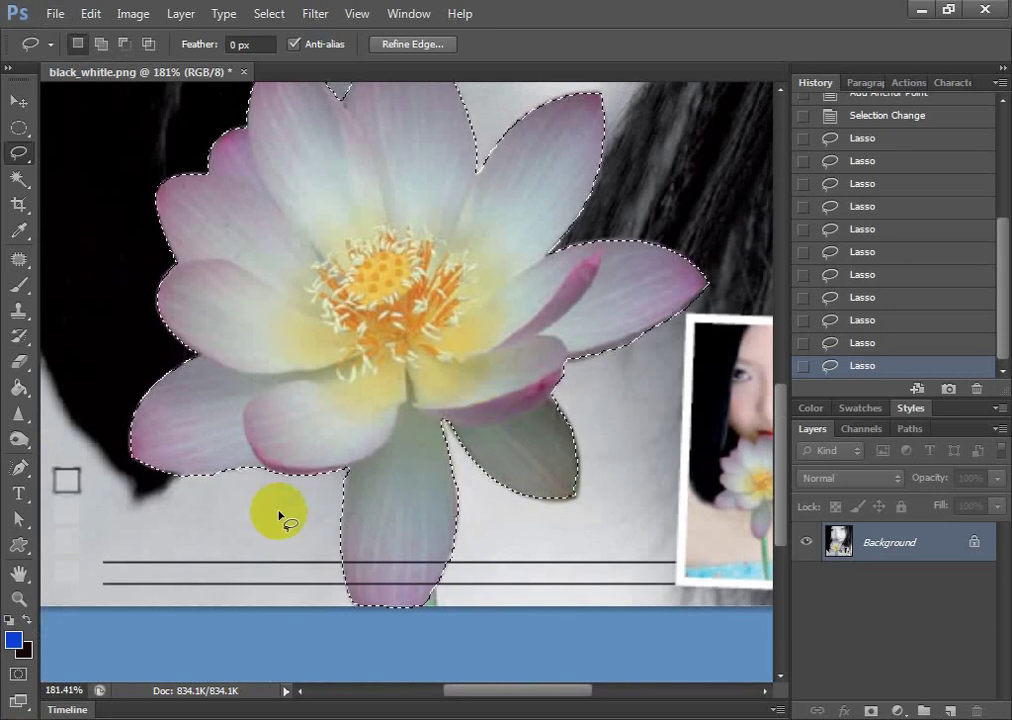
pyautogui.click(20, 466)
pyautogui.rightClick(46, 470)
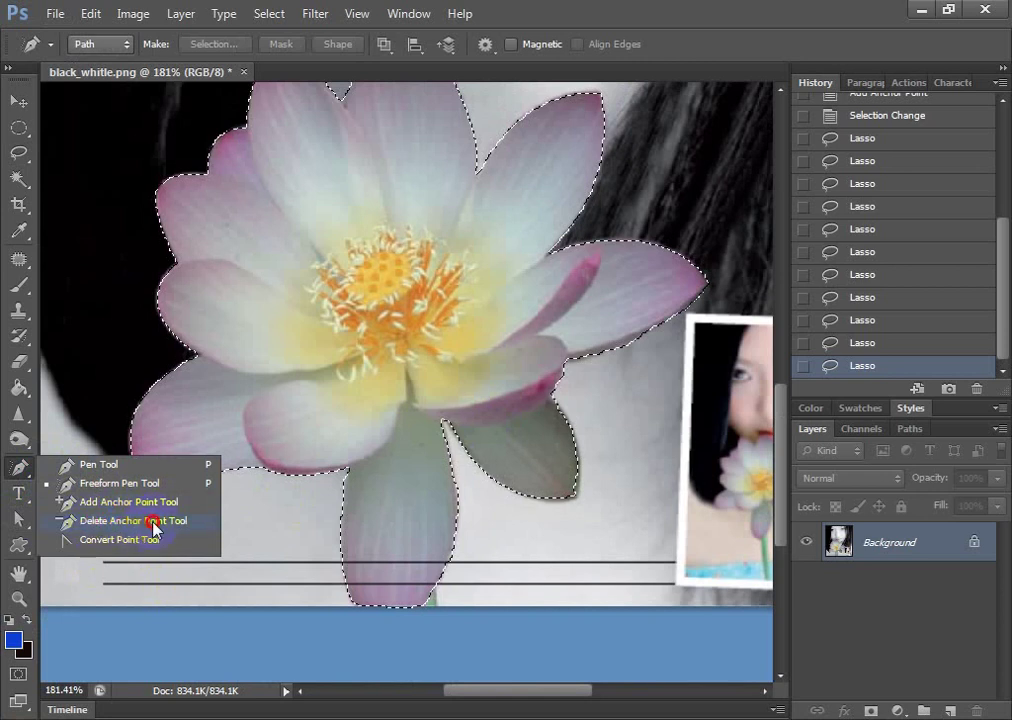
# Fit the whole image on screen with Ctrl+0
pyautogui.click(192, 521)
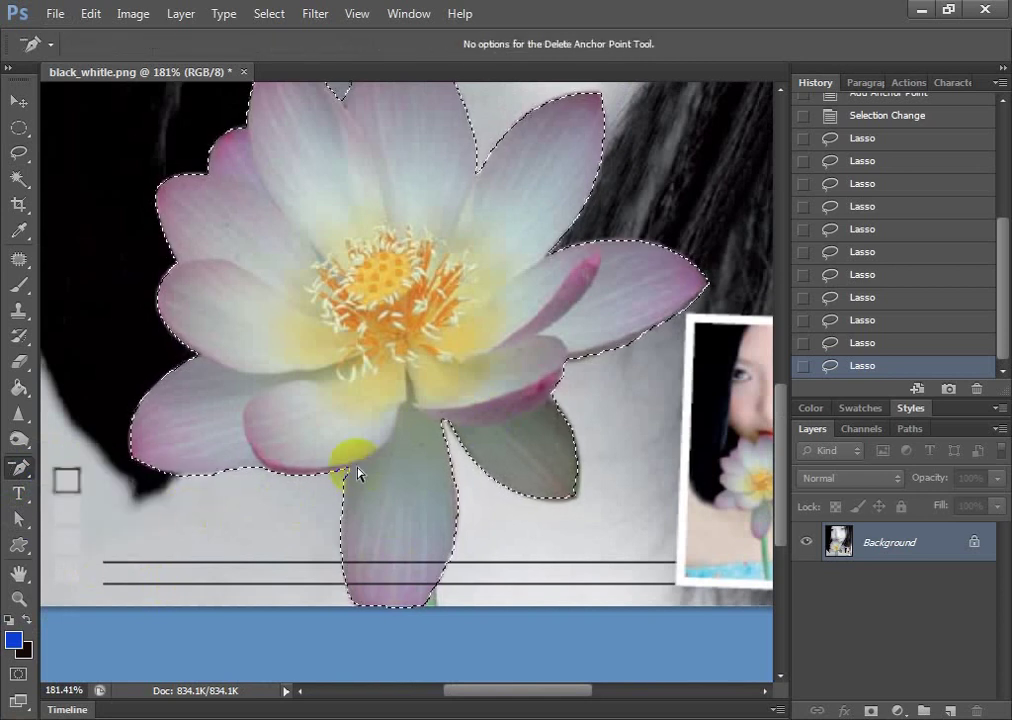
pyautogui.moveTo(226, 95); pyautogui.dragTo(190, 106)
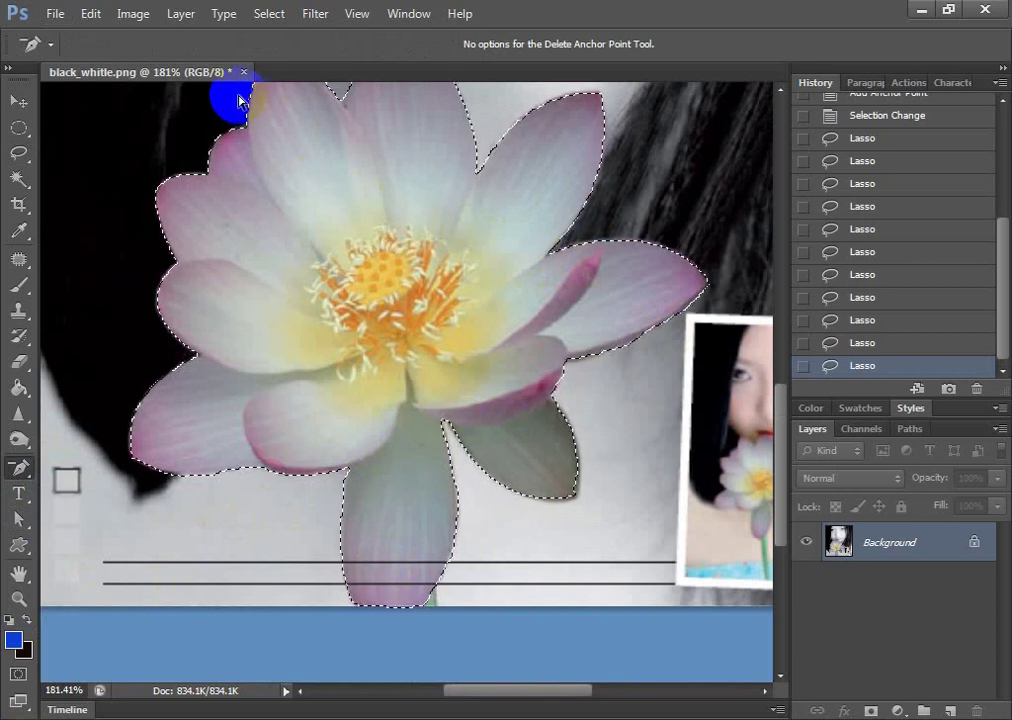
pyautogui.click(700, 361)
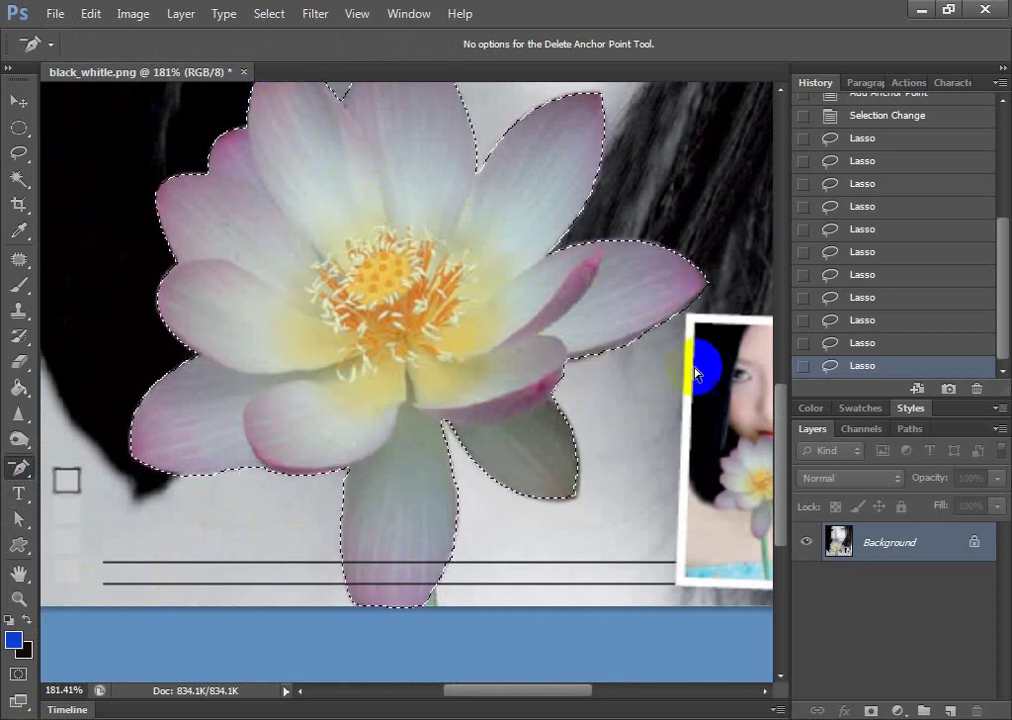
pyautogui.click(599, 219)
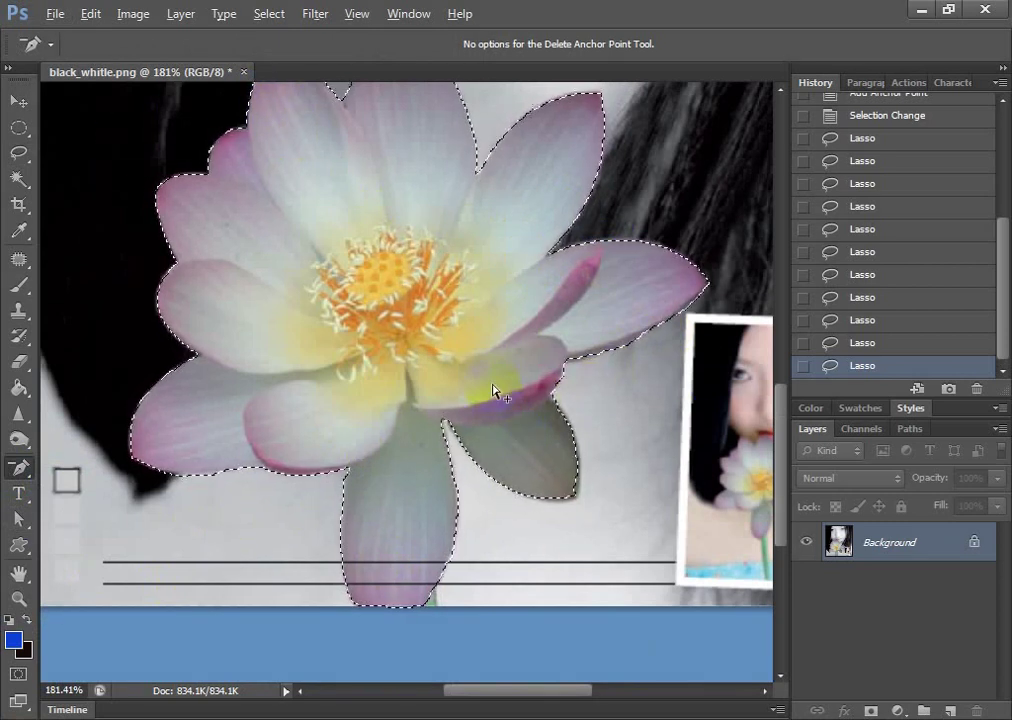
pyautogui.hotkey('ctrl', '0')
# Pick the Pen Tool for drawing paths and zoom in on the 'Before' inset photo
pyautogui.moveTo(19, 467); pyautogui.dragTo(100, 474)
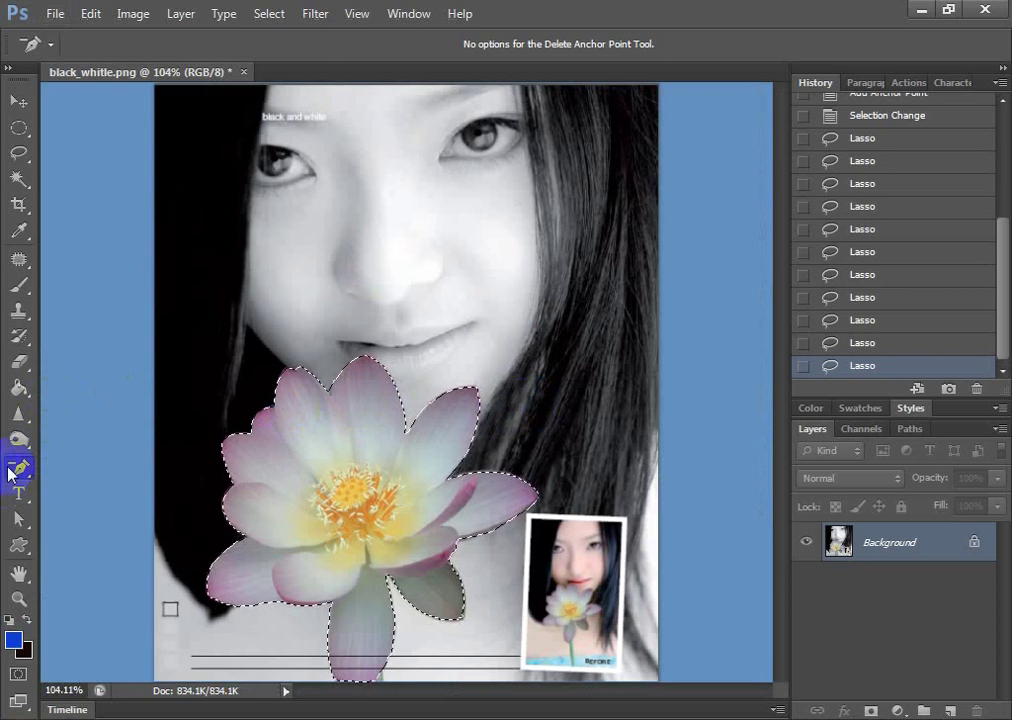
pyautogui.click(98, 466)
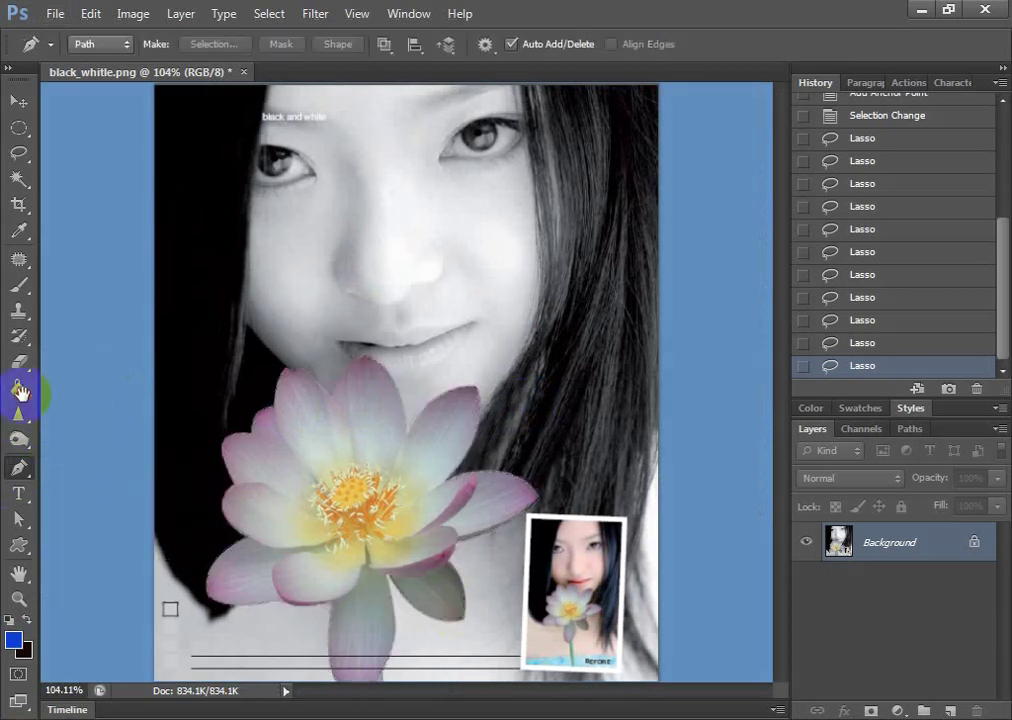
pyautogui.scroll(5, 497, 529)
pyautogui.moveTo(633, 615); pyautogui.dragTo(305, 373)
pyautogui.scroll(3, 350, 497)
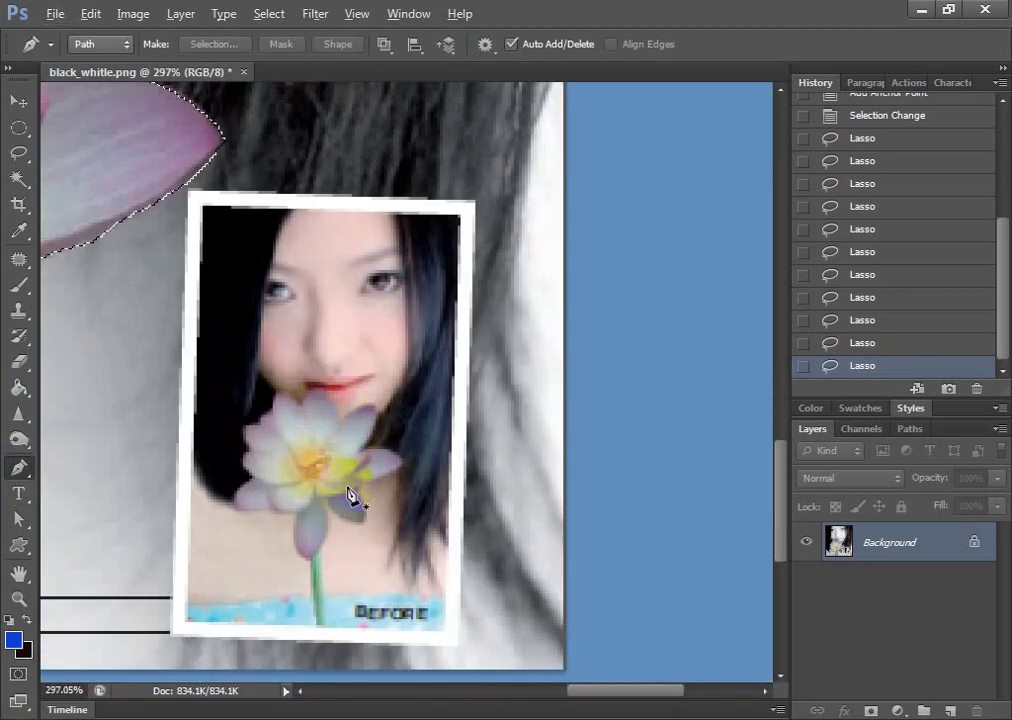
pyautogui.scroll(1, 355, 479)
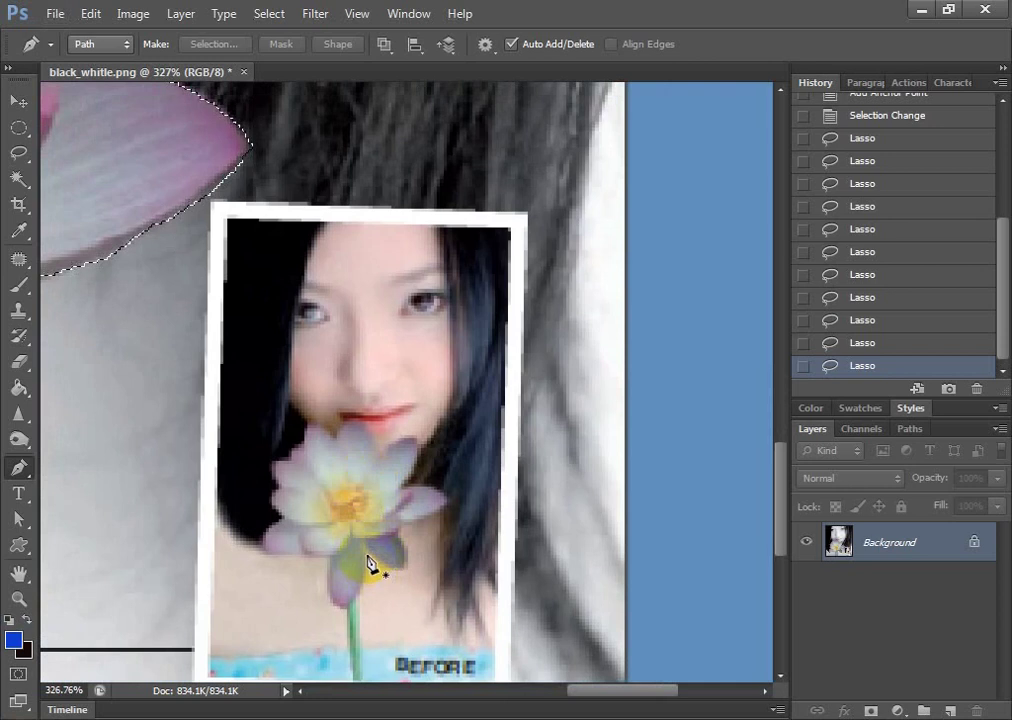
# Place curved and corner anchors around the inset lotus, closing the path at its start point
pyautogui.click(367, 555)
pyautogui.moveTo(363, 597); pyautogui.dragTo(297, 594)
pyautogui.click(259, 540)
pyautogui.click(259, 474)
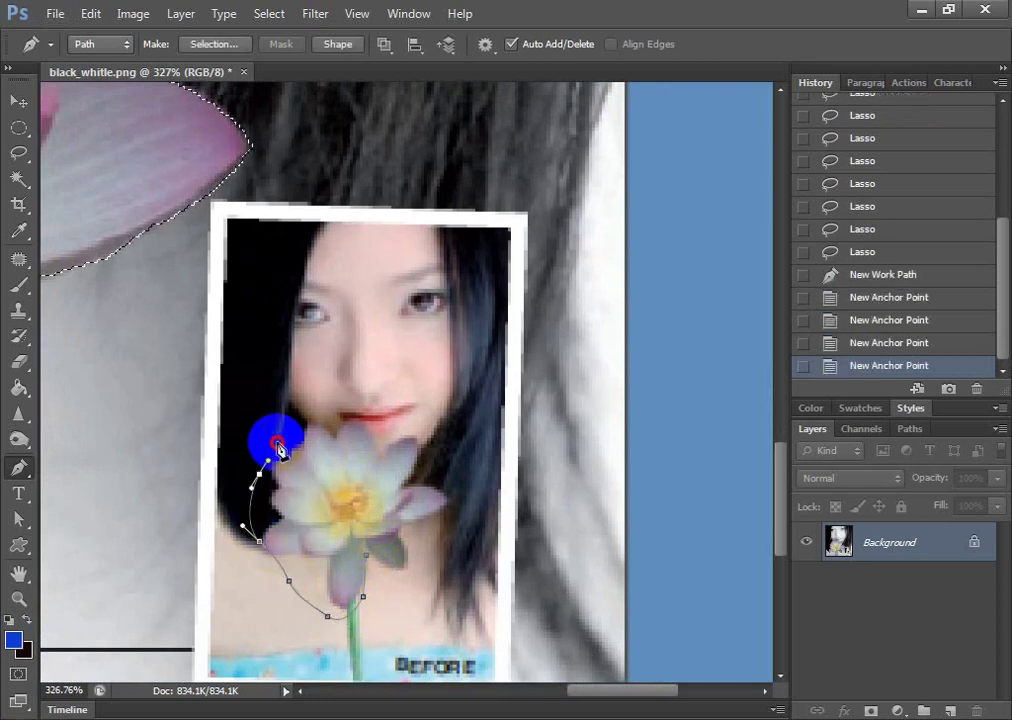
pyautogui.click(276, 441)
pyautogui.click(365, 413)
pyautogui.click(408, 418)
pyautogui.click(443, 464)
pyautogui.moveTo(428, 572); pyautogui.dragTo(397, 584)
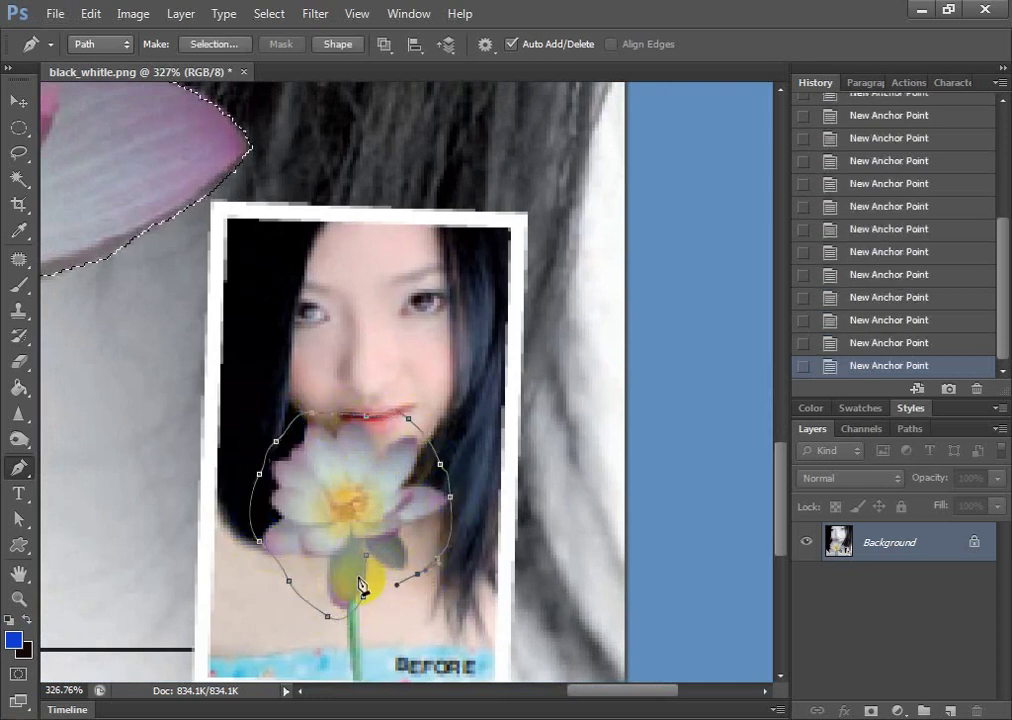
pyautogui.click(370, 562)
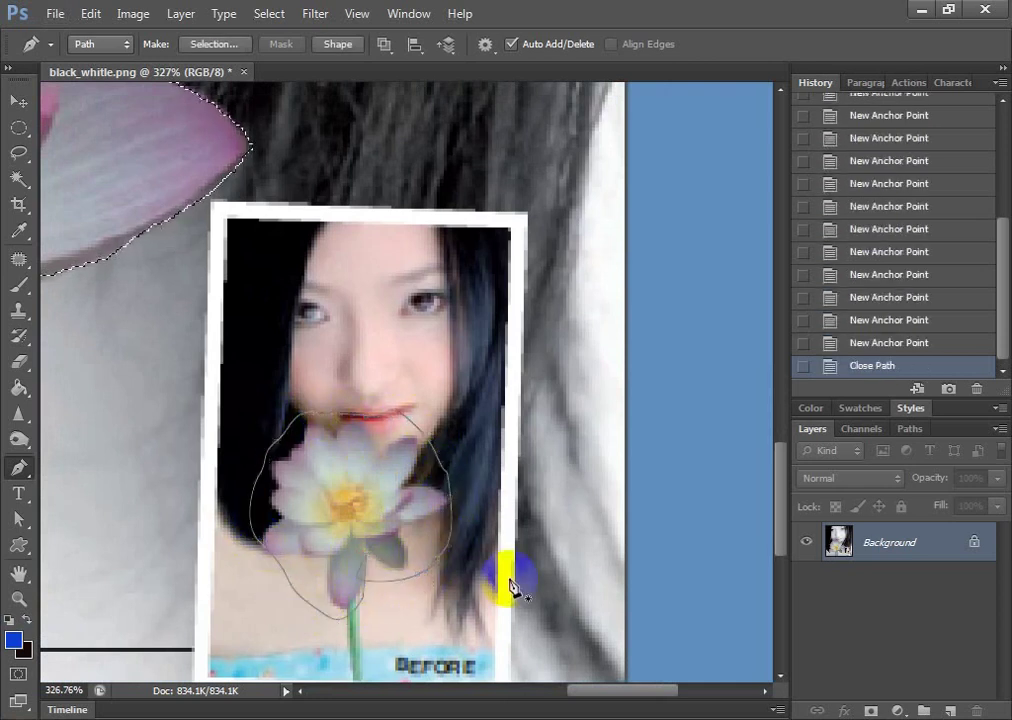
pyautogui.scroll(3, 452, 553)
pyautogui.scroll(-3, 437, 549)
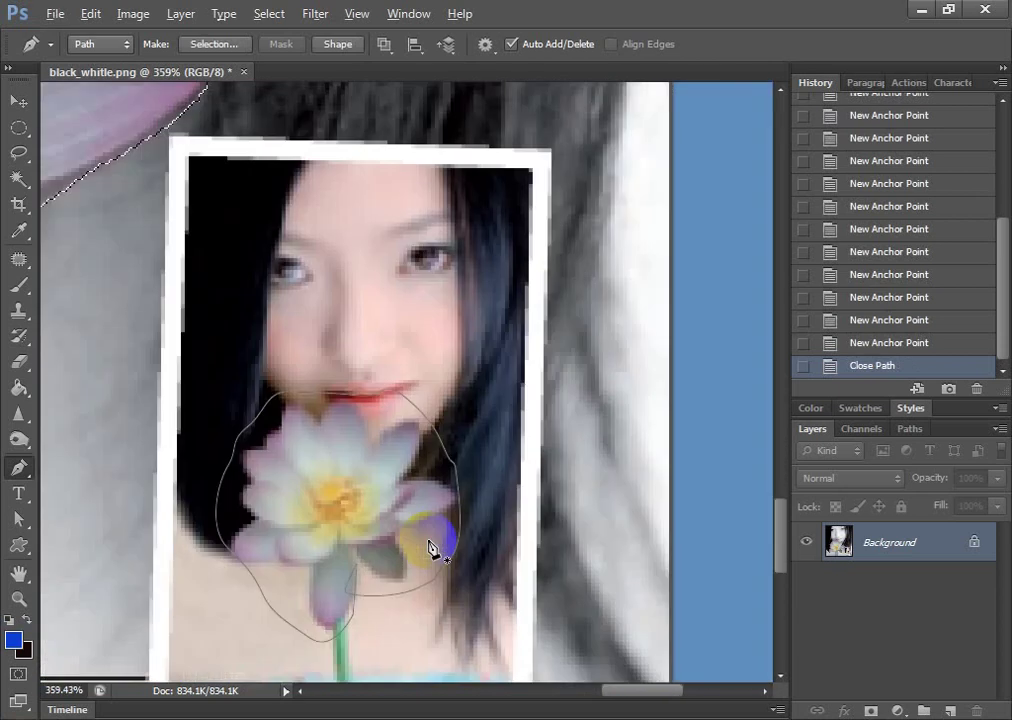
# Delete four surplus anchors along the right side of the inset lotus path
pyautogui.moveTo(12, 468); pyautogui.dragTo(95, 505)
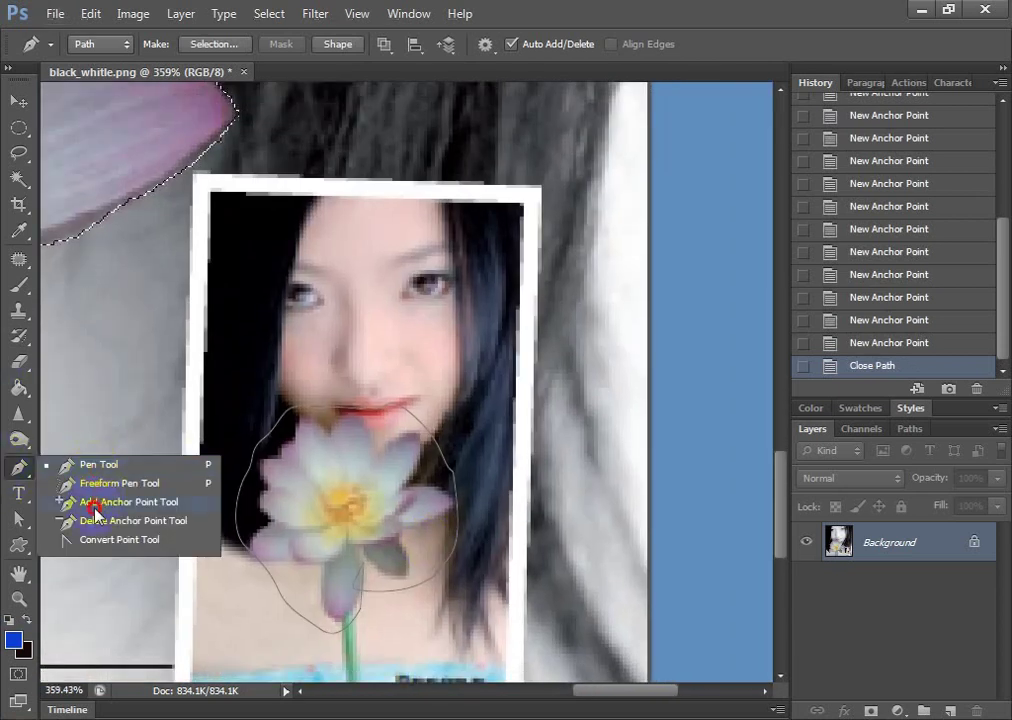
pyautogui.click(110, 521)
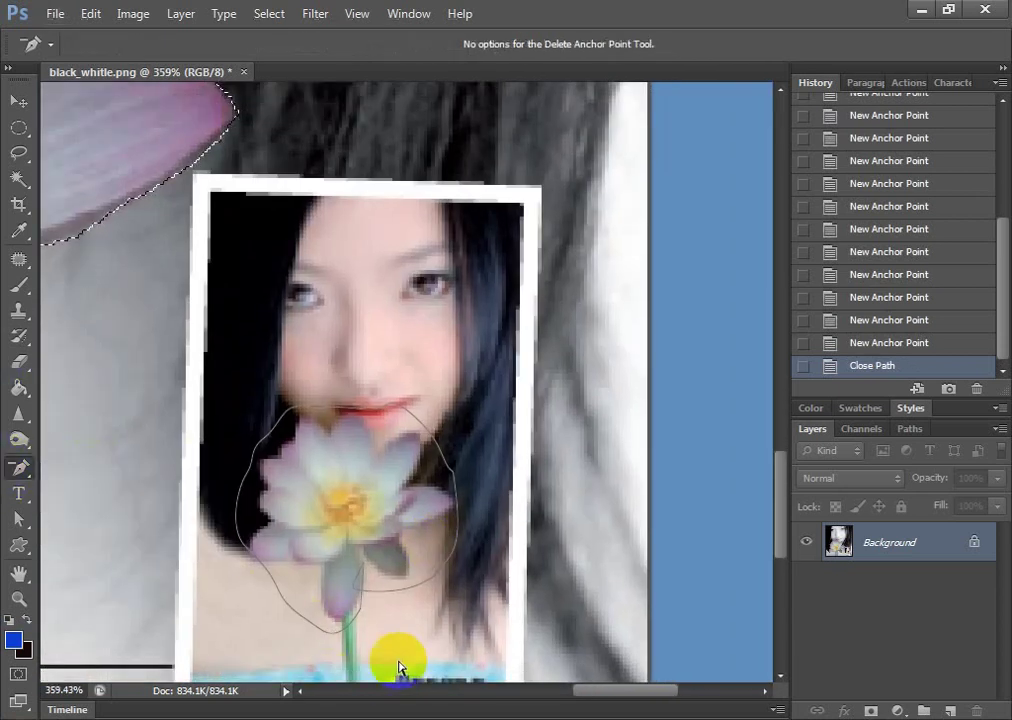
pyautogui.click(421, 586)
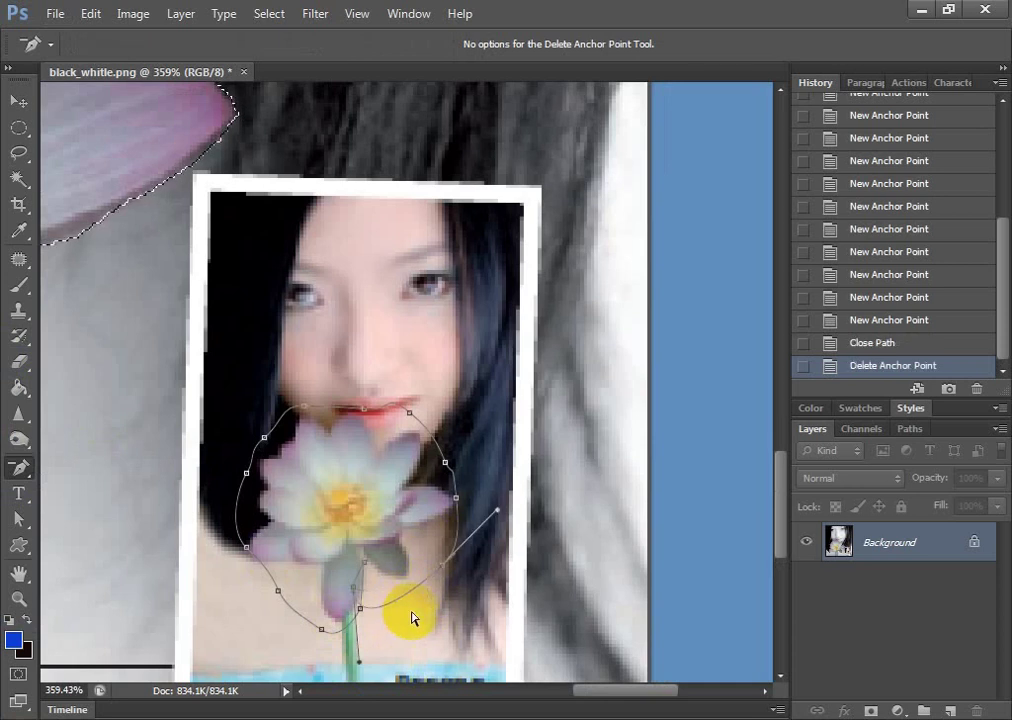
pyautogui.click(444, 572)
pyautogui.click(456, 498)
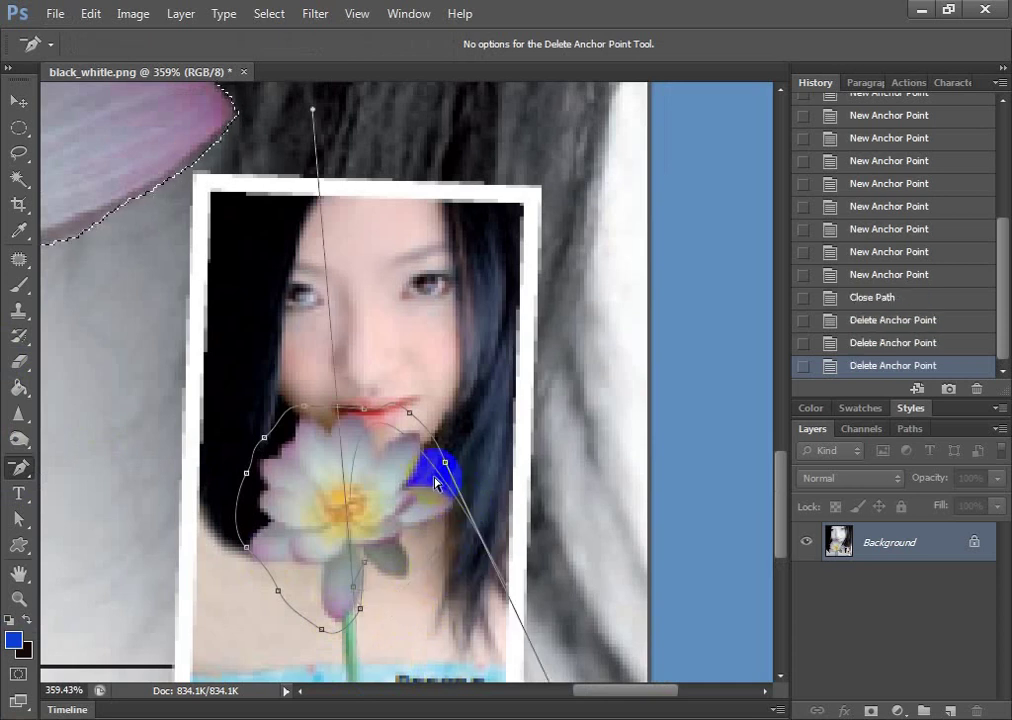
pyautogui.click(445, 466)
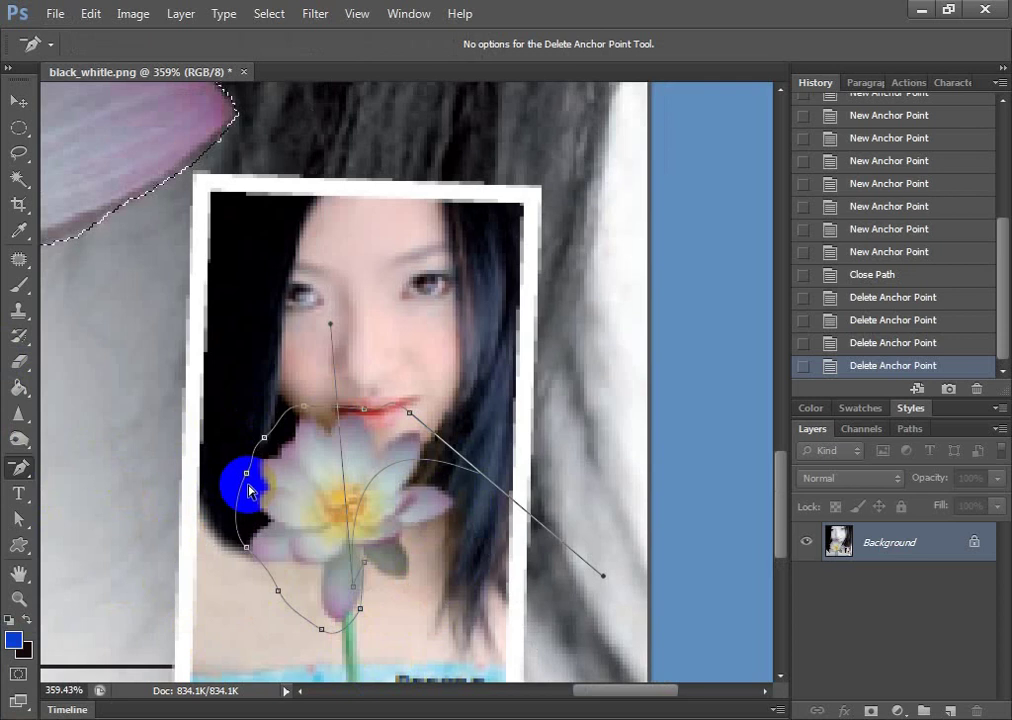
# Delete five more anchors along the path's bottom and lower left
pyautogui.click(356, 592)
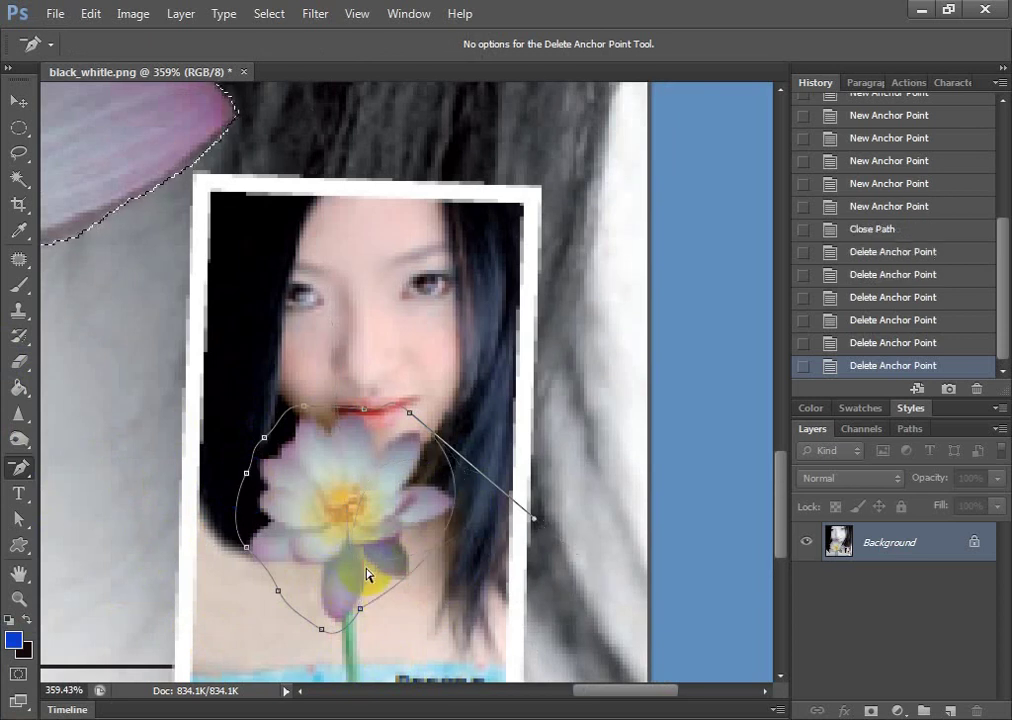
pyautogui.click(358, 608)
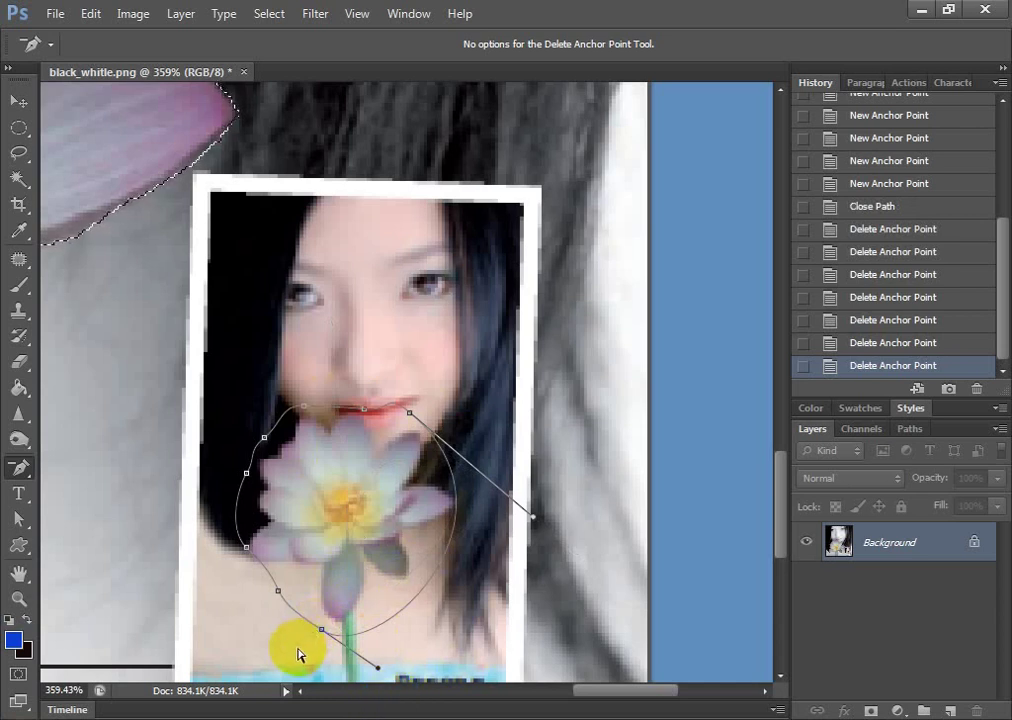
pyautogui.click(281, 591)
pyautogui.click(246, 548)
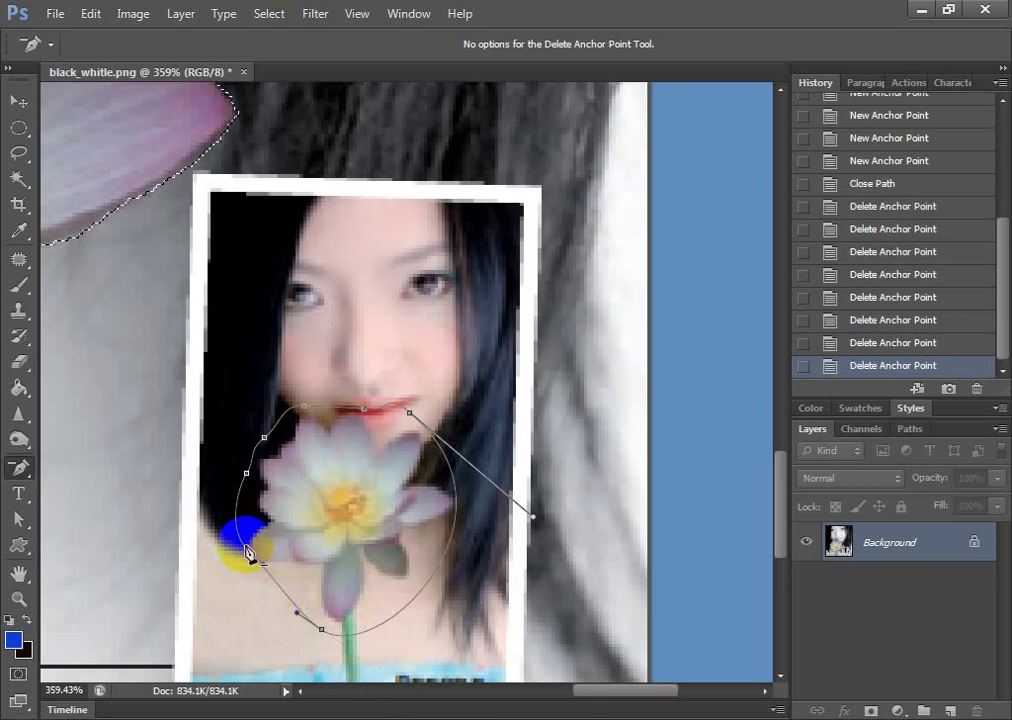
pyautogui.click(322, 631)
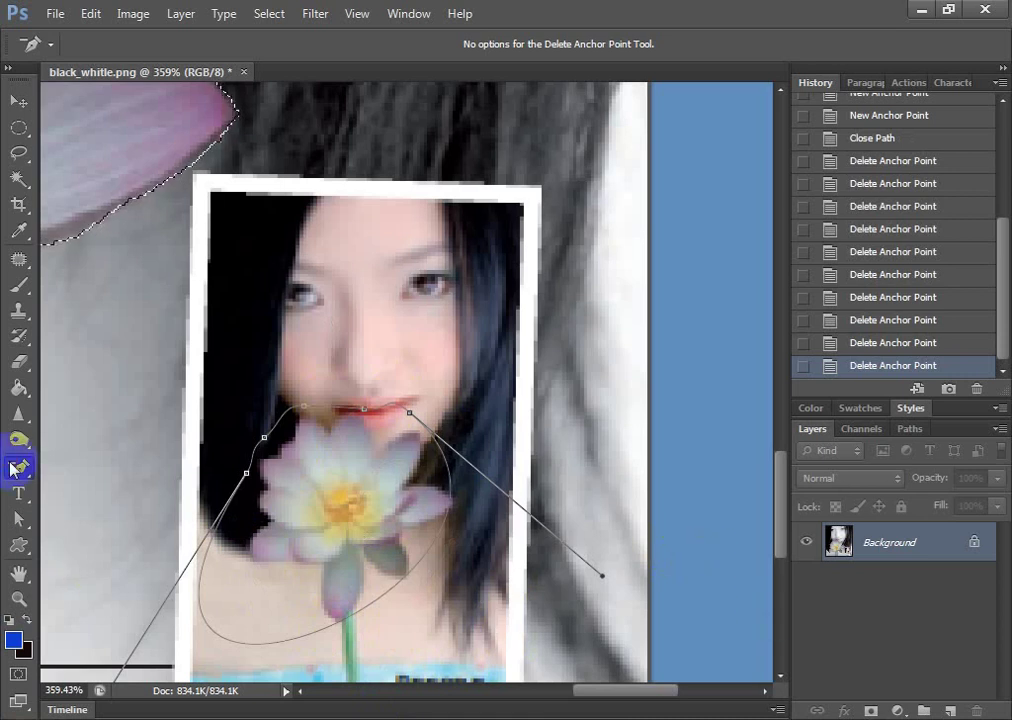
pyautogui.moveTo(19, 467); pyautogui.dragTo(82, 487)
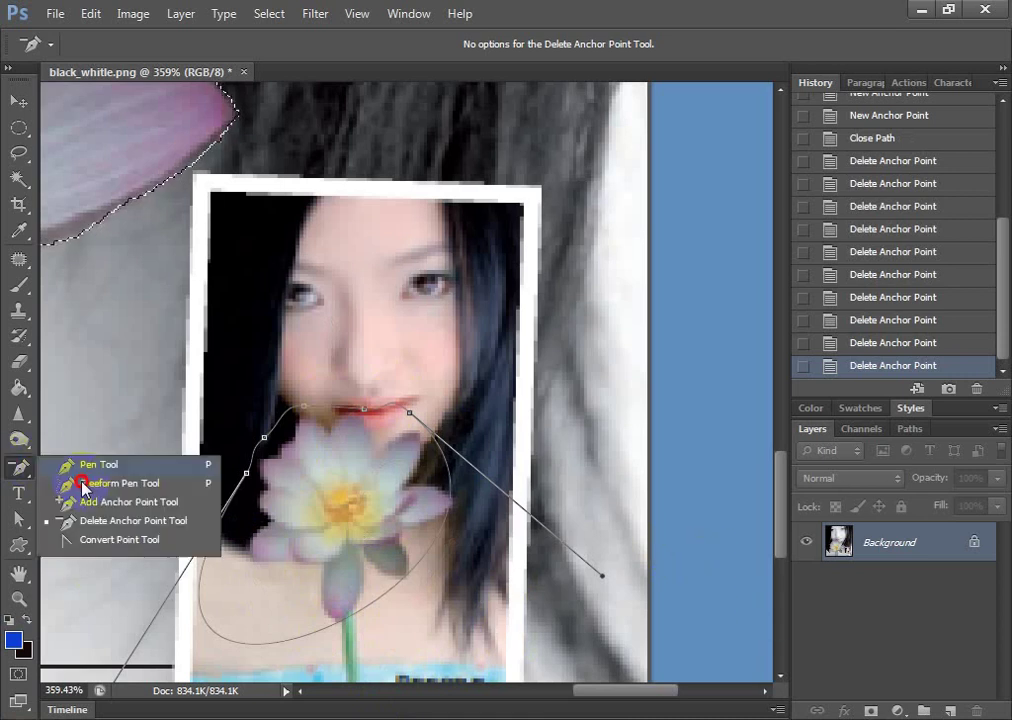
# Convert the path's anchors to smooth points and drag their handles to curve around the petals
pyautogui.click(125, 540)
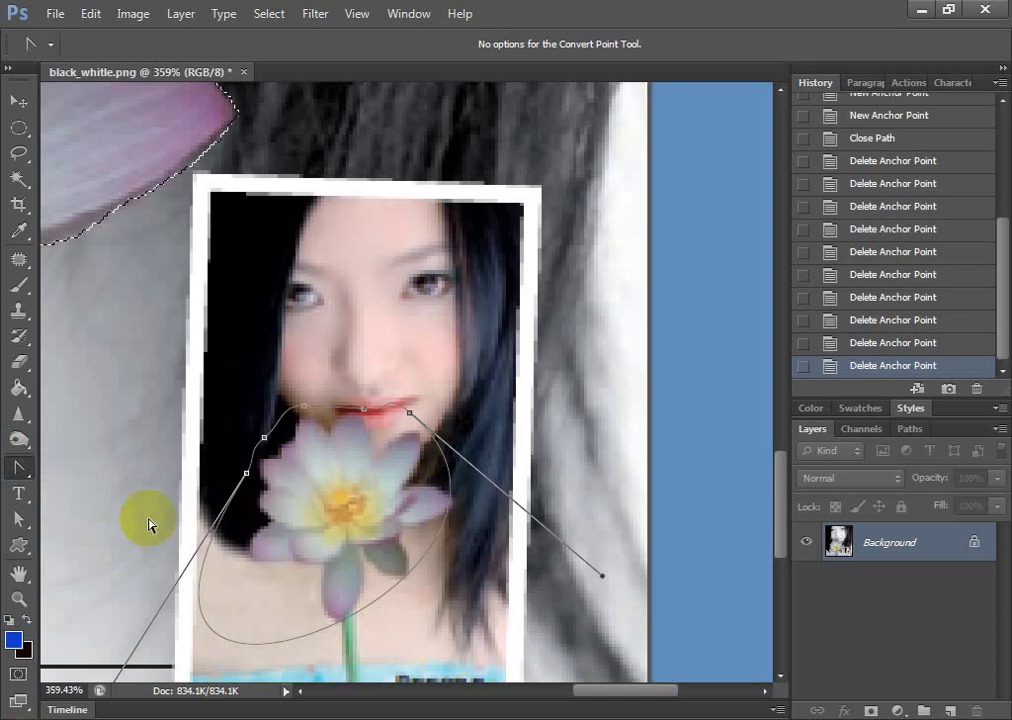
pyautogui.moveTo(199, 501); pyautogui.dragTo(244, 479)
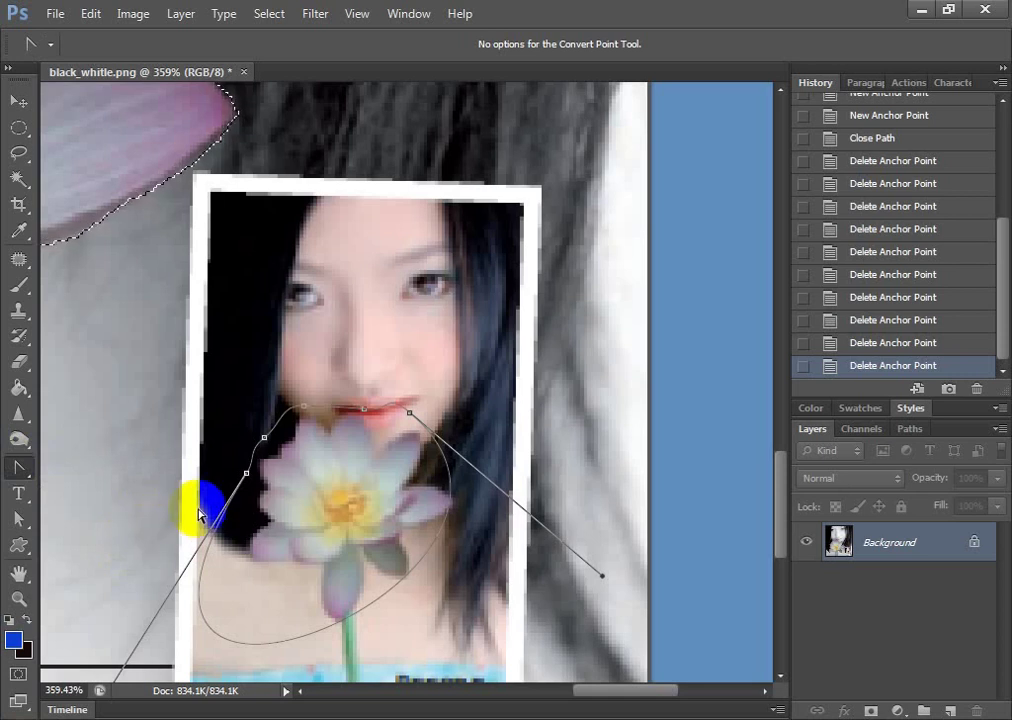
pyautogui.moveTo(27, 466); pyautogui.dragTo(123, 490)
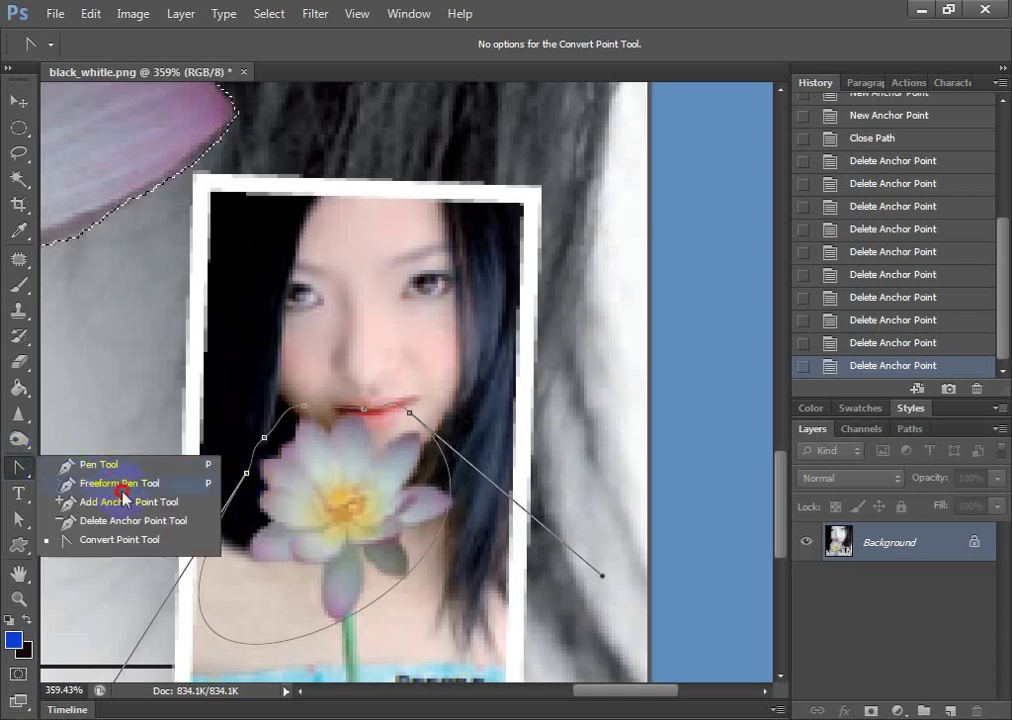
pyautogui.moveTo(246, 472)
pyautogui.mouseDown()
pyautogui.moveTo(300, 480)
pyautogui.moveTo(294, 529)
pyautogui.moveTo(583, 567)
pyautogui.moveTo(305, 490)
pyautogui.moveTo(480, 671)
pyautogui.moveTo(250, 415)
pyautogui.moveTo(207, 328)
pyautogui.moveTo(124, 233)
pyautogui.moveTo(235, 402)
pyautogui.moveTo(330, 488)
pyautogui.moveTo(274, 213)
pyautogui.mouseUp()
pyautogui.click(254, 411)
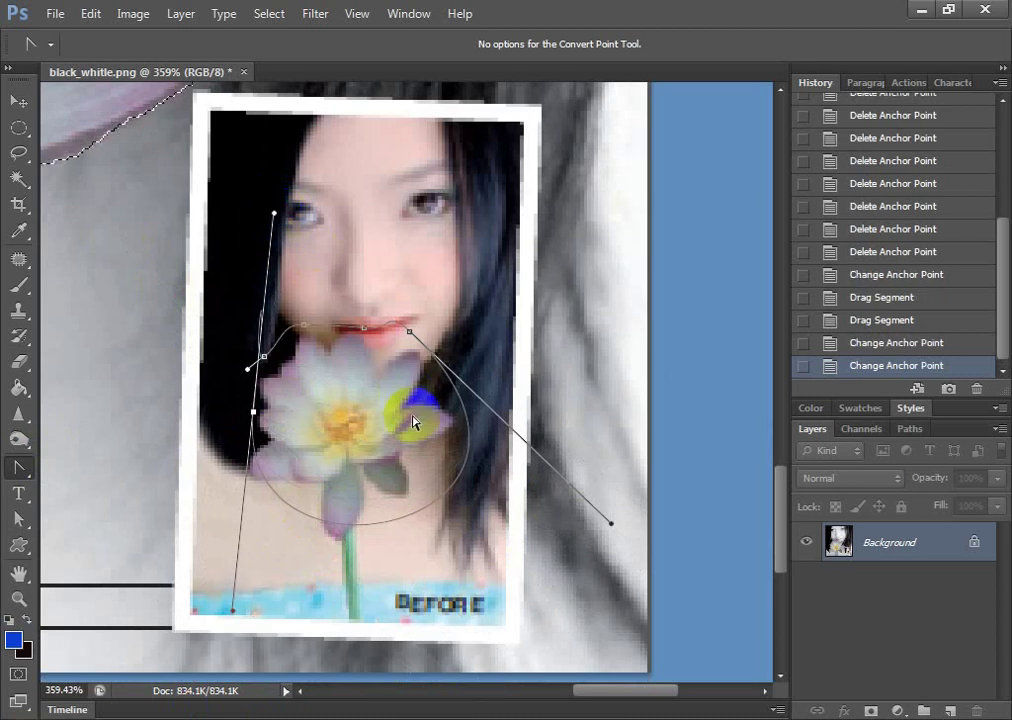
pyautogui.moveTo(418, 402)
pyautogui.mouseDown()
pyautogui.moveTo(451, 494)
pyautogui.moveTo(395, 445)
pyautogui.moveTo(389, 339)
pyautogui.moveTo(599, 529)
pyautogui.moveTo(758, 634)
pyautogui.moveTo(727, 623)
pyautogui.moveTo(824, 632)
pyautogui.moveTo(388, 478)
pyautogui.moveTo(177, 548)
pyautogui.moveTo(151, 508)
pyautogui.moveTo(323, 585)
pyautogui.mouseUp()
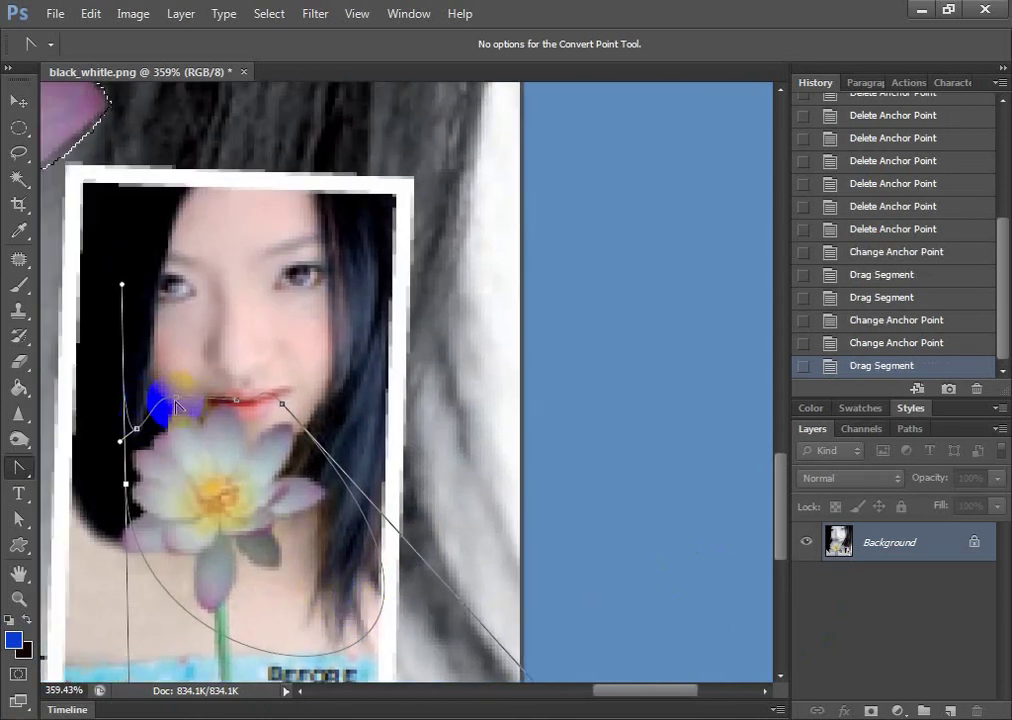
pyautogui.moveTo(155, 399)
pyautogui.mouseDown()
pyautogui.moveTo(153, 415)
pyautogui.moveTo(165, 197)
pyautogui.moveTo(203, 544)
pyautogui.moveTo(127, 271)
pyautogui.moveTo(178, 273)
pyautogui.moveTo(174, 230)
pyautogui.moveTo(264, 289)
pyautogui.moveTo(255, 526)
pyautogui.moveTo(252, 332)
pyautogui.moveTo(282, 553)
pyautogui.moveTo(75, 418)
pyautogui.moveTo(339, 411)
pyautogui.moveTo(266, 362)
pyautogui.moveTo(210, 343)
pyautogui.moveTo(201, 306)
pyautogui.mouseUp()
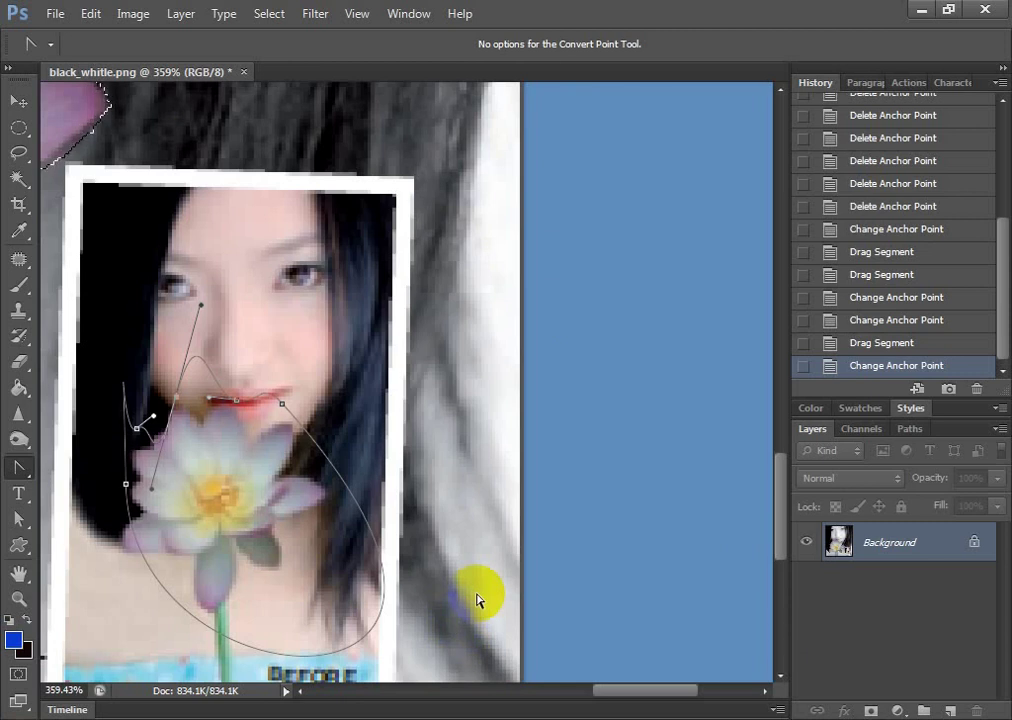
pyautogui.click(14, 470)
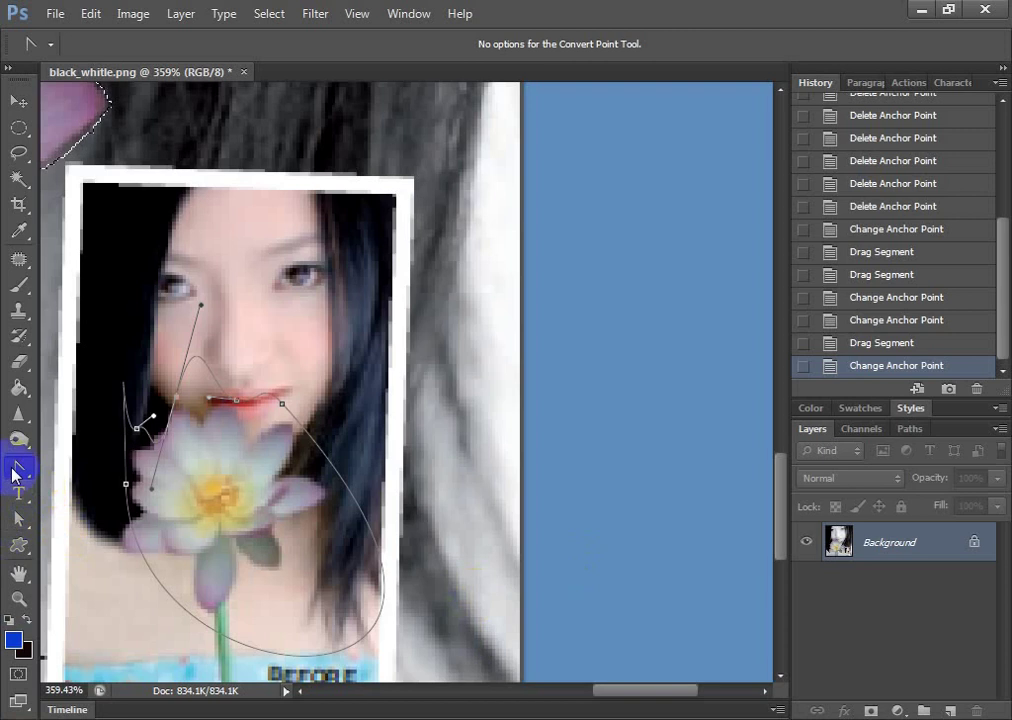
# Drag one more path segment into a wide loop with the Convert Point Tool, then hide the path
pyautogui.rightClick(14, 470)
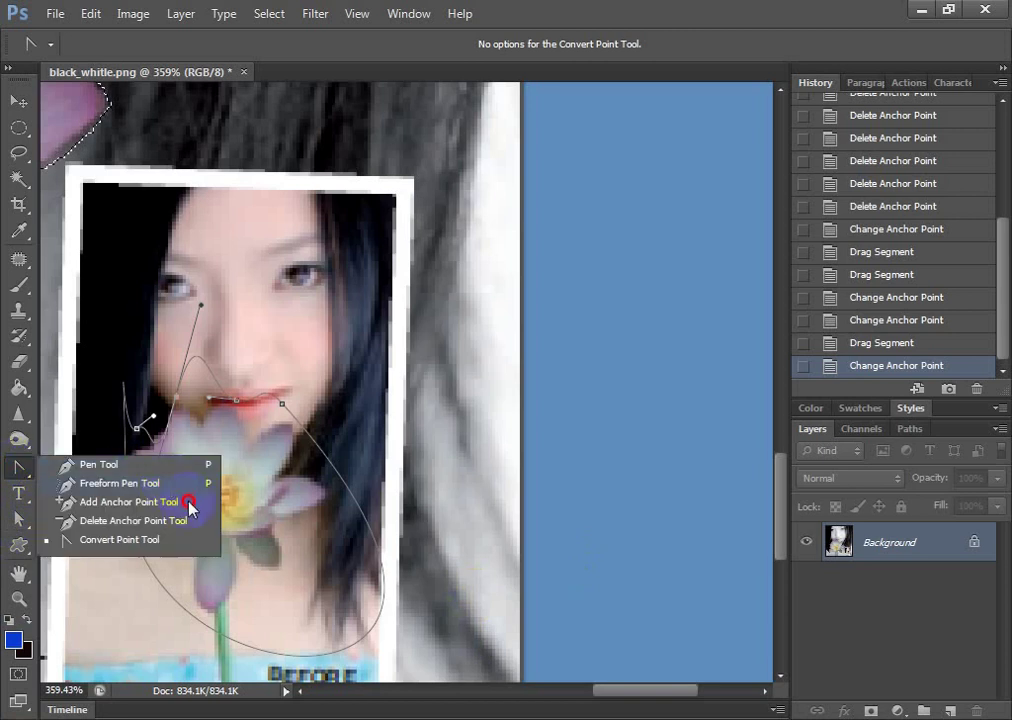
pyautogui.click(135, 543)
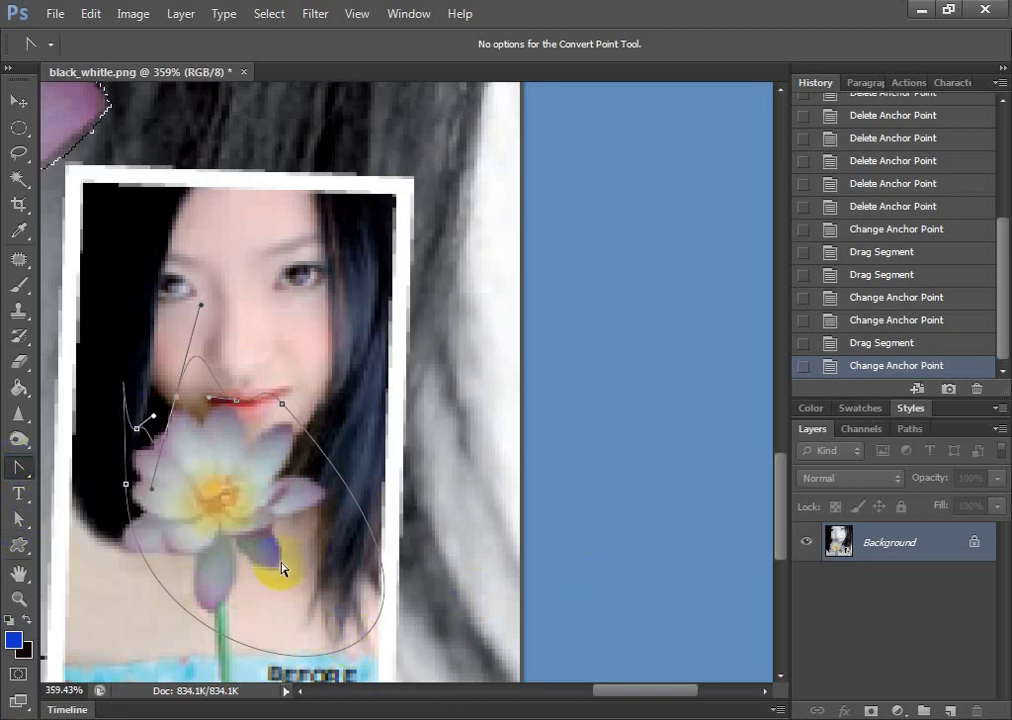
pyautogui.click(430, 495)
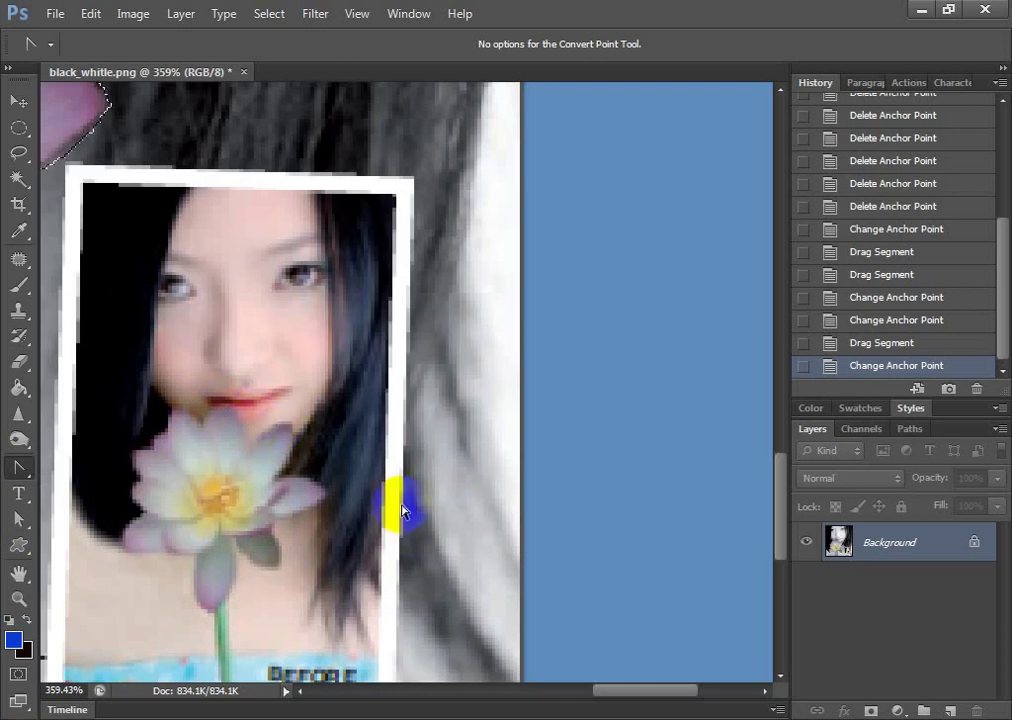
pyautogui.moveTo(393, 485); pyautogui.dragTo(252, 435)
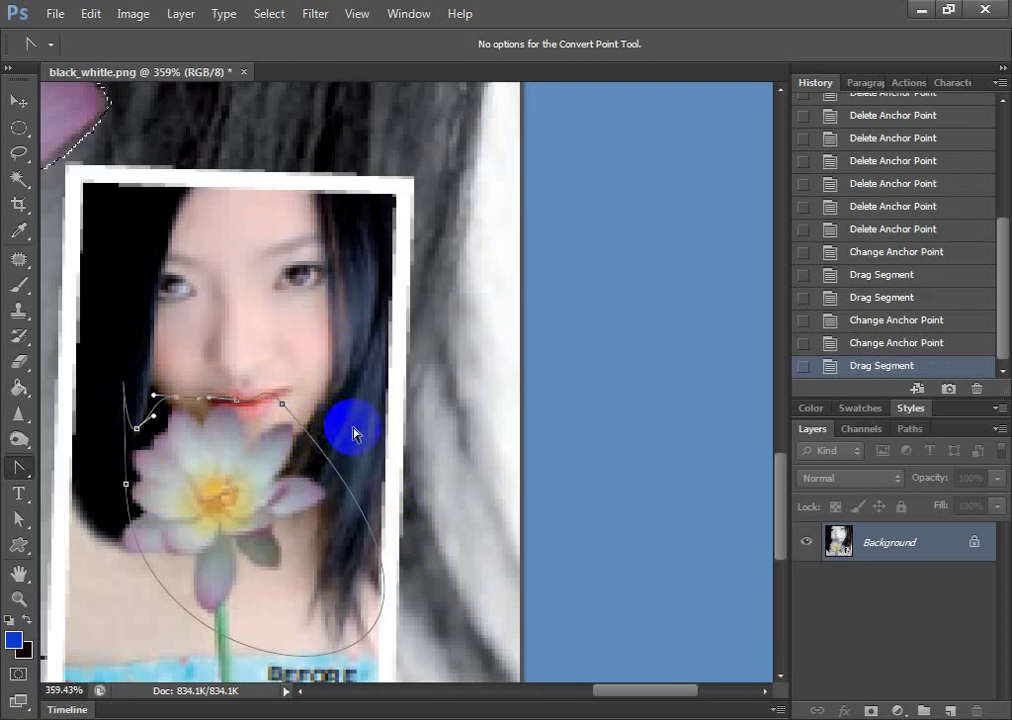
pyautogui.click(367, 456)
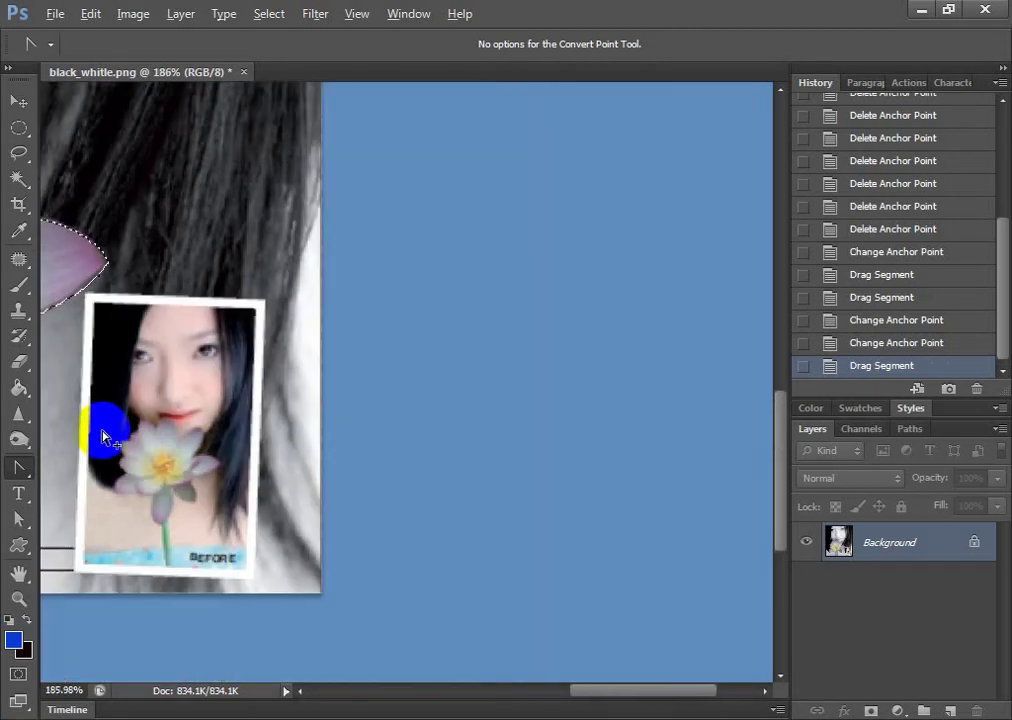
# Zoom out, switch to full-screen mode with F, and zoom in on the lotus centre
pyautogui.scroll(-5, 105, 430)
pyautogui.moveTo(176, 413); pyautogui.dragTo(617, 413)
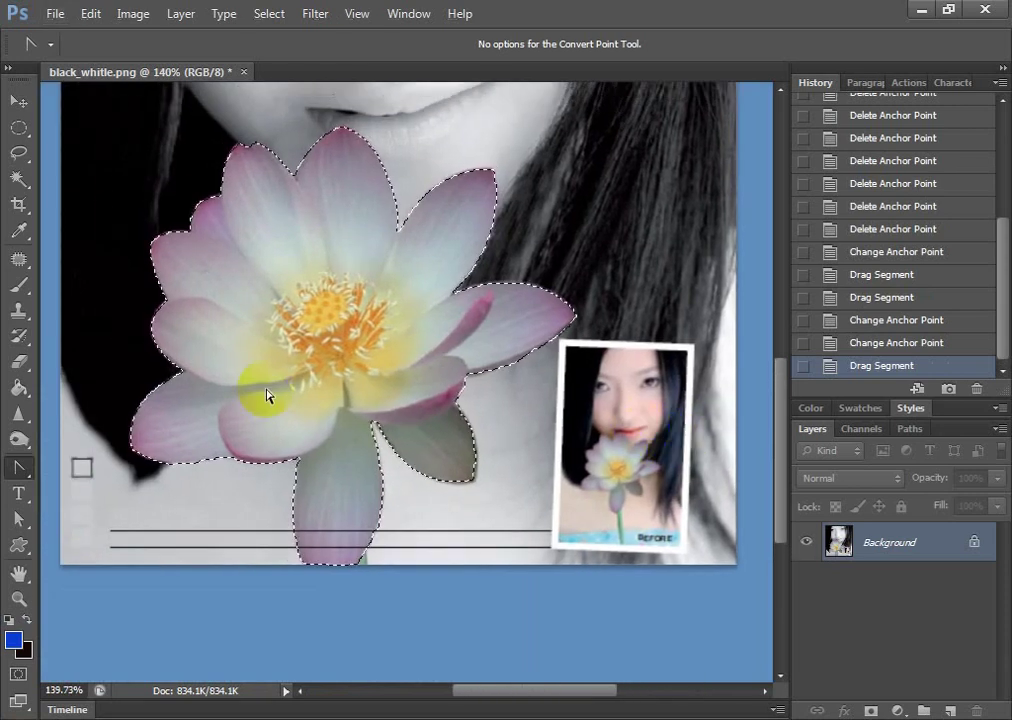
pyautogui.scroll(2, 271, 314)
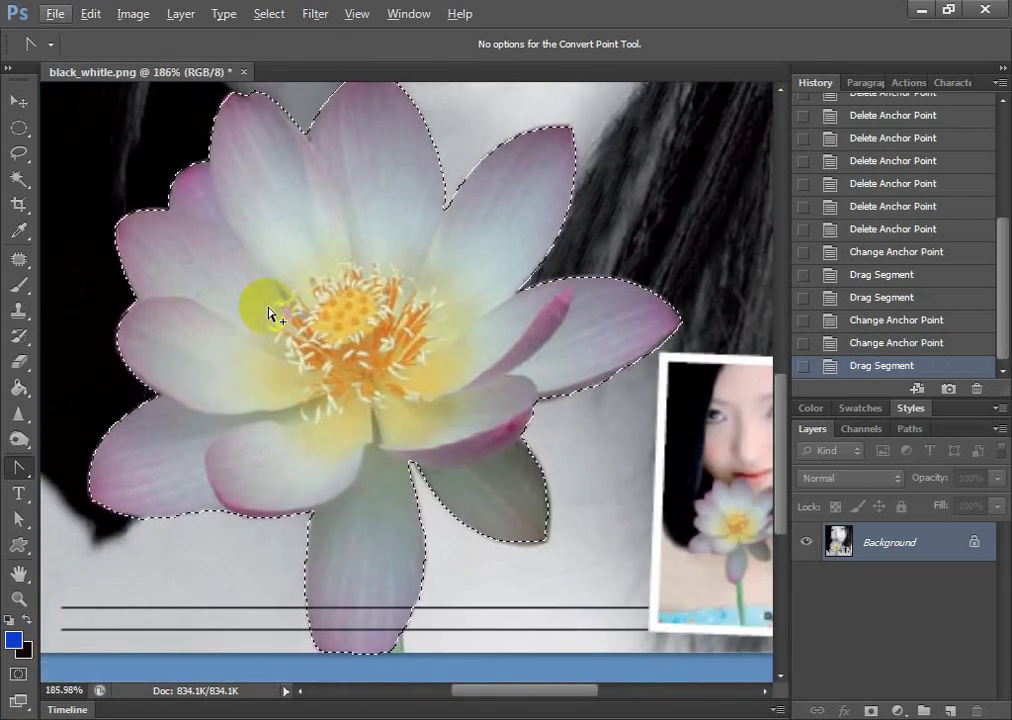
pyautogui.press('f')
pyautogui.press('f')
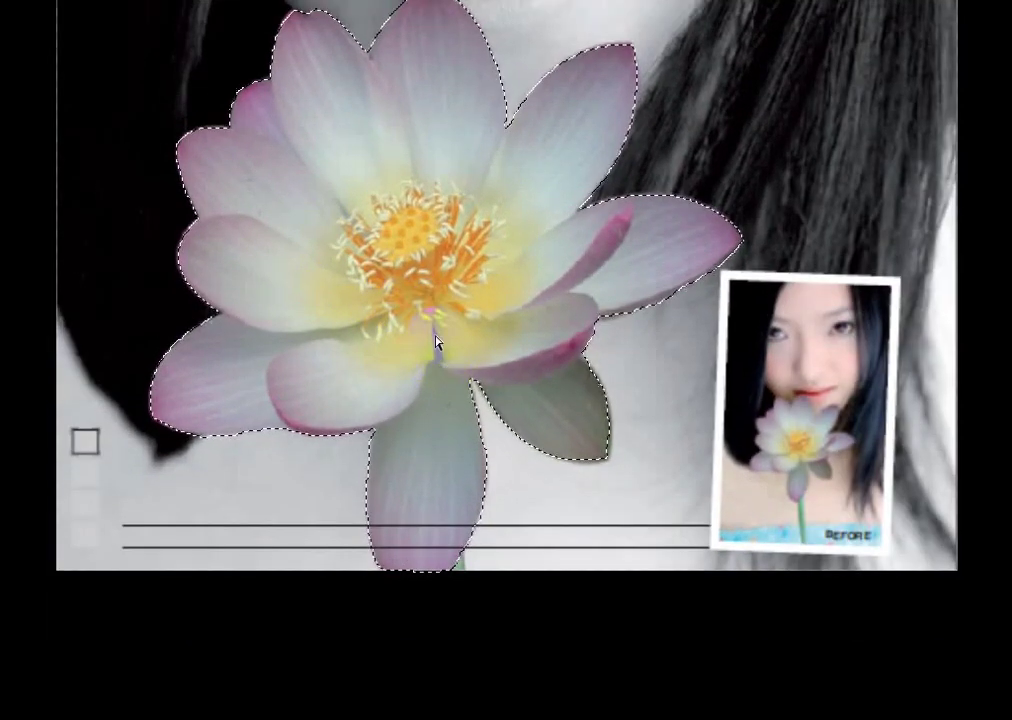
pyautogui.scroll(1, 440, 350)
pyautogui.moveTo(441, 323); pyautogui.dragTo(459, 402)
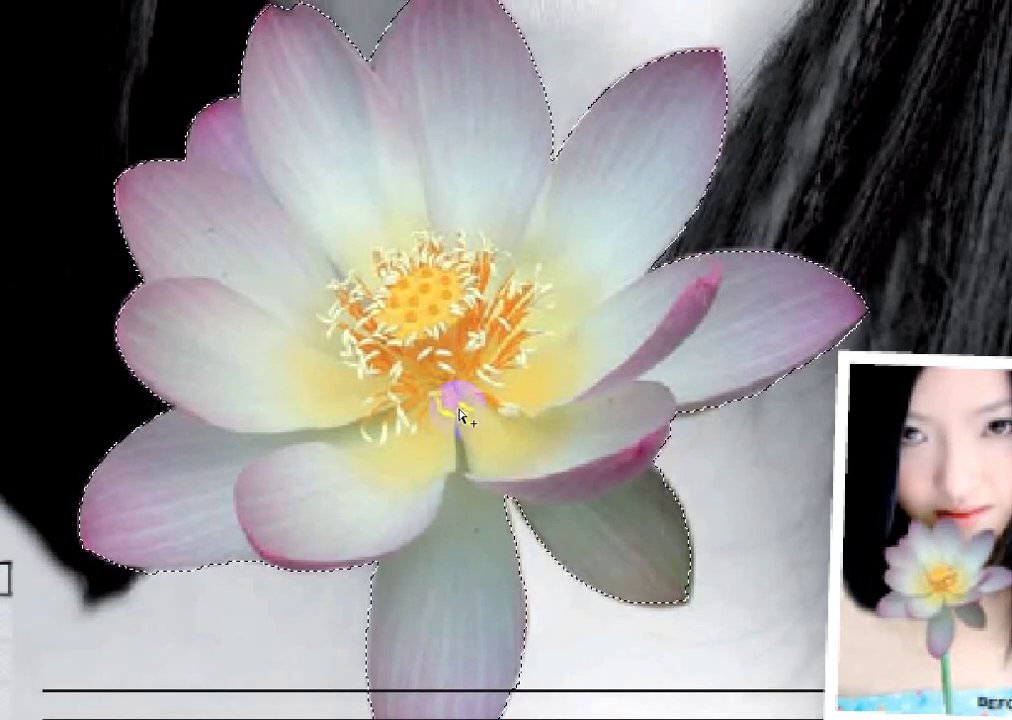